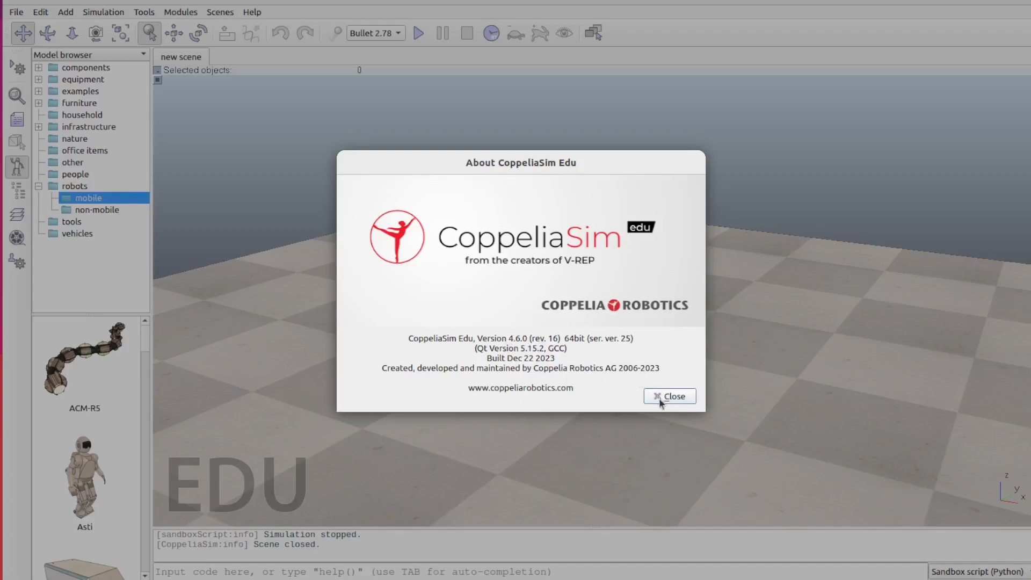
# Dismiss the About window and open the scene bubbleRob-python.ttt from the tutorials/BubbleRob folder.
pyautogui.click(660, 400)
pyautogui.click(660, 399)
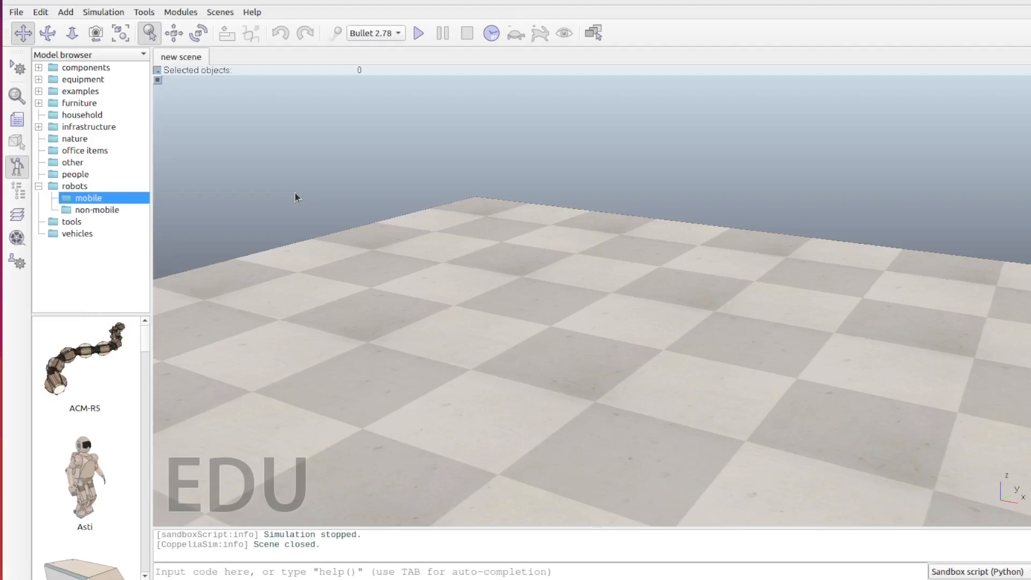
pyautogui.click(17, 13)
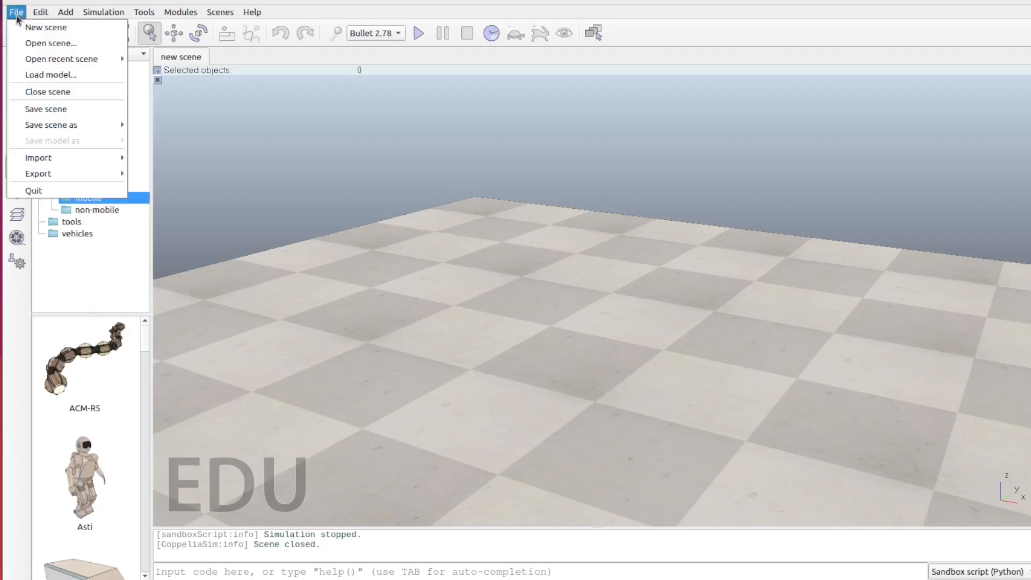
pyautogui.click(43, 43)
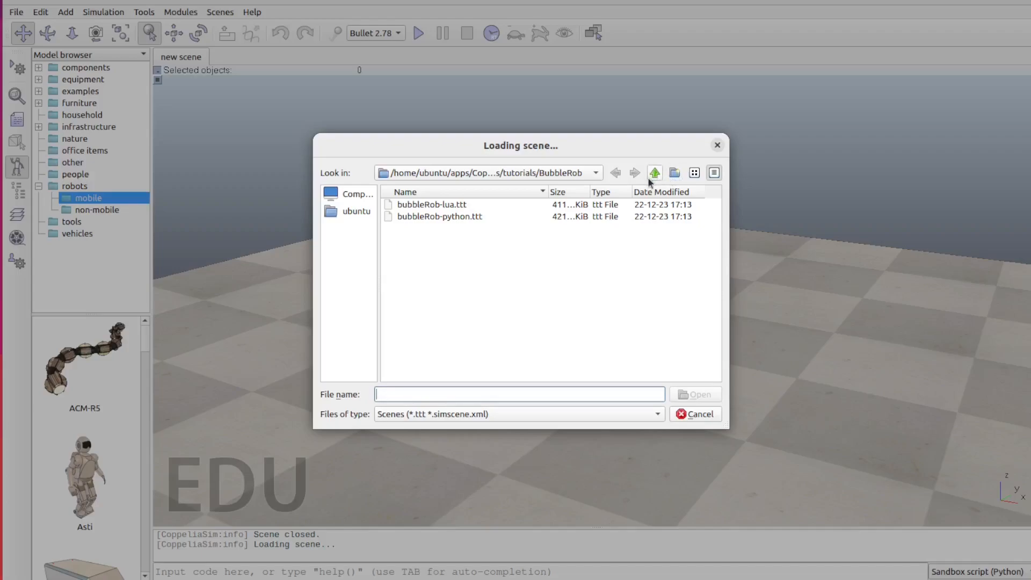
pyautogui.click(653, 174)
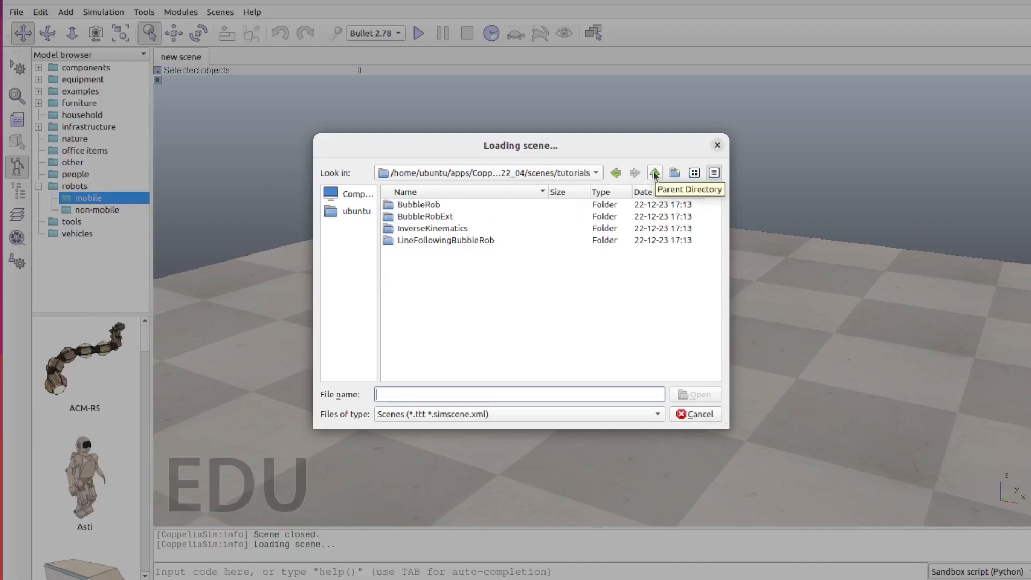
pyautogui.doubleClick(432, 204)
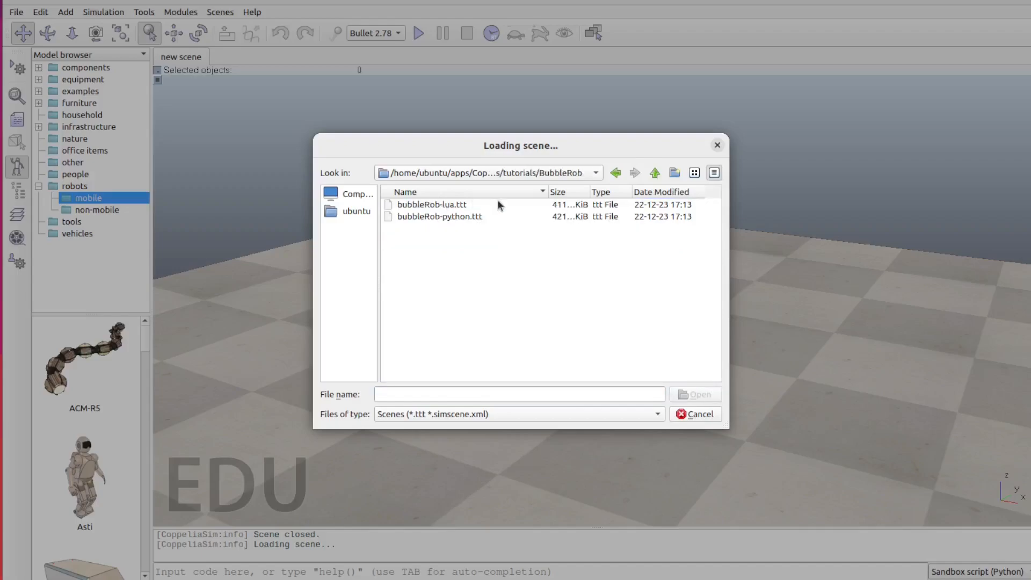
pyautogui.click(457, 216)
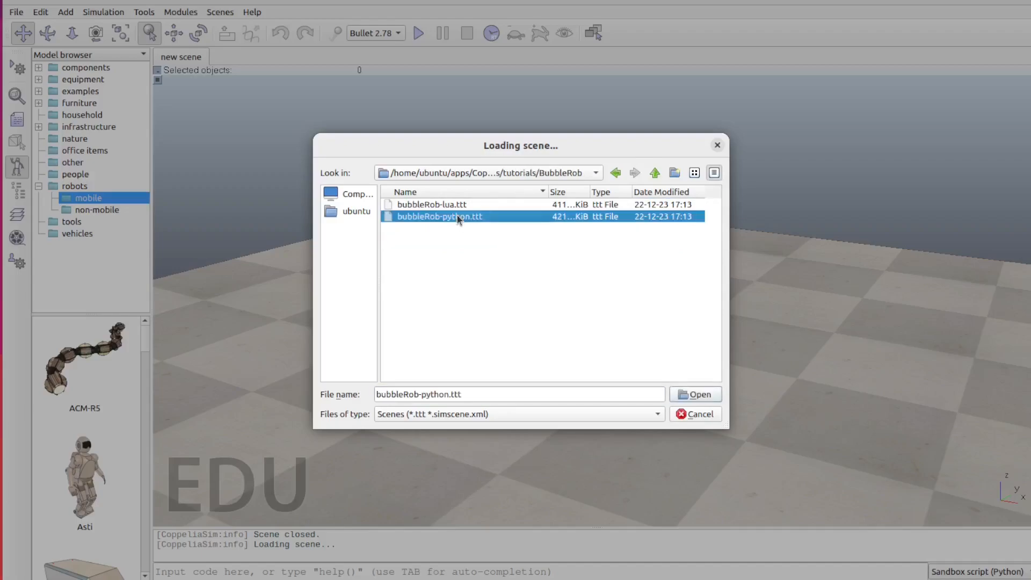
pyautogui.click(691, 398)
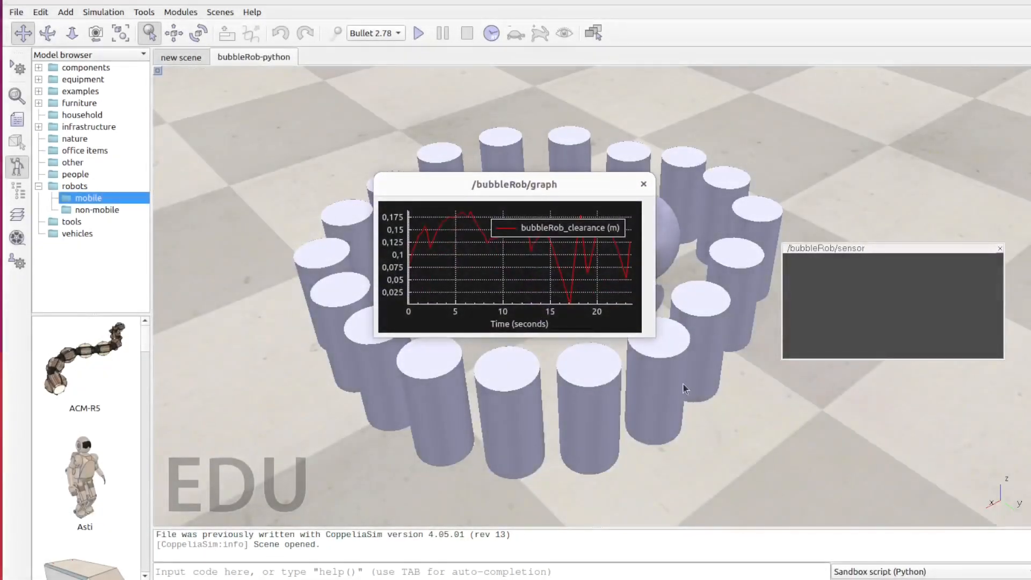
# Run the bubbleRob simulation with the graph and speed windows moved clear of the robot, and stop it after watching.
pyautogui.moveTo(517, 184); pyautogui.dragTo(904, 82)
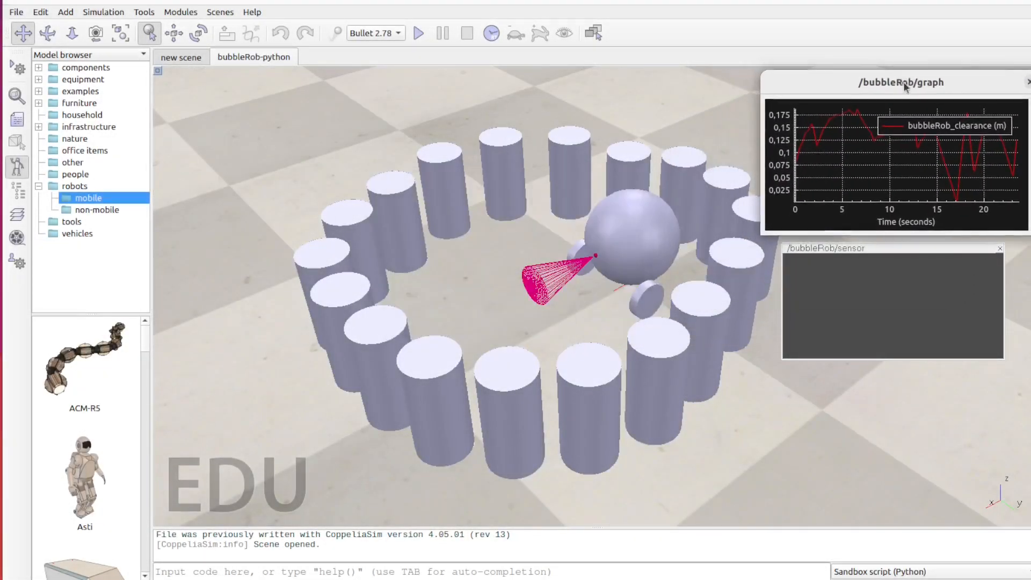
pyautogui.click(418, 33)
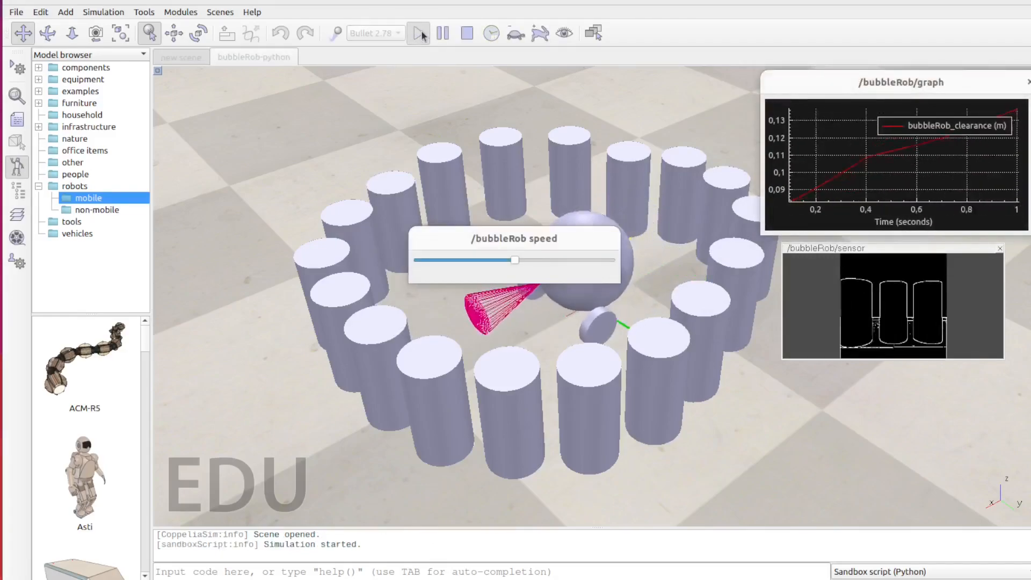
pyautogui.moveTo(560, 239); pyautogui.dragTo(340, 97)
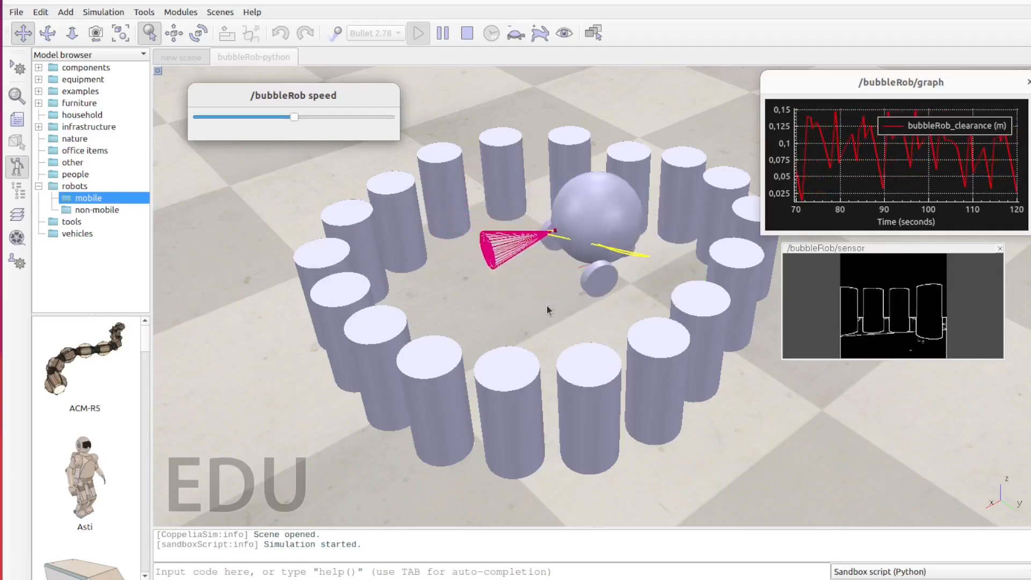
pyautogui.click(466, 32)
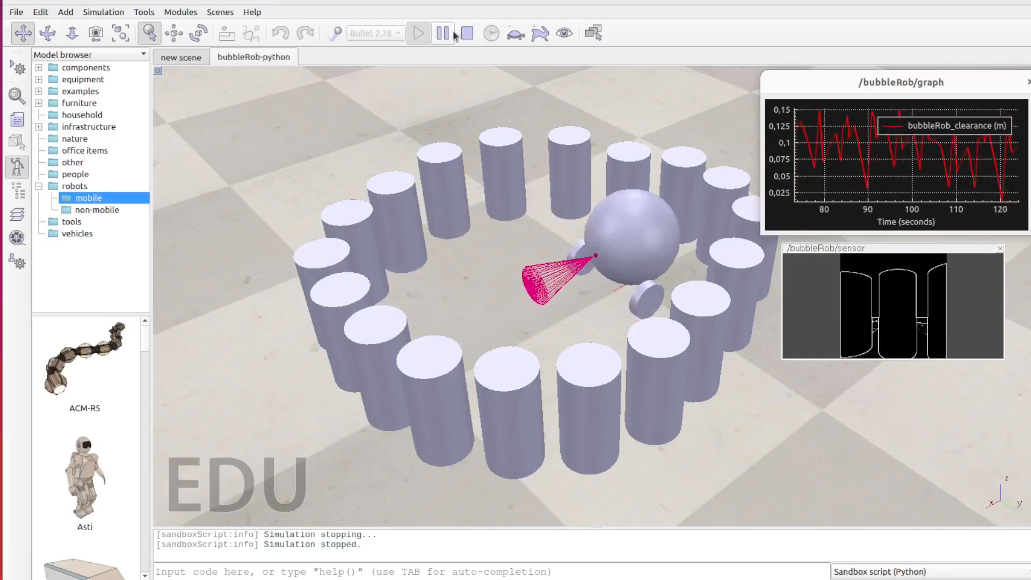
# Close the bubbleRob-python scene and return to the empty new scene.
pyautogui.click(17, 11)
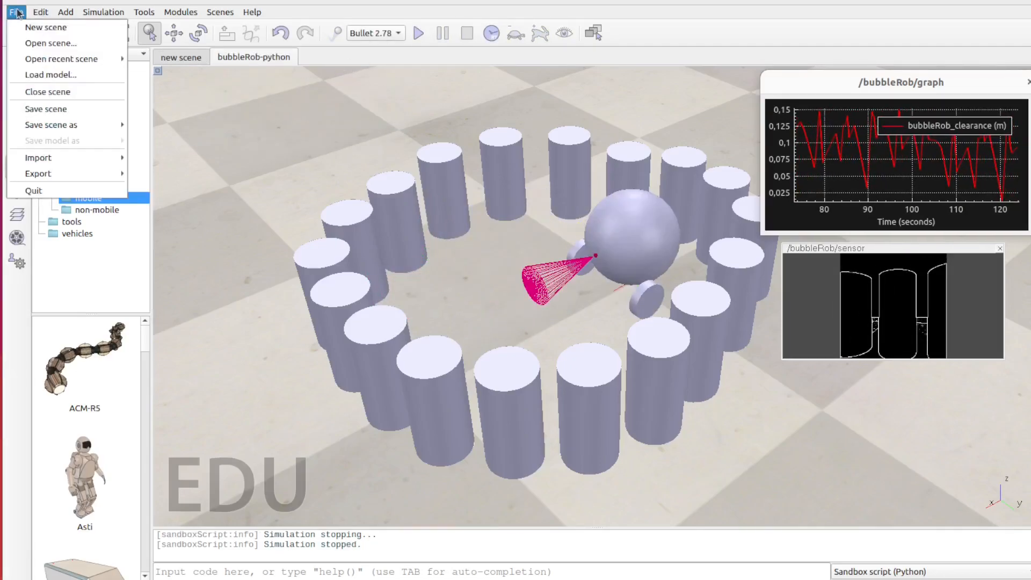
pyautogui.moveTo(40, 12)
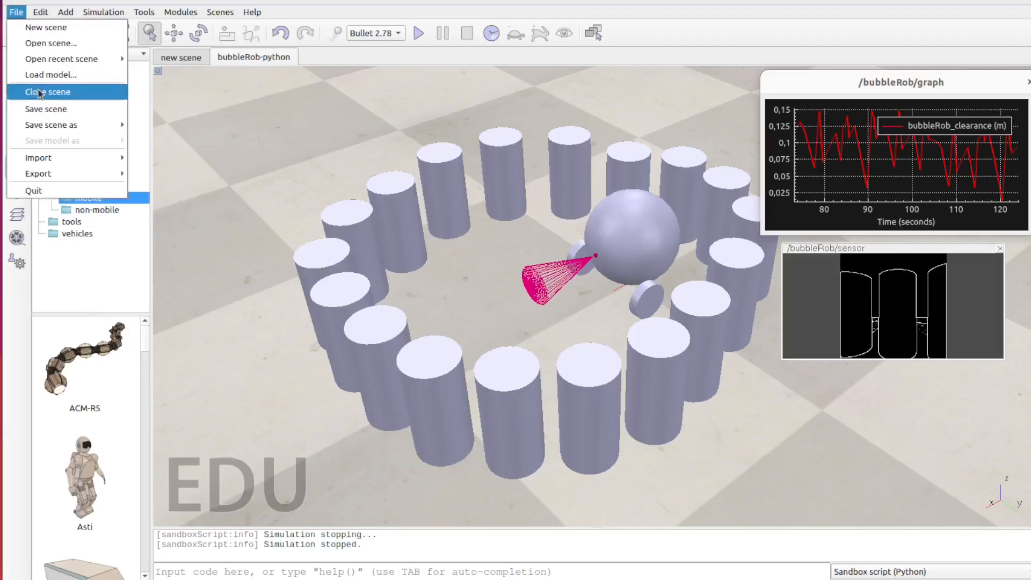
pyautogui.click(39, 91)
pyautogui.click(521, 303)
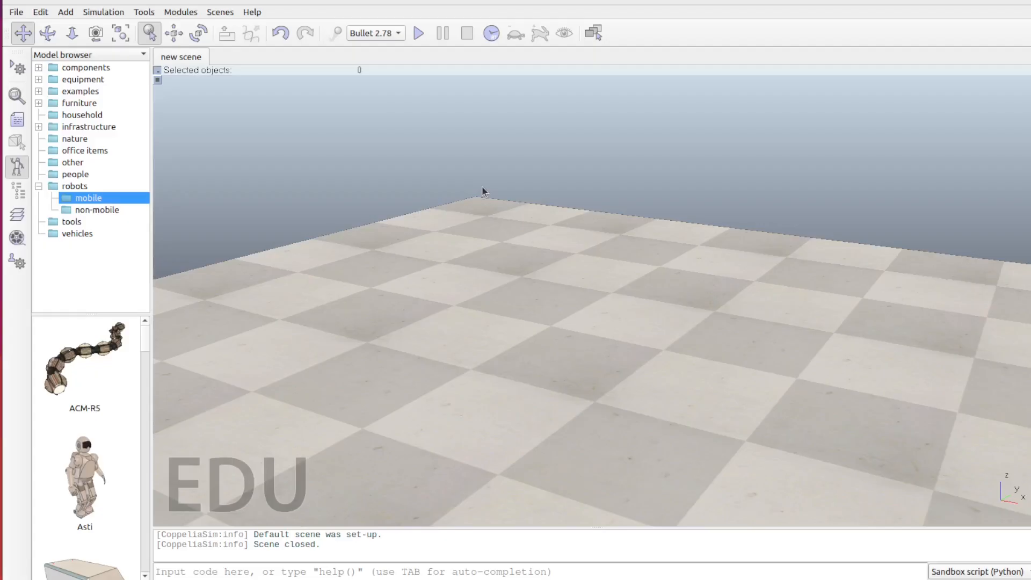
# Add a primitive sphere with an X-size of 0.2 m to the empty scene and deselect it.
pyautogui.click(41, 13)
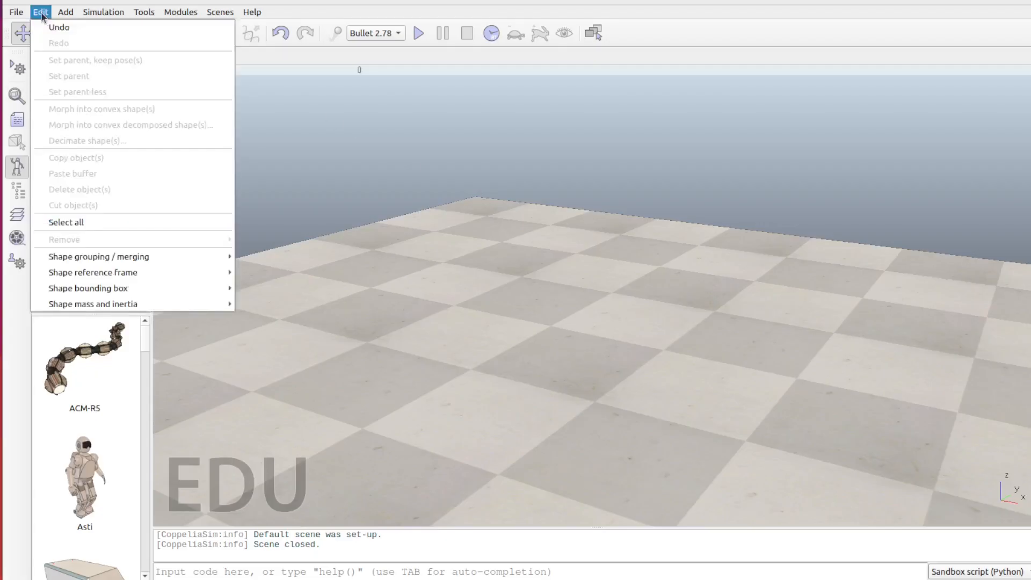
pyautogui.moveTo(67, 16)
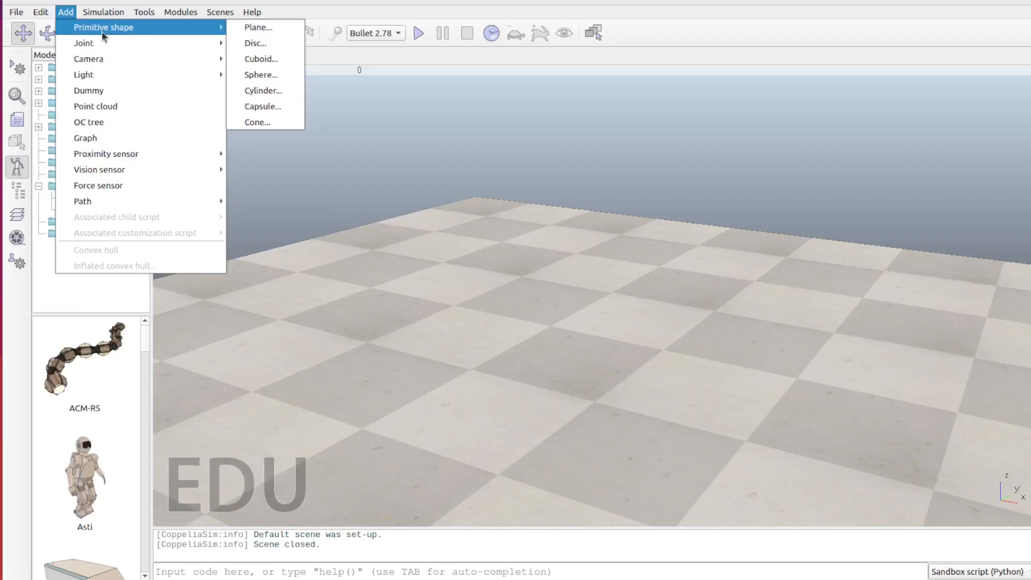
pyautogui.click(269, 79)
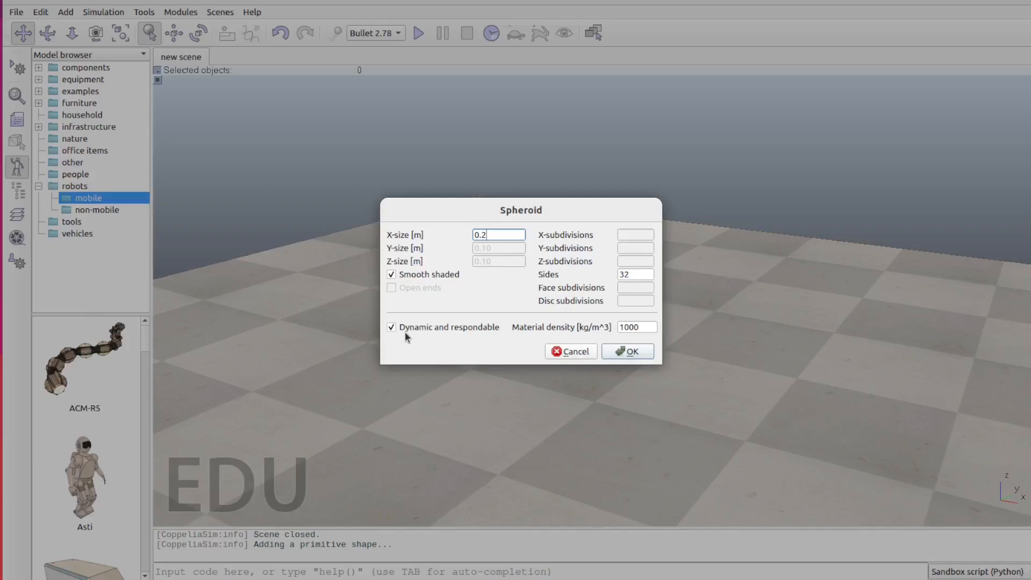
pyautogui.click(622, 349)
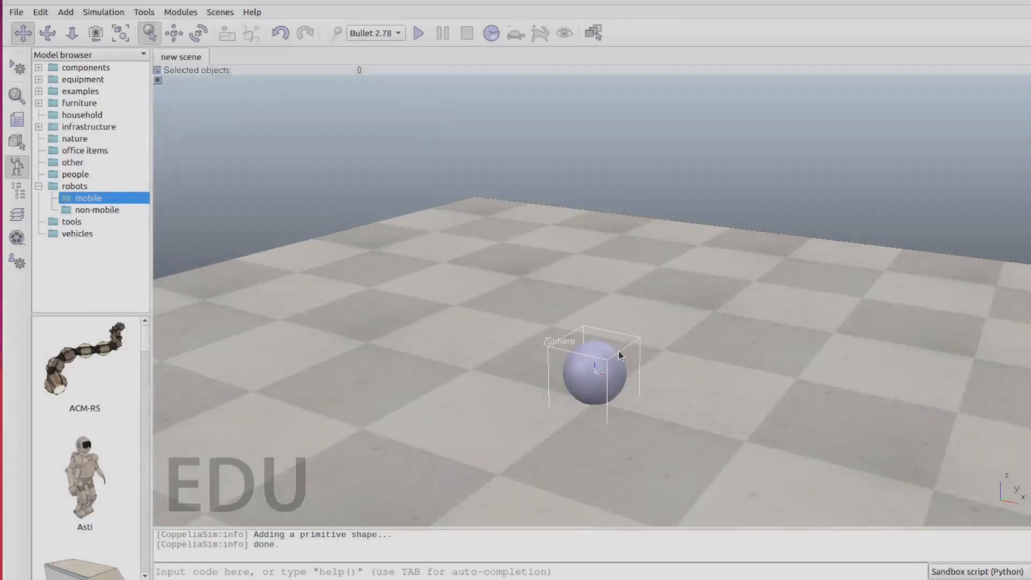
pyautogui.click(655, 346)
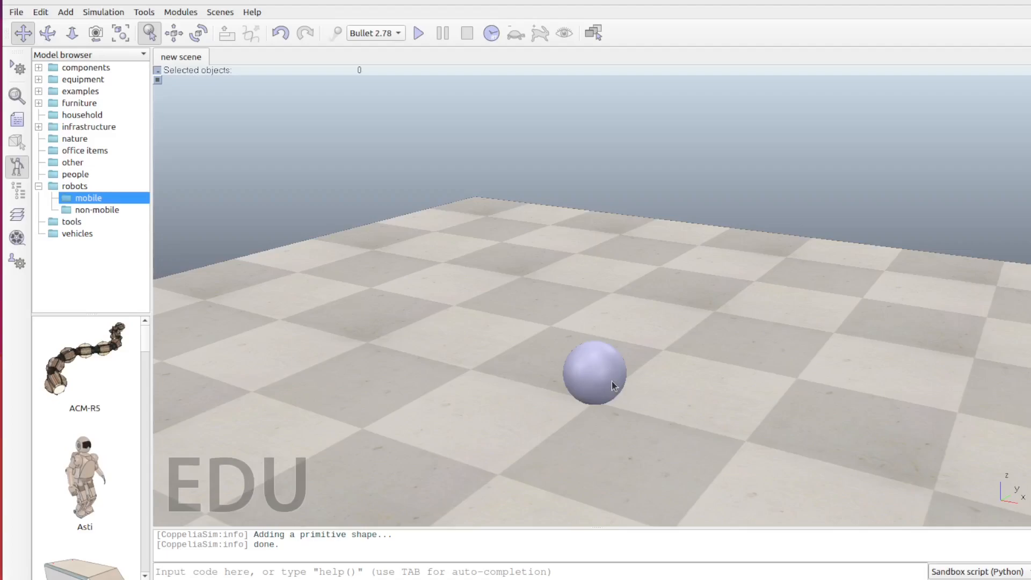
# Set the sphere's Z-coordinate to 0.12 m relative to the world.
pyautogui.click(600, 391)
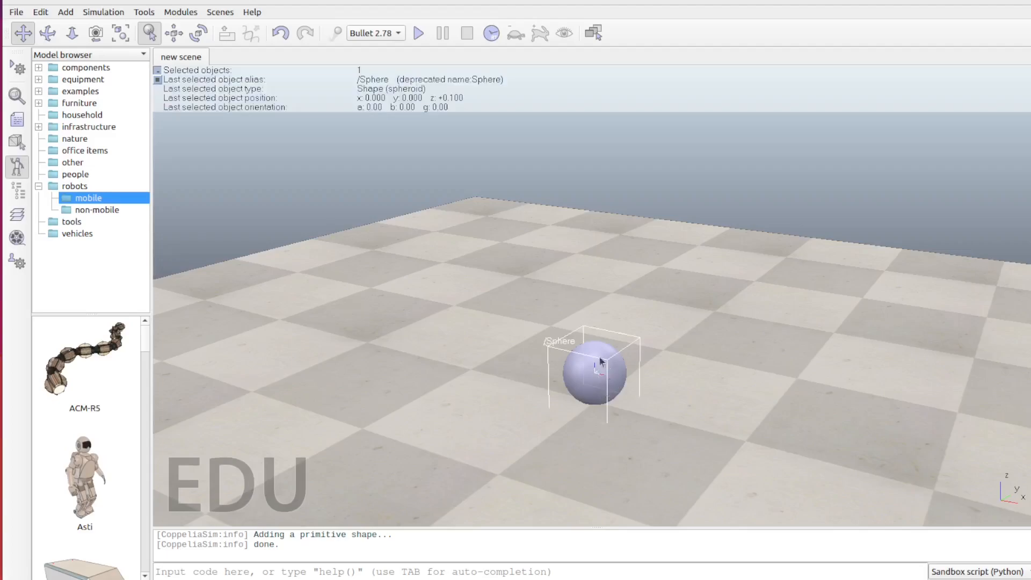
pyautogui.click(173, 33)
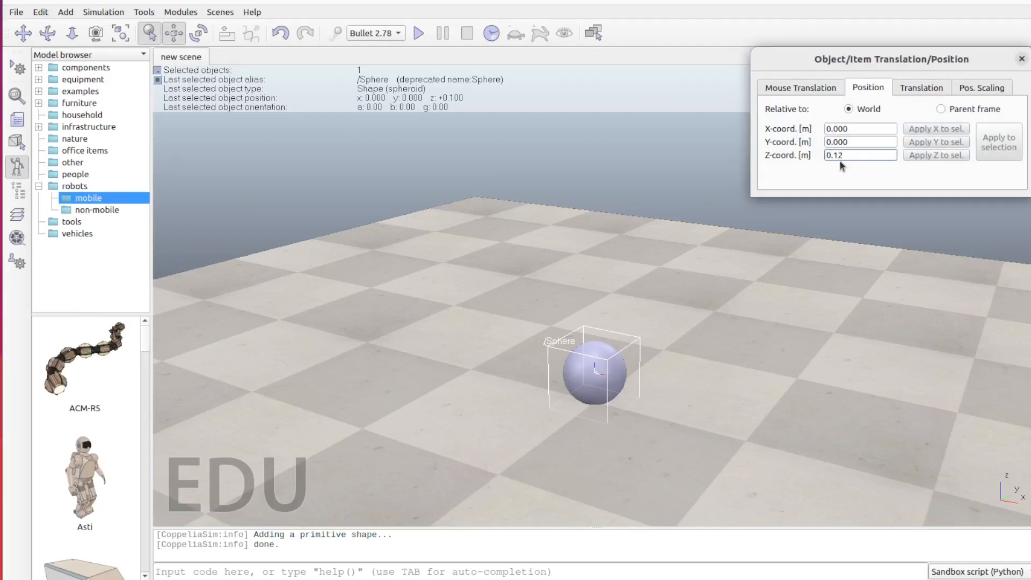
pyautogui.press('Return')
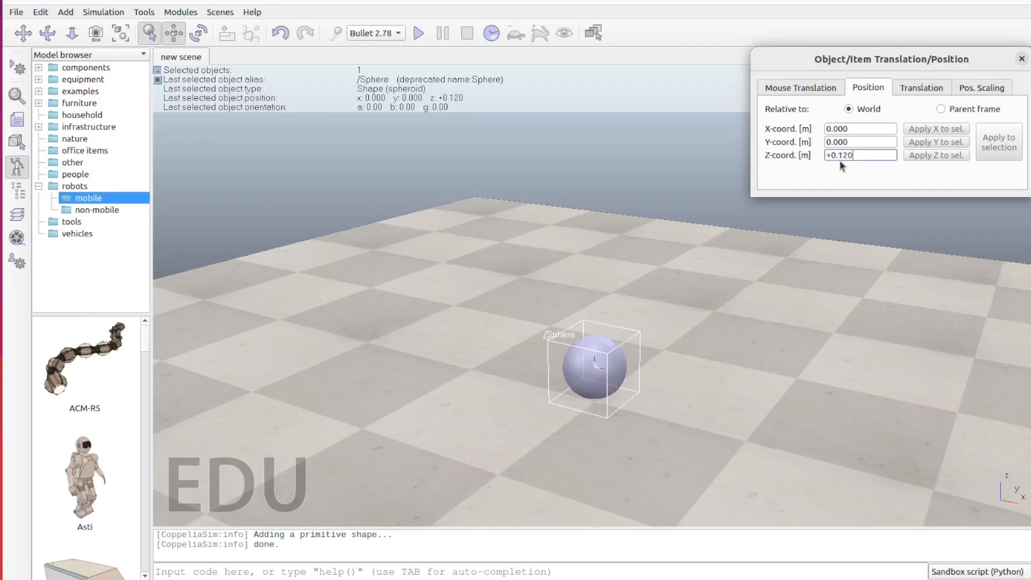
pyautogui.click(679, 342)
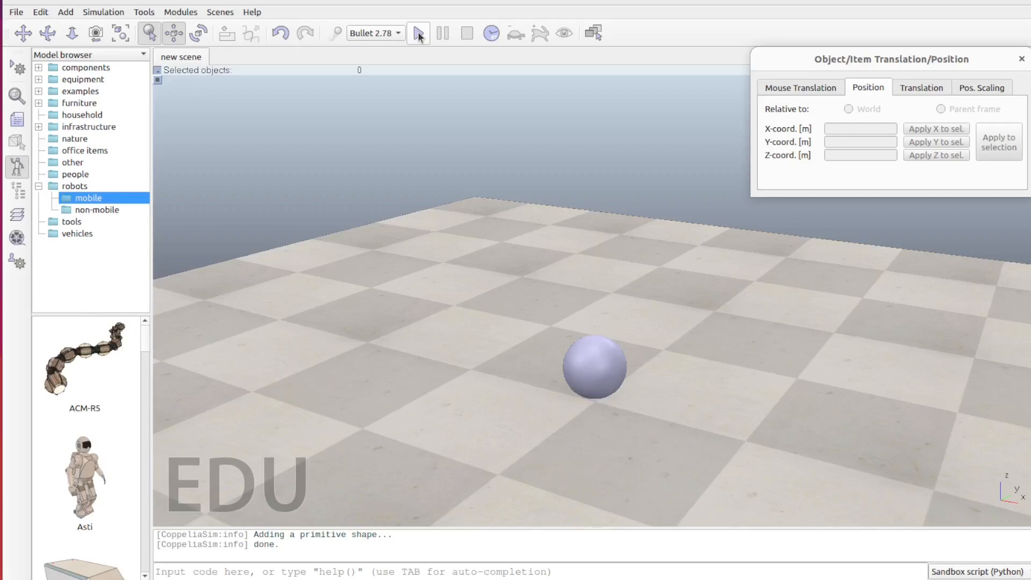
# Run and stop the simulation twice to watch how the raised sphere behaves.
pyautogui.click(418, 34)
pyautogui.click(472, 36)
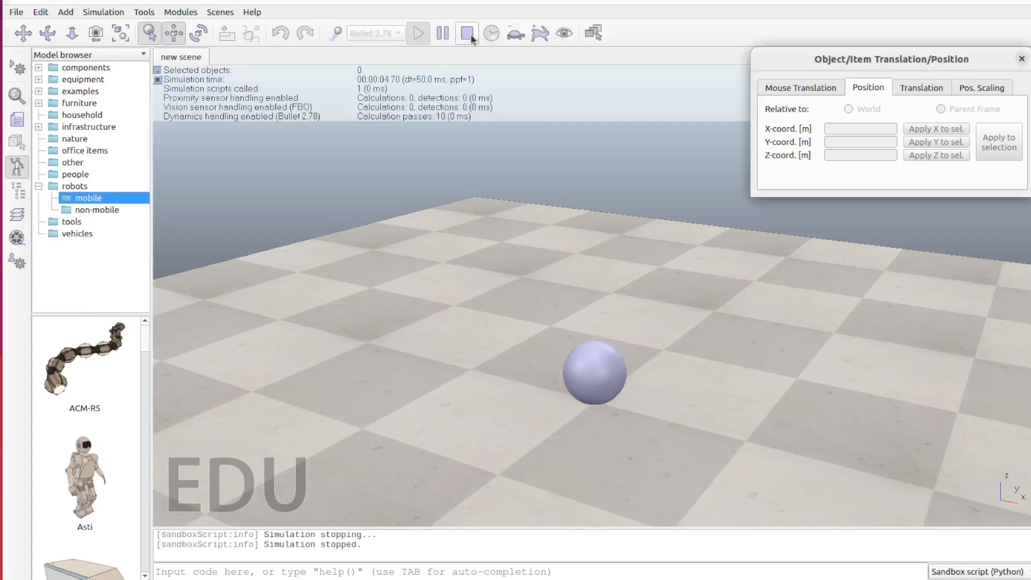
pyautogui.click(417, 36)
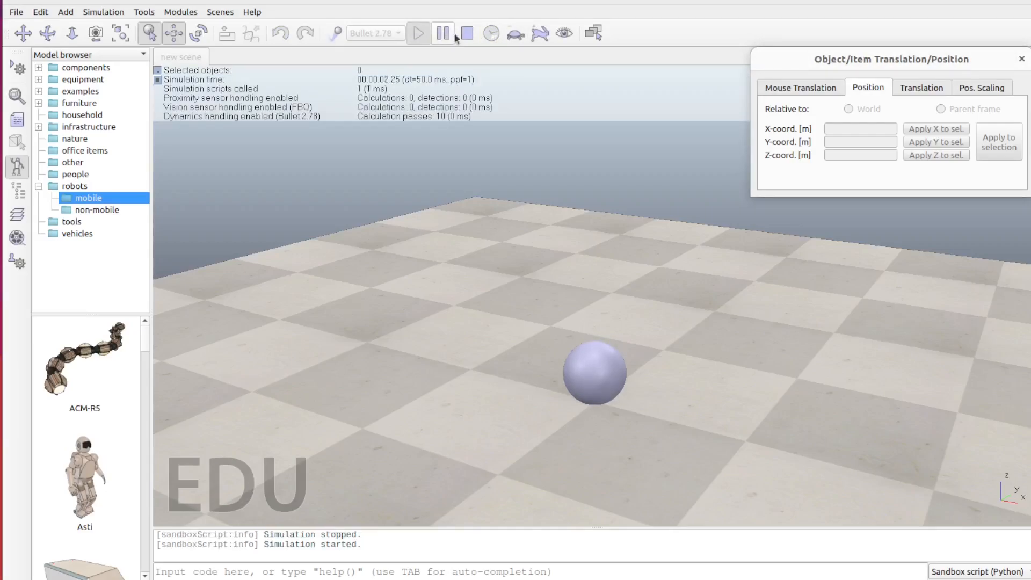
pyautogui.click(472, 35)
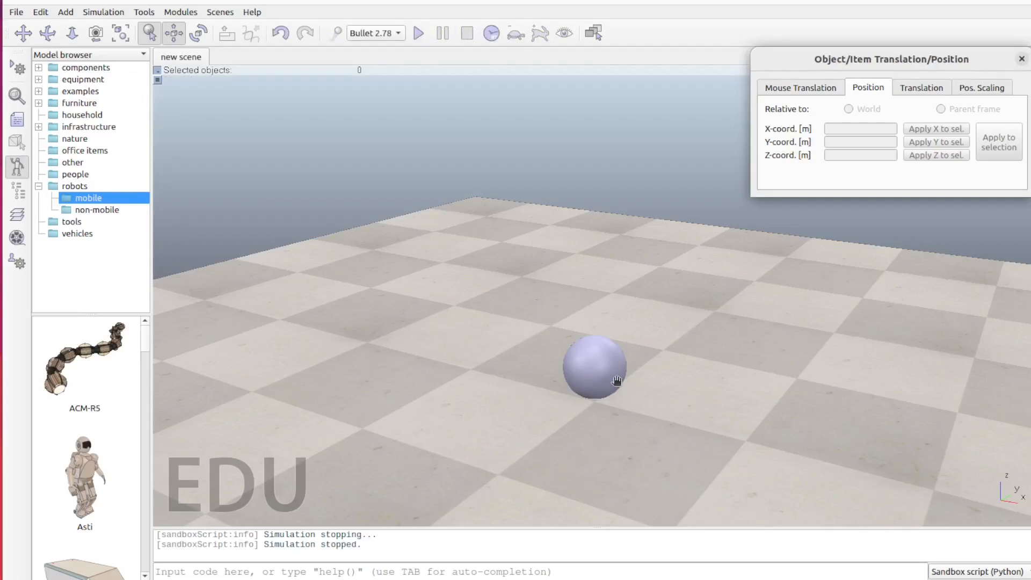
# Examine the sphere's rigid body dynamic properties, including its respondable and dynamic settings.
pyautogui.click(599, 371)
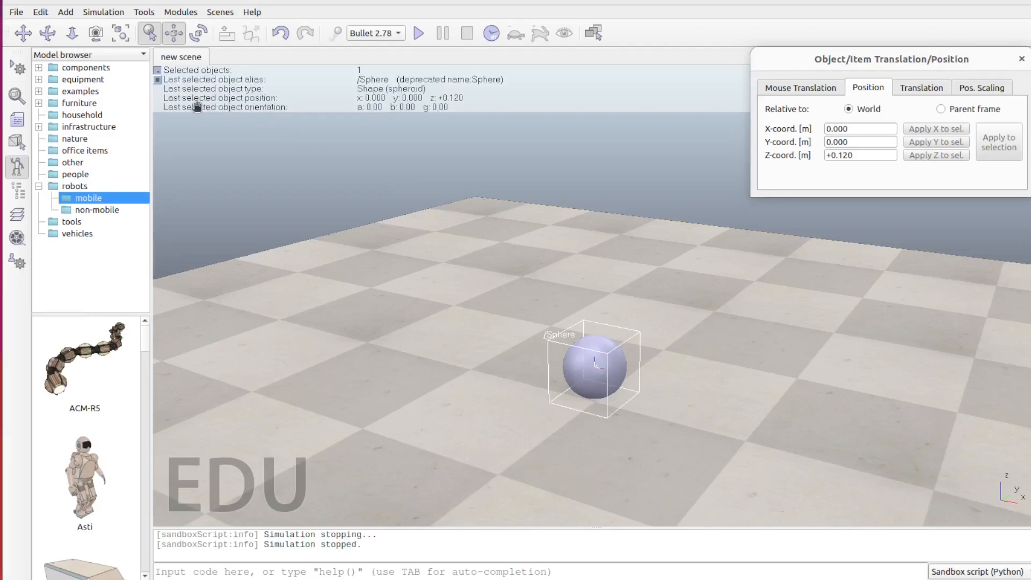
pyautogui.click(19, 102)
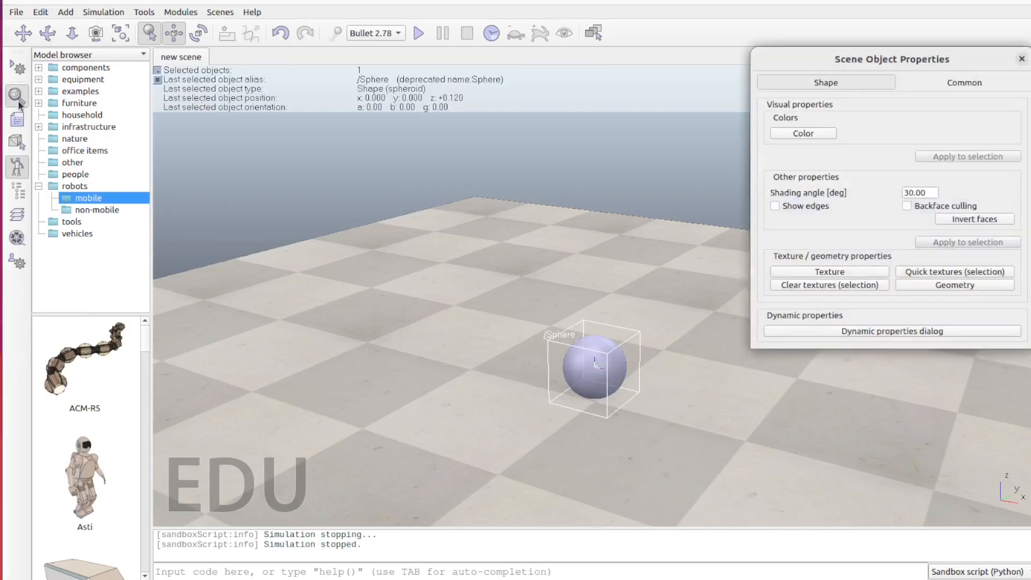
pyautogui.click(883, 332)
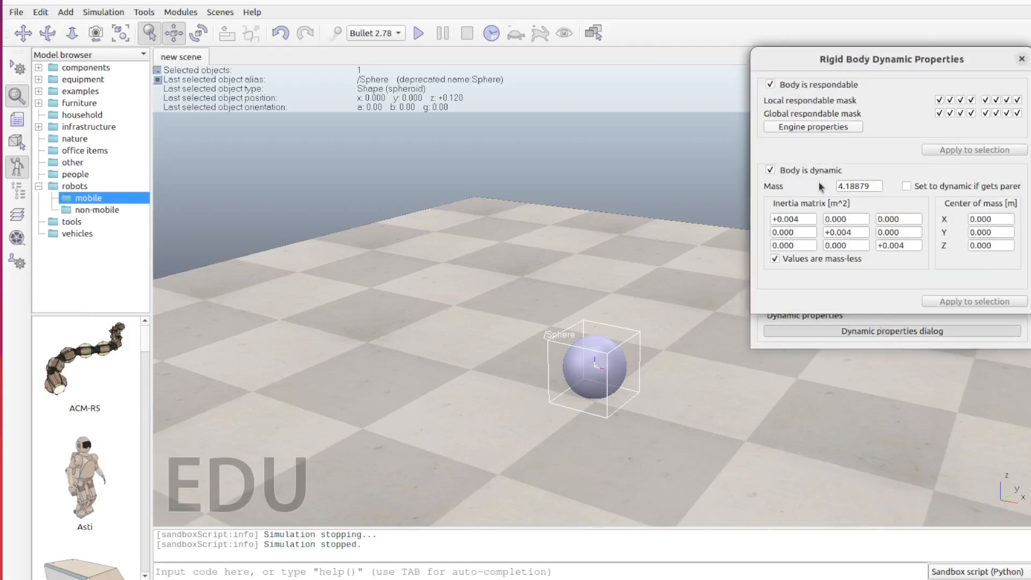
pyautogui.click(1020, 59)
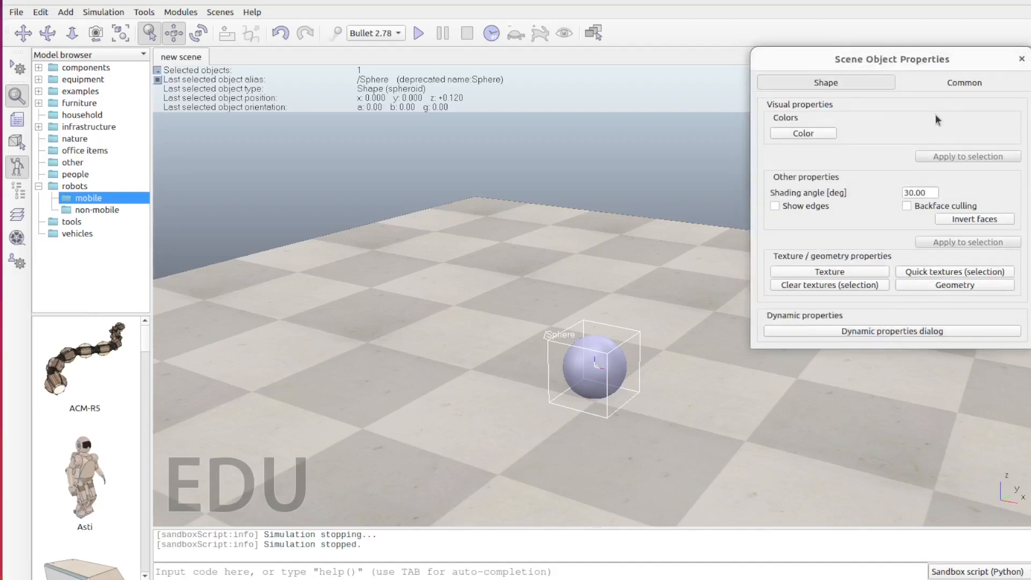
# Make the sphere collidable, measurable and detectable in its common object properties.
pyautogui.click(959, 84)
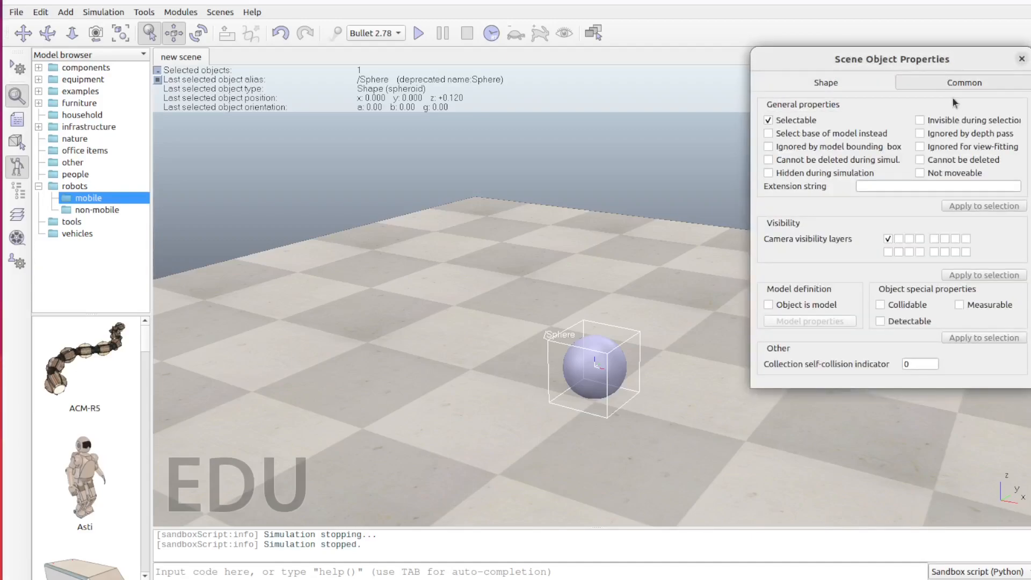
pyautogui.click(882, 305)
pyautogui.click(959, 305)
pyautogui.click(881, 321)
pyautogui.click(1022, 60)
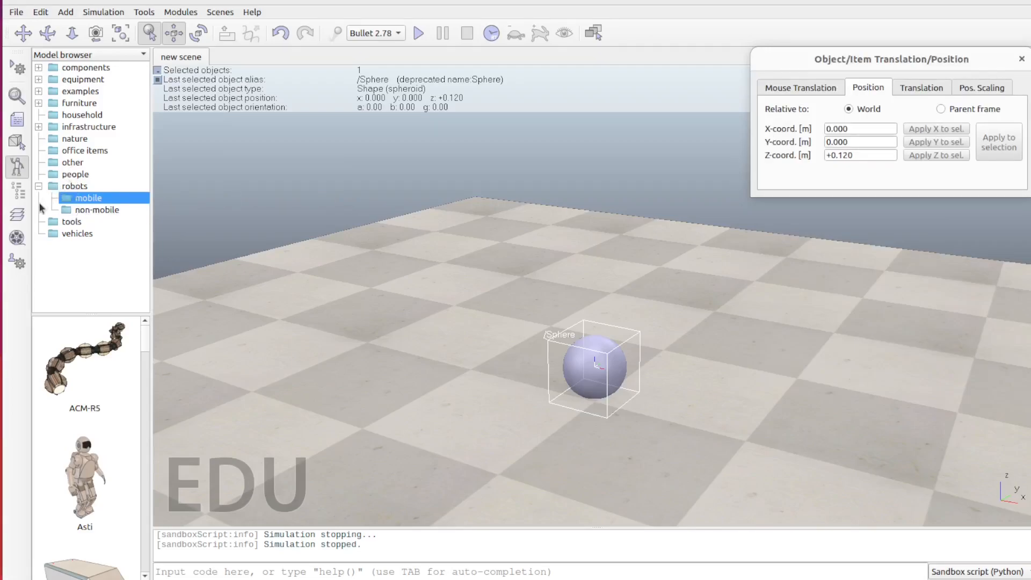
# Show the scene hierarchy, rename the sphere to bubbleRob, and switch back to camera panning.
pyautogui.click(17, 191)
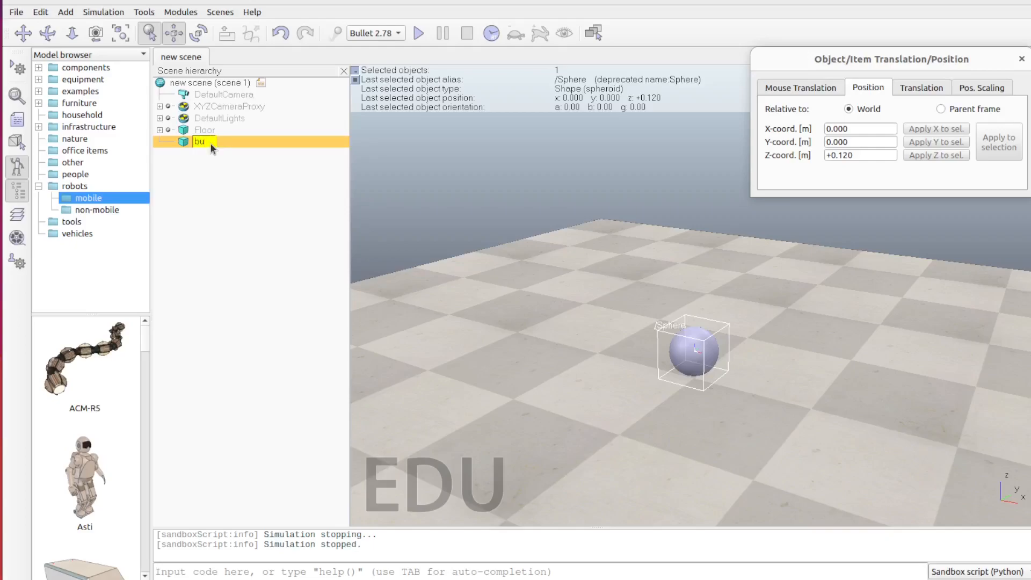
pyautogui.write('ob')
pyautogui.press('Return')
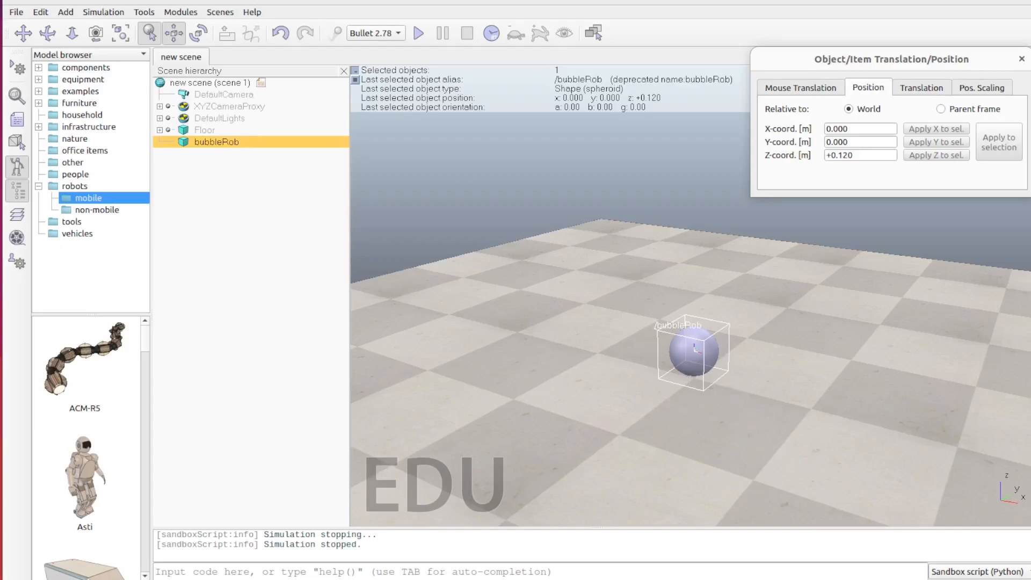
pyautogui.click(23, 33)
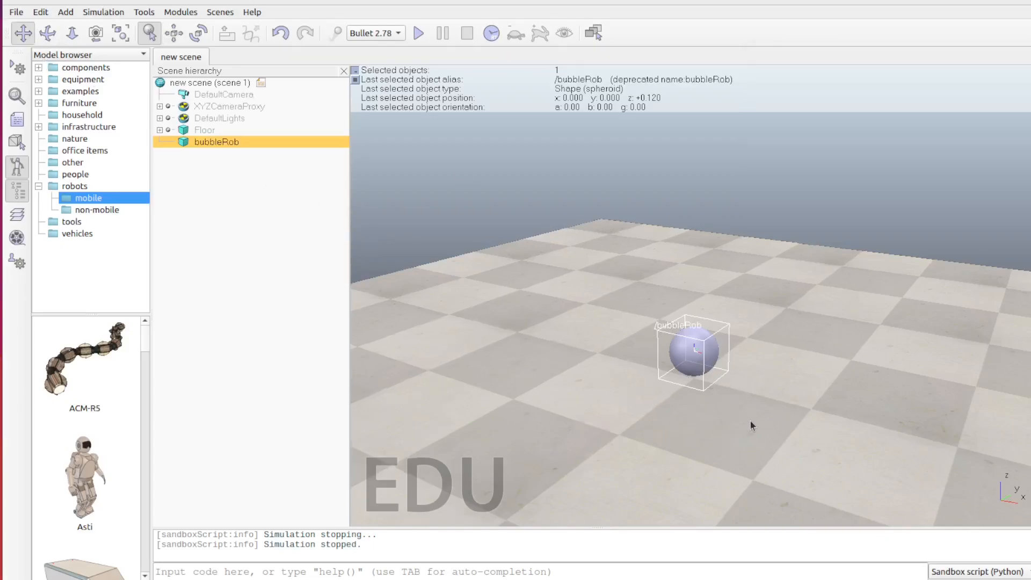
# Add a cone-type proximity sensor to the scene.
pyautogui.scroll(5, 736, 419)
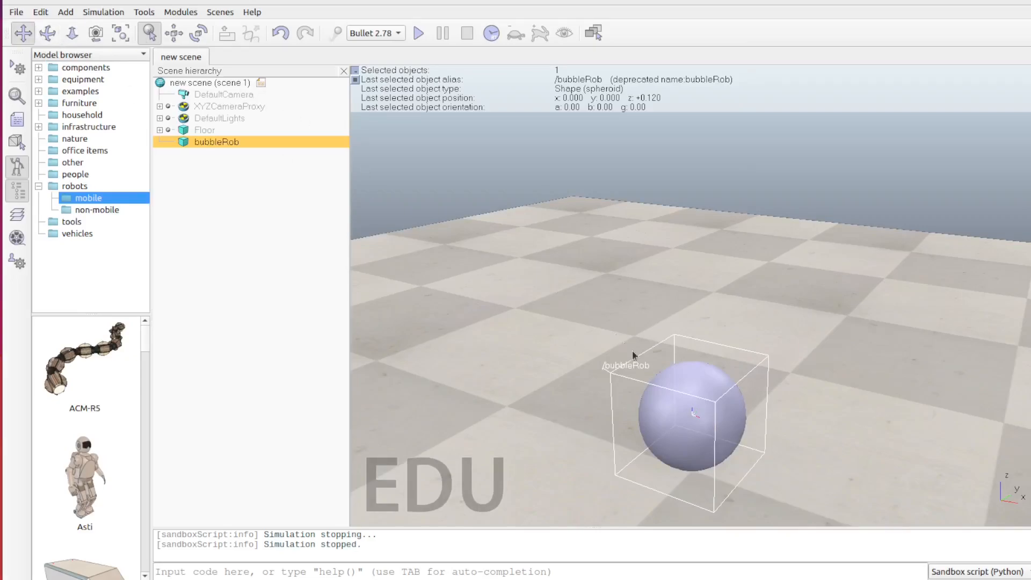
pyautogui.moveTo(859, 479); pyautogui.dragTo(804, 436)
pyautogui.click(789, 441)
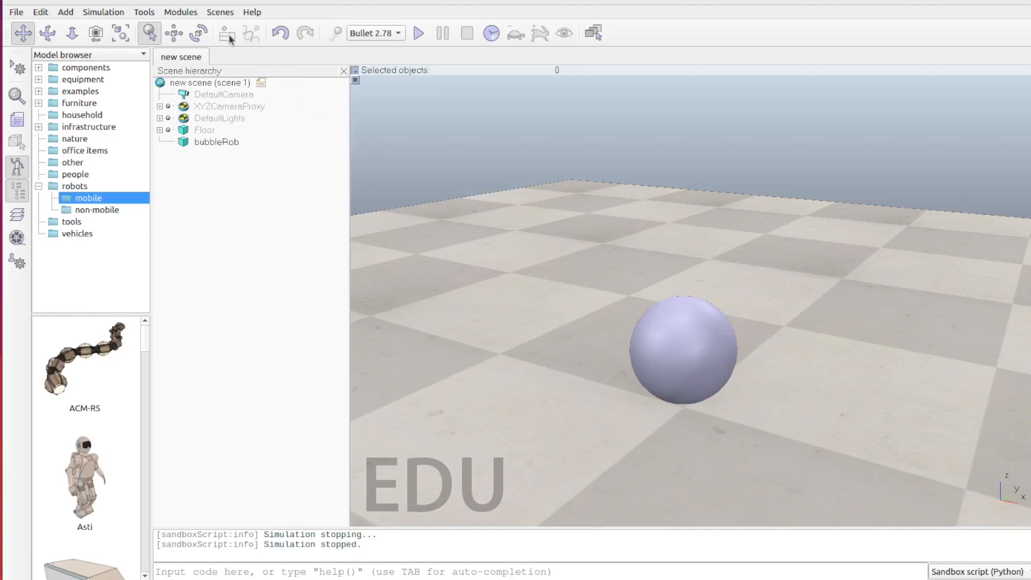
pyautogui.click(64, 16)
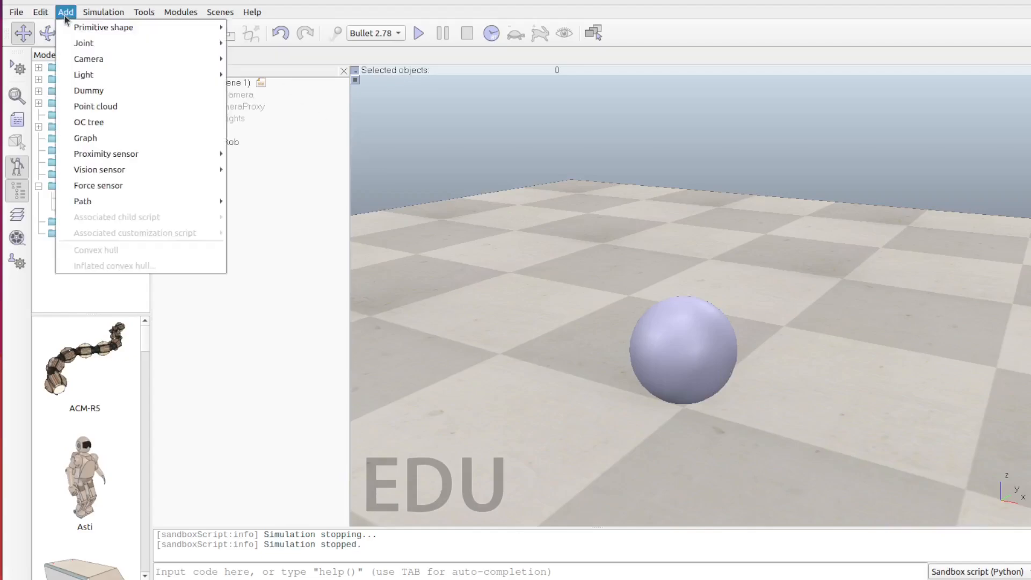
pyautogui.moveTo(120, 160)
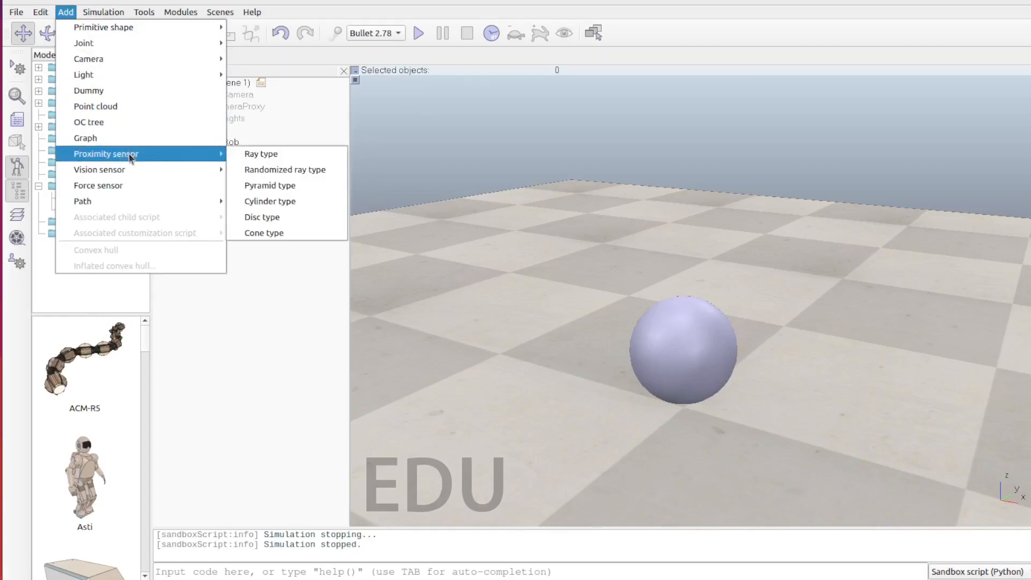
pyautogui.click(274, 233)
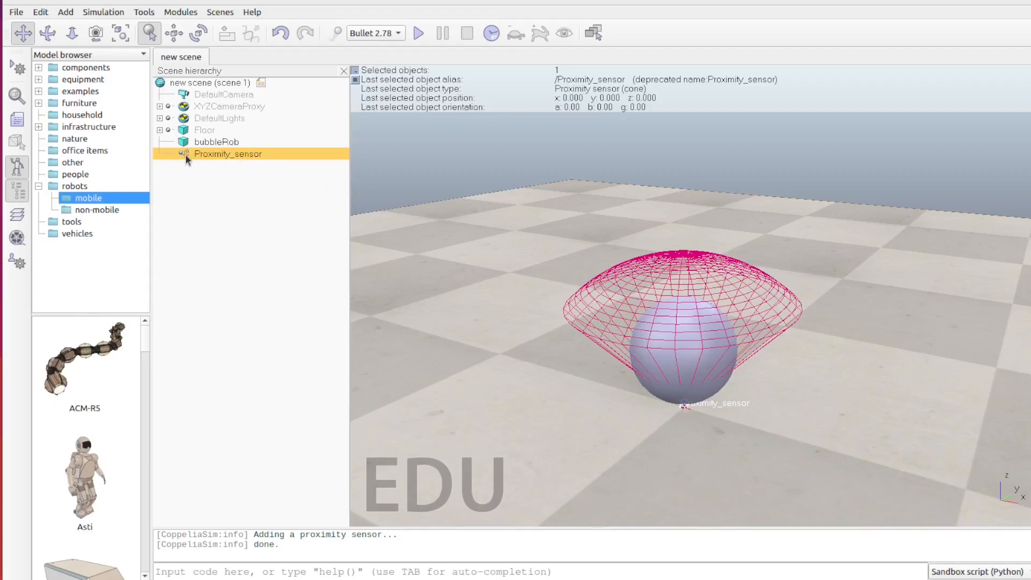
# Apply bubbleRob's world position to the proximity sensor so that both share the same origin.
pyautogui.keyDown('ctrl'); pyautogui.click(221, 143); pyautogui.keyUp('ctrl')
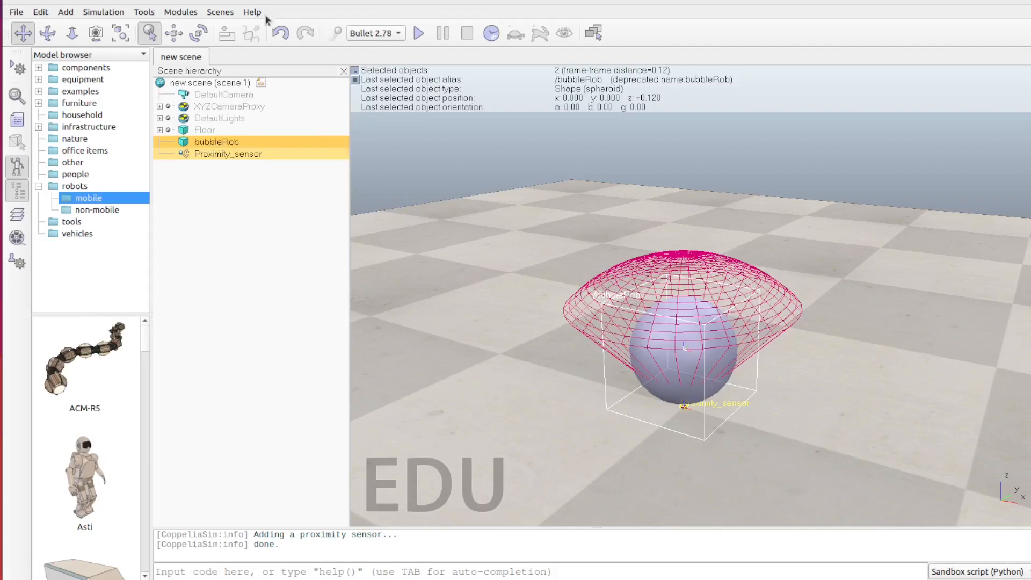
pyautogui.click(174, 33)
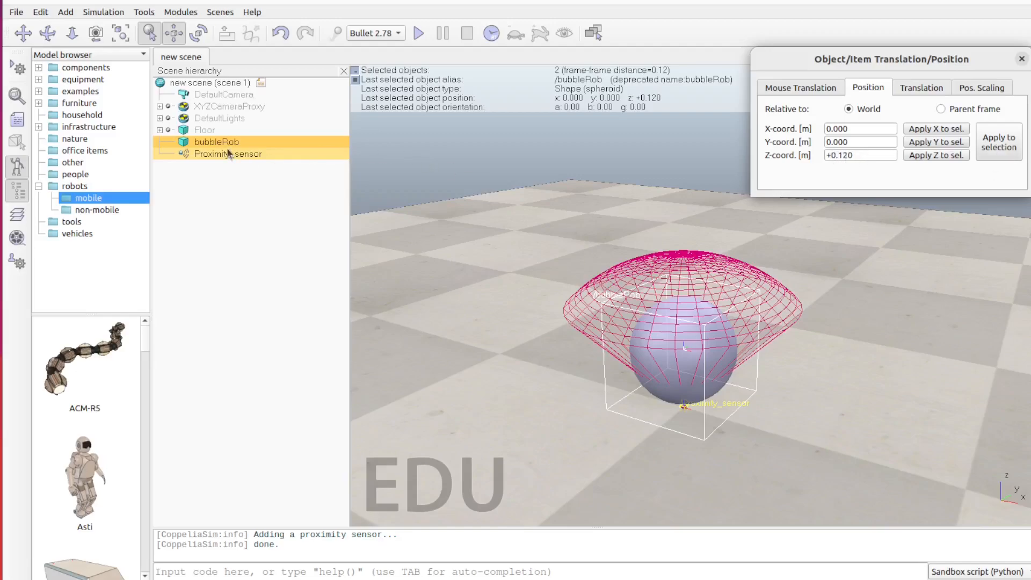
pyautogui.click(999, 145)
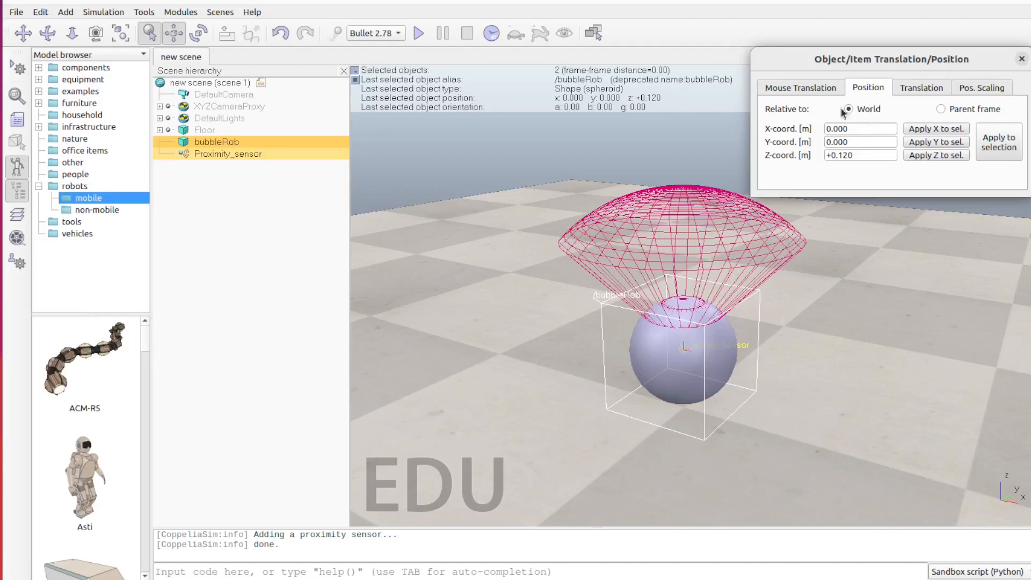
# Rotate only the proximity sensor to a Beta angle of 90 degrees relative to the world.
pyautogui.click(198, 33)
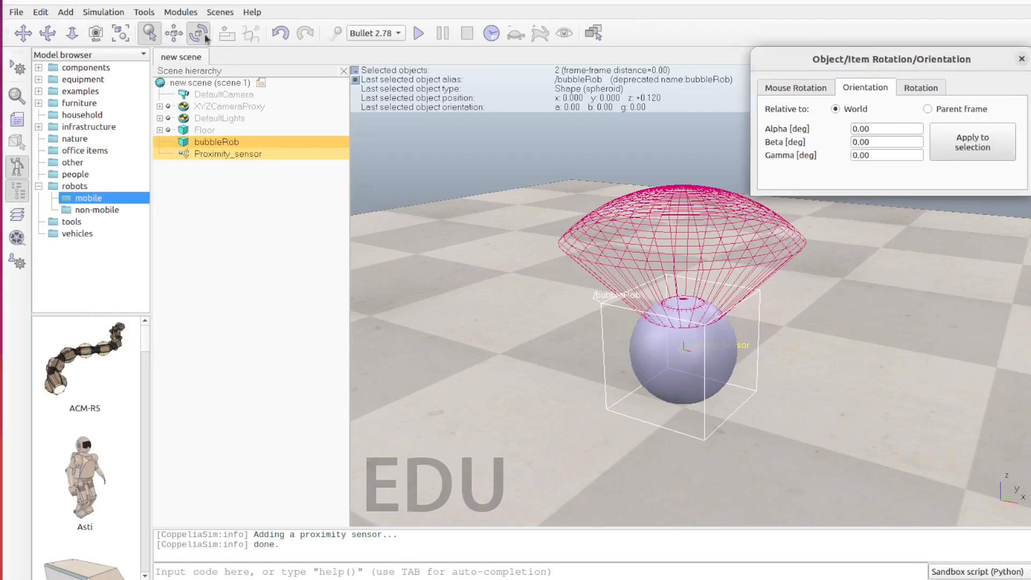
pyautogui.click(255, 210)
pyautogui.click(228, 154)
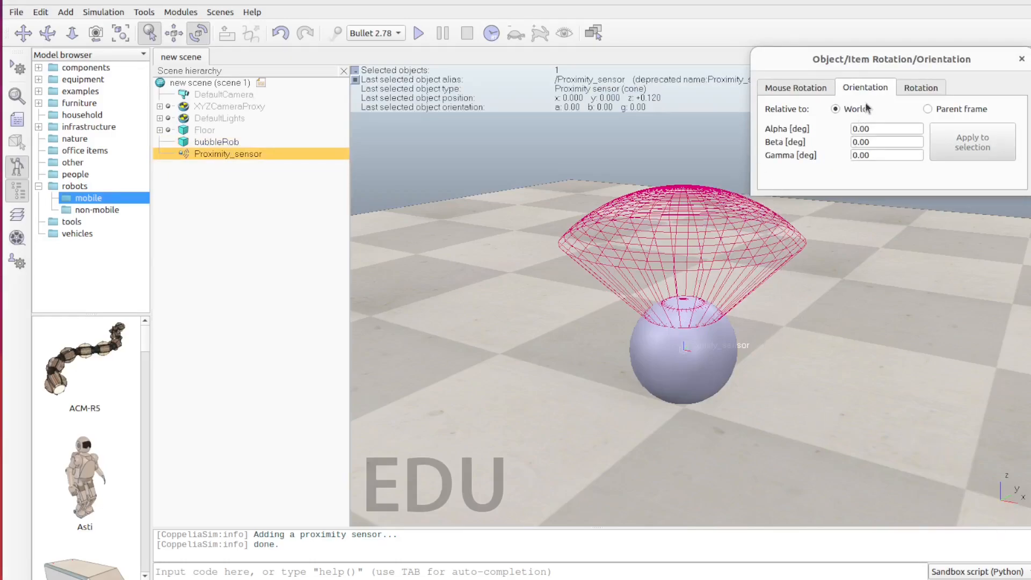
pyautogui.click(874, 141)
pyautogui.write('90')
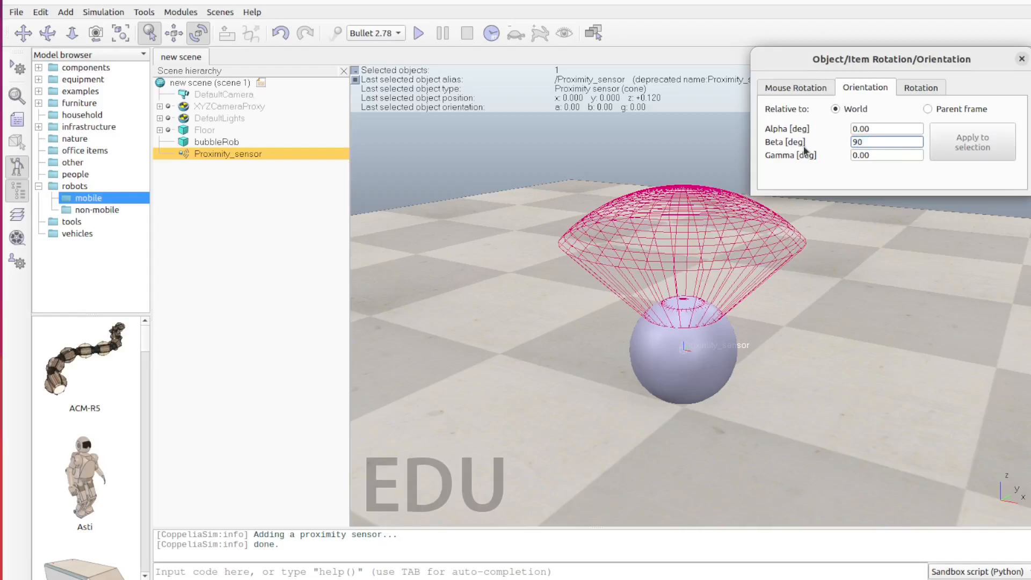
pyautogui.press('Return')
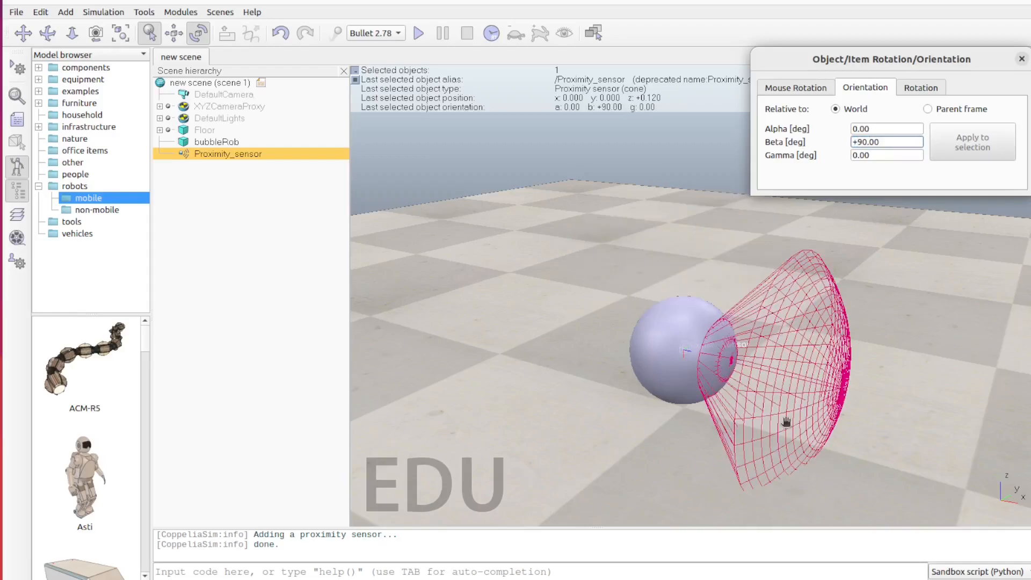
# Open the proximity sensor's detection volume parameters and set the offset to 0.1 m.
pyautogui.click(17, 97)
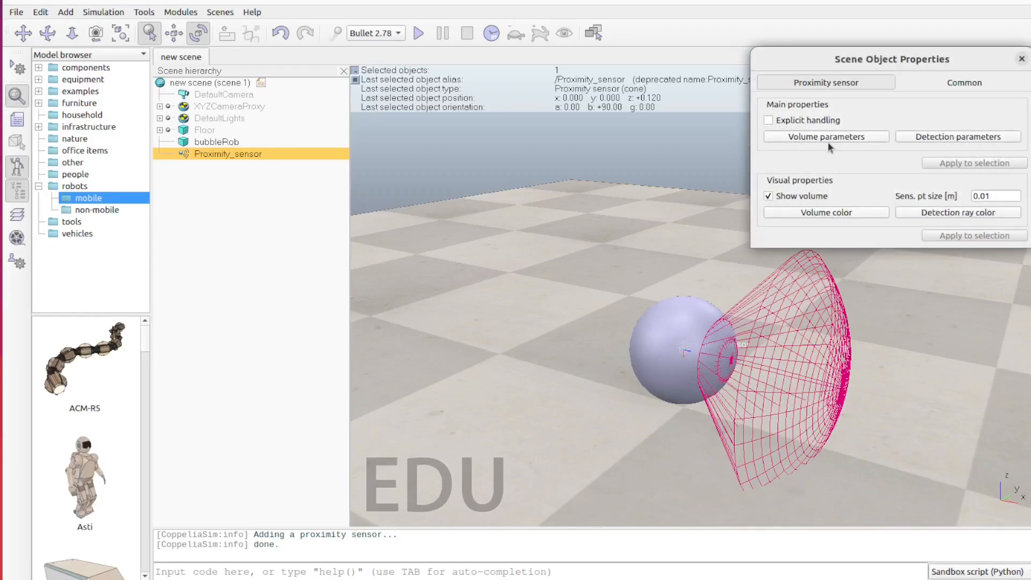
pyautogui.click(827, 137)
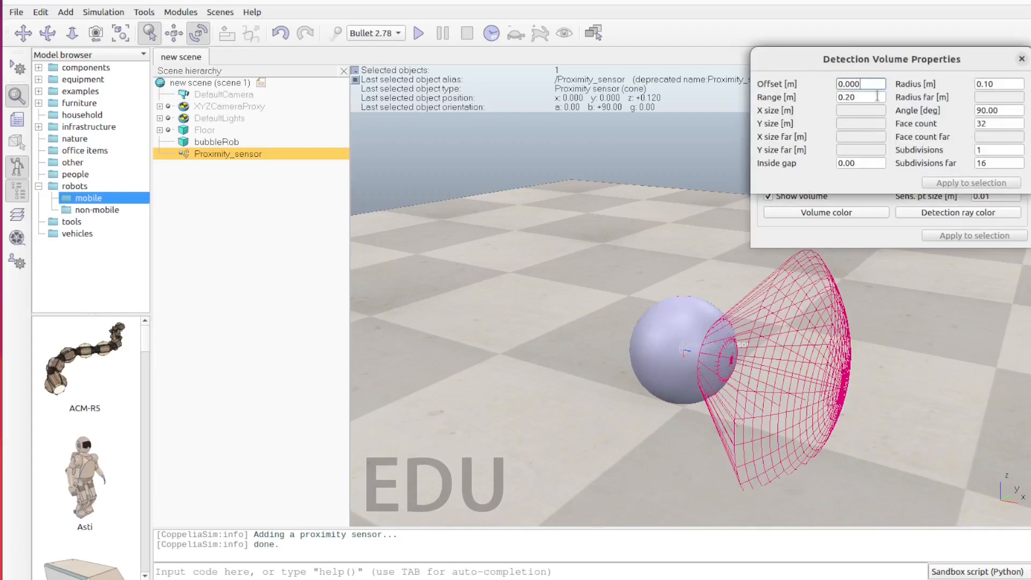
pyautogui.click(1006, 85)
pyautogui.moveTo(989, 86); pyautogui.dragTo(986, 85)
pyautogui.moveTo(856, 85); pyautogui.dragTo(876, 86)
pyautogui.moveTo(855, 84); pyautogui.dragTo(845, 84)
pyautogui.write('1')
pyautogui.press('Return')
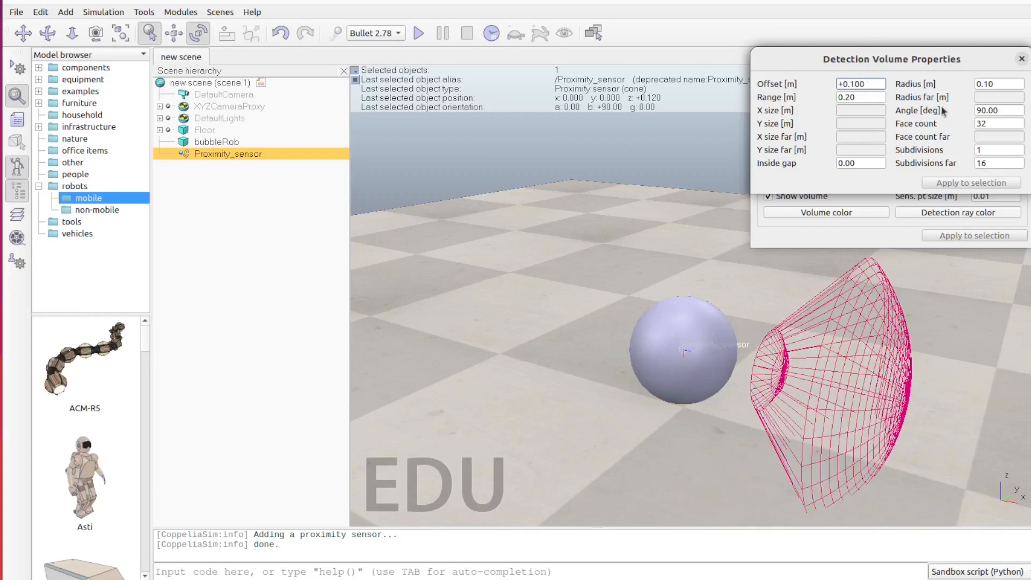
# Try a detection volume offset of 0.005 m for the proximity sensor.
pyautogui.moveTo(876, 84); pyautogui.dragTo(849, 84)
pyautogui.write('005')
pyautogui.hotkey('ctrl', 'z')
pyautogui.moveTo(871, 84); pyautogui.dragTo(790, 87)
pyautogui.write('0.00')
pyautogui.press('Return')
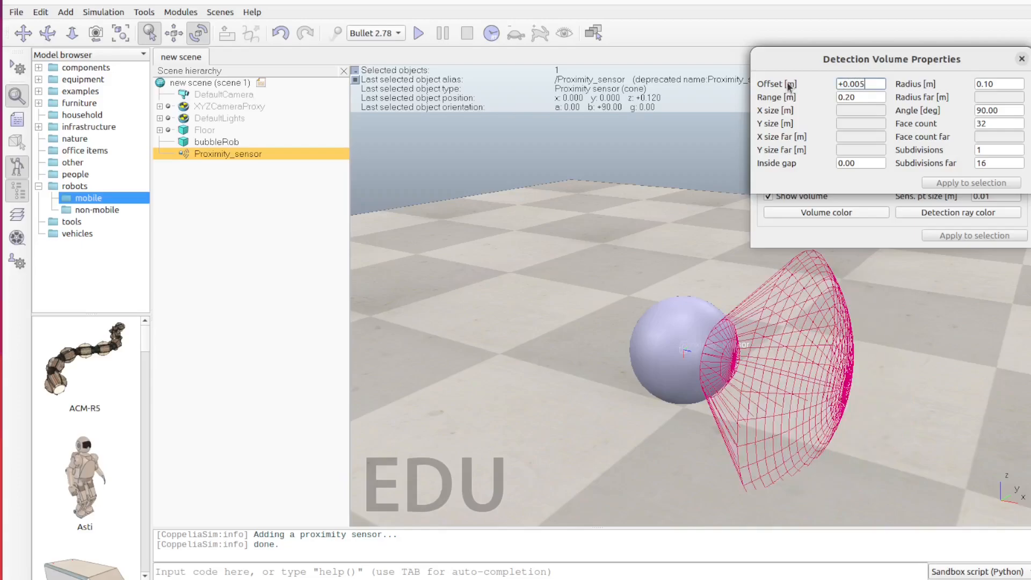
# Set the proximity sensor's detection volume offset to 0.05 m.
pyautogui.moveTo(866, 84); pyautogui.dragTo(855, 84)
pyautogui.write('5')
pyautogui.press('BackSpace')
pyautogui.write('05')
pyautogui.moveTo(869, 85); pyautogui.dragTo(785, 86)
pyautogui.write('0.05')
pyautogui.press('Return')
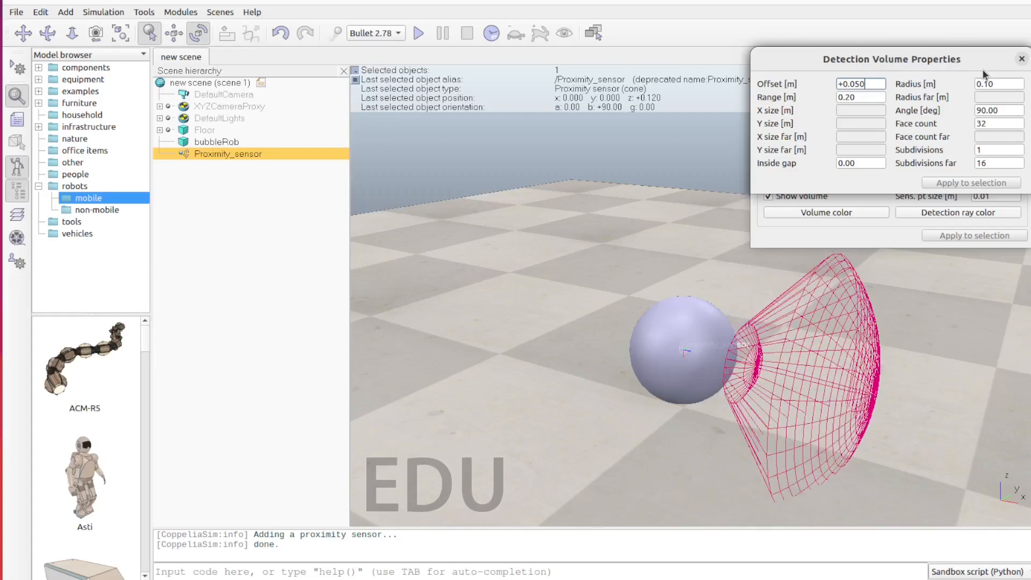
# Try an angle of 15 degrees for the sensor's detection cone.
pyautogui.moveTo(1004, 84); pyautogui.dragTo(983, 86)
pyautogui.moveTo(863, 97); pyautogui.dragTo(845, 97)
pyautogui.moveTo(1006, 111); pyautogui.dragTo(976, 111)
pyautogui.write('15')
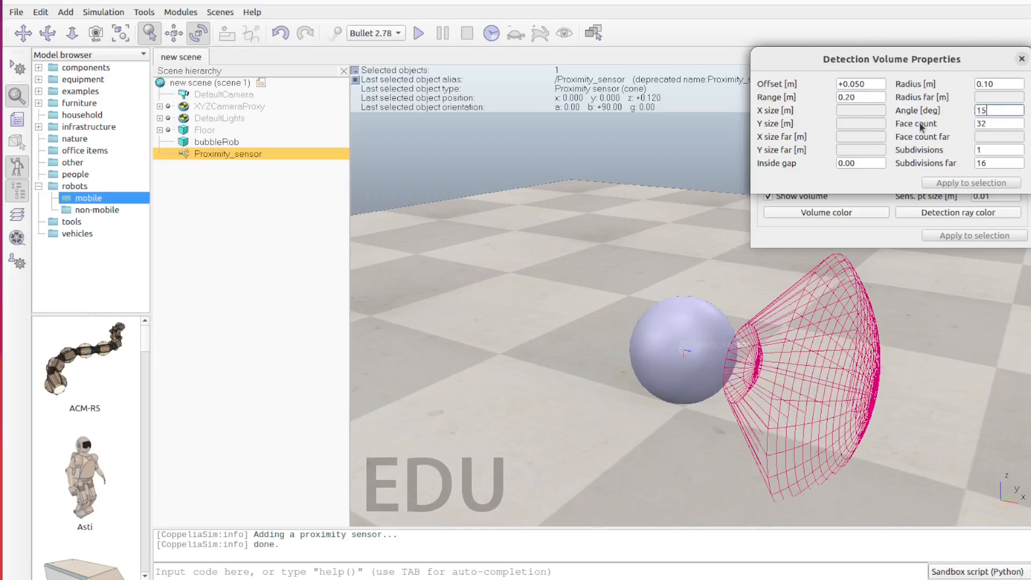
pyautogui.press('Return')
# Set the detection cone's angle to 30 degrees.
pyautogui.moveTo(1008, 111); pyautogui.dragTo(976, 112)
pyautogui.write('0')
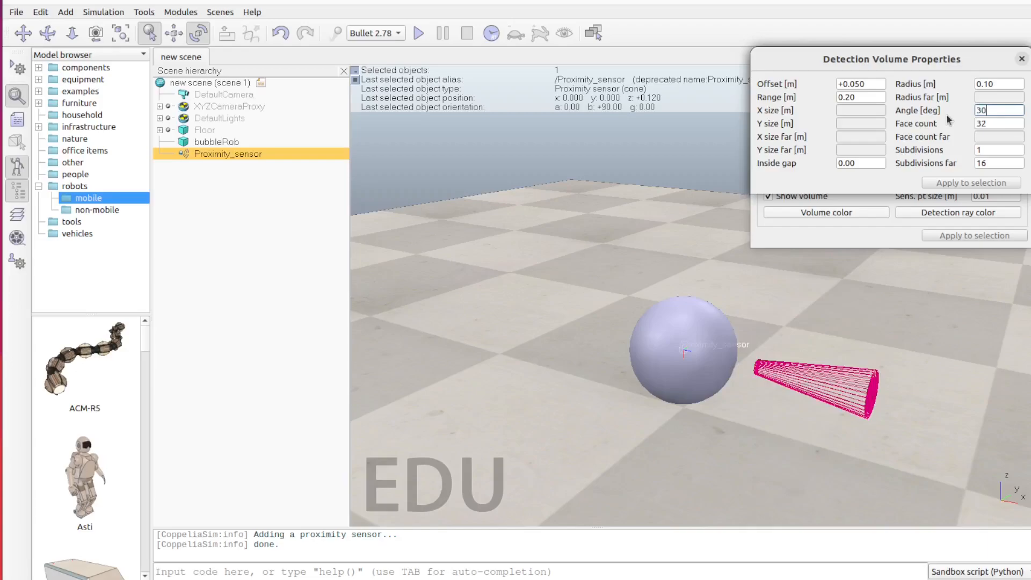
pyautogui.press('Return')
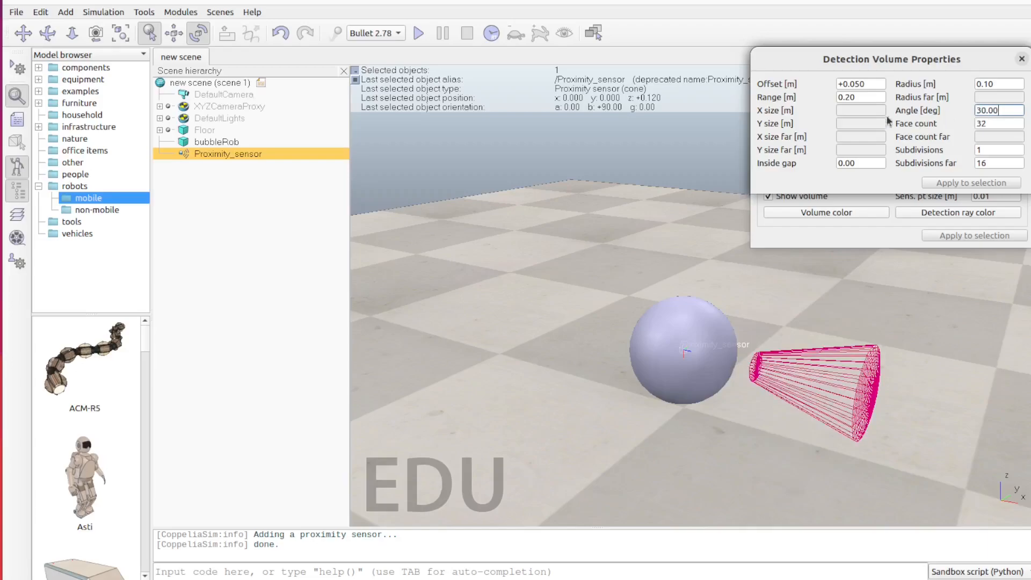
# Set the radius of the proximity sensor's detection volume to 0.05 m.
pyautogui.click(857, 97)
pyautogui.click(1004, 84)
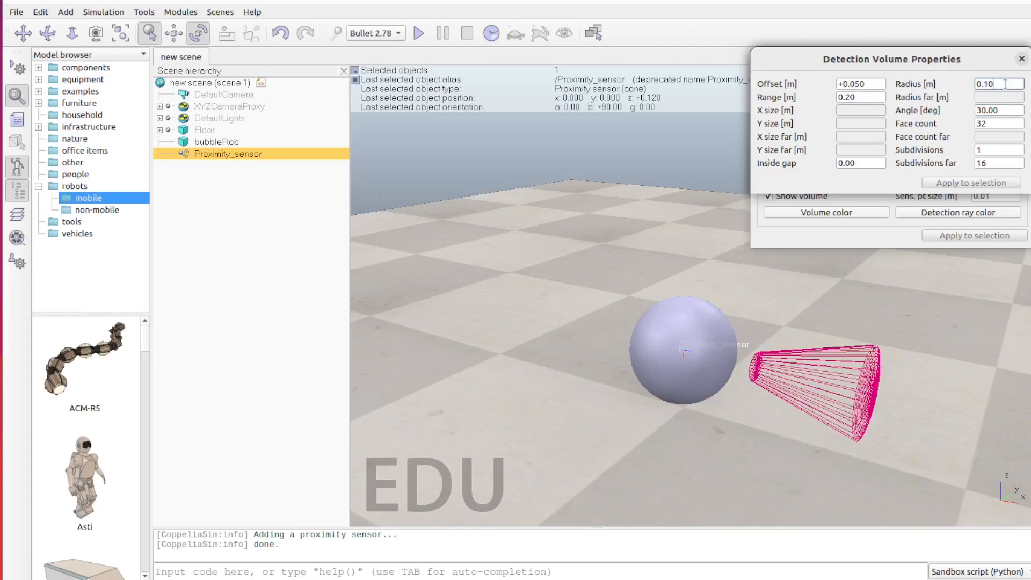
pyautogui.moveTo(1005, 84); pyautogui.dragTo(986, 84)
pyautogui.write('05')
pyautogui.press('Return')
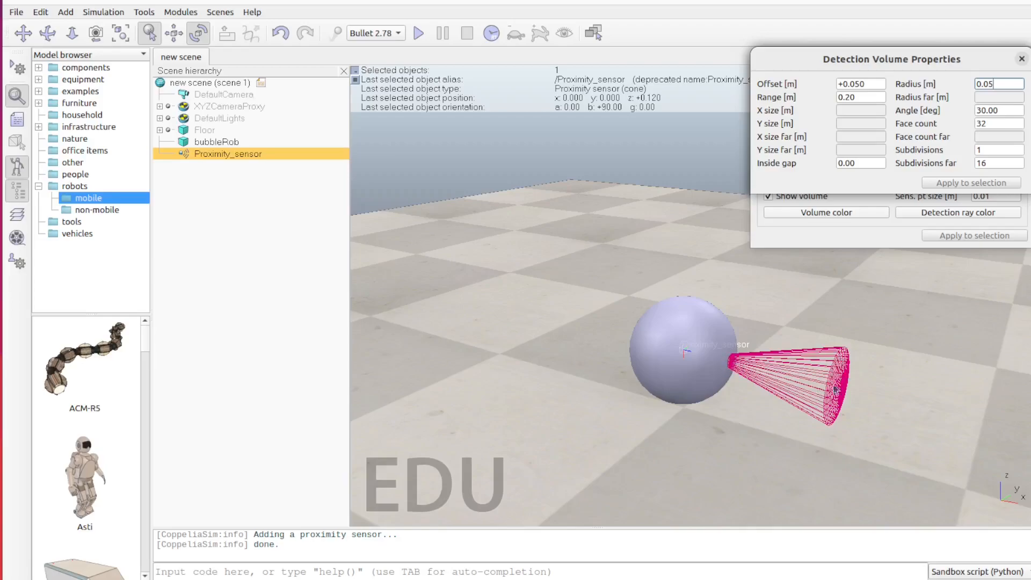
# Set the range of the proximity sensor's detection volume to 0.3 m.
pyautogui.moveTo(863, 97); pyautogui.dragTo(843, 97)
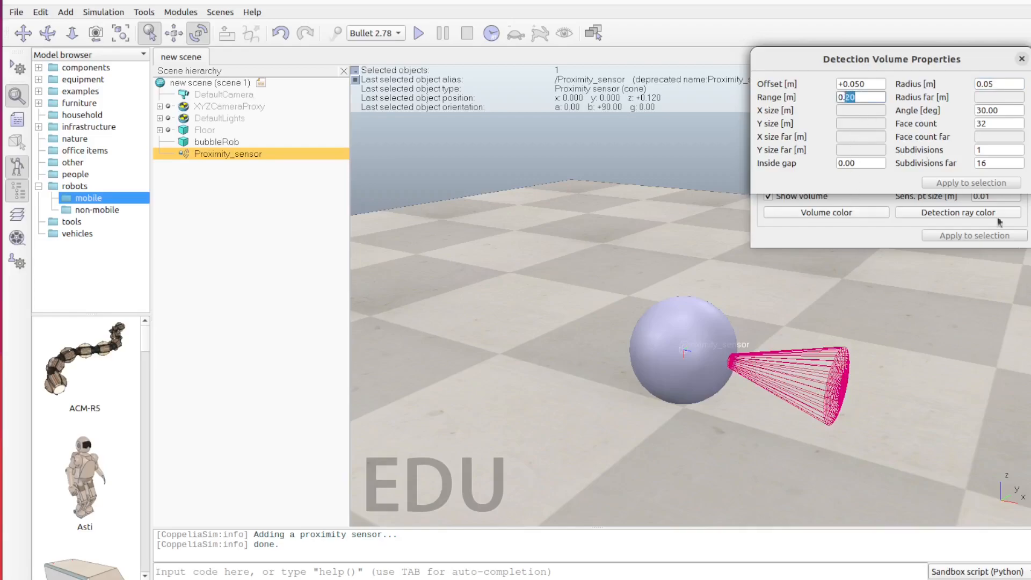
pyautogui.press('BackSpace')
pyautogui.press('BackSpace')
pyautogui.press('BackSpace')
pyautogui.write('0.3')
pyautogui.press('Return')
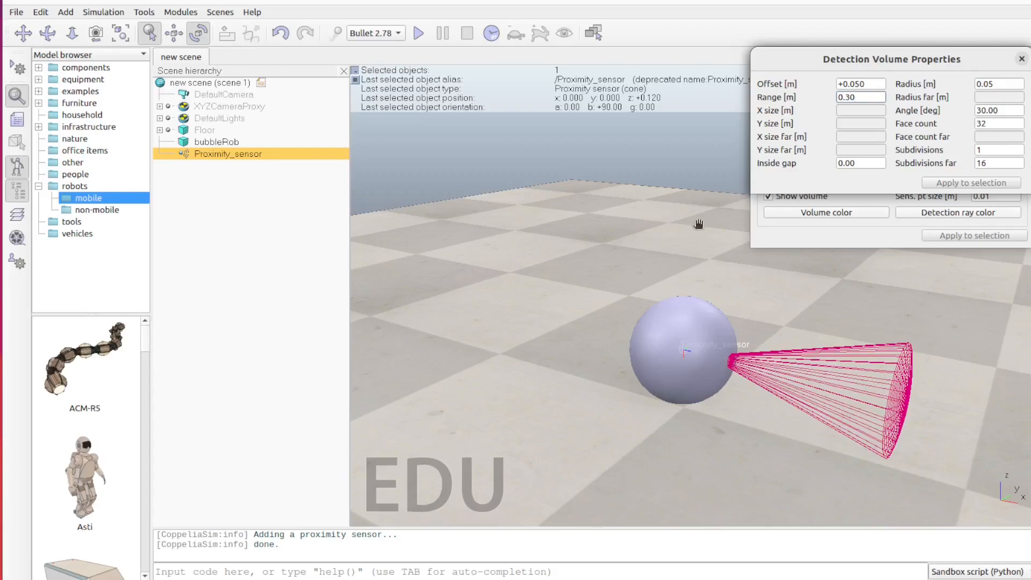
# Run and stop the simulation twice to check how the unattached proximity sensor behaves relative to the sphere.
pyautogui.click(210, 155)
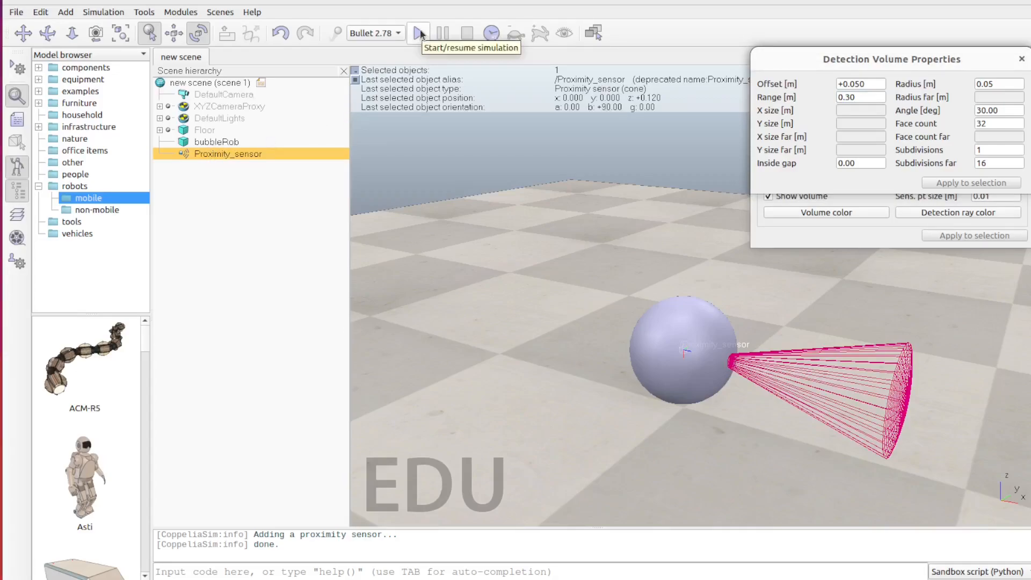
pyautogui.click(420, 34)
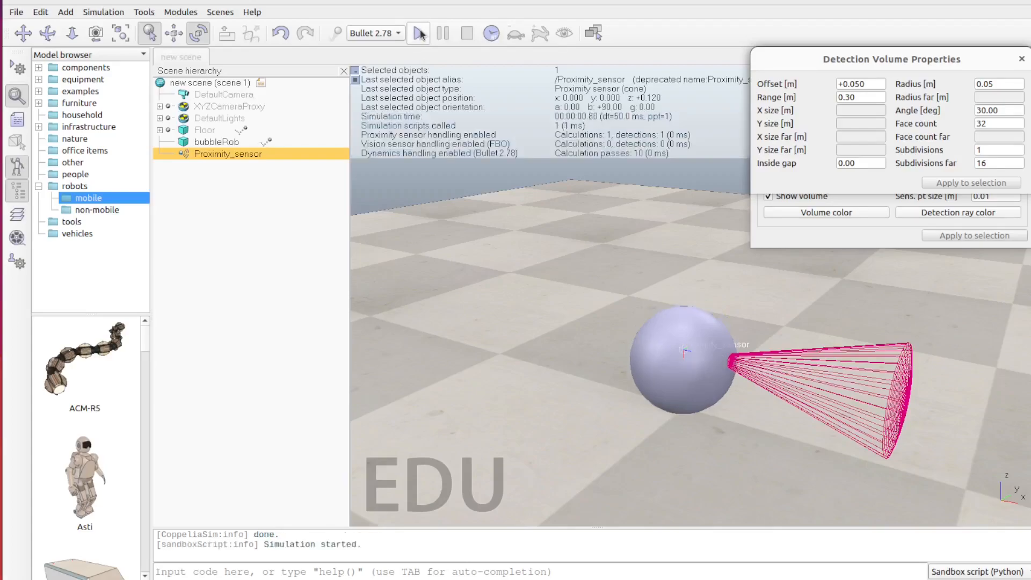
pyautogui.click(465, 35)
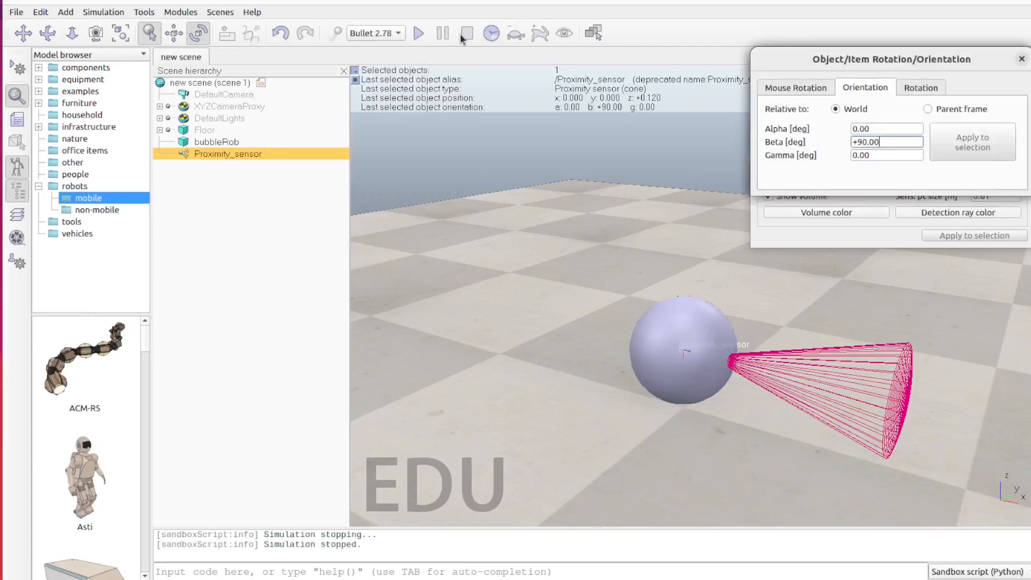
pyautogui.click(420, 35)
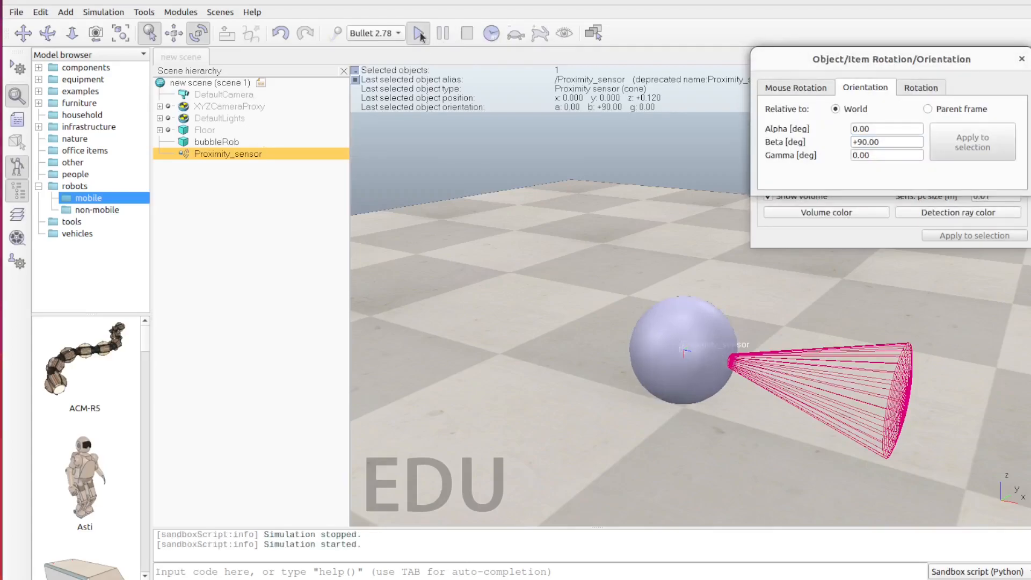
pyautogui.click(466, 34)
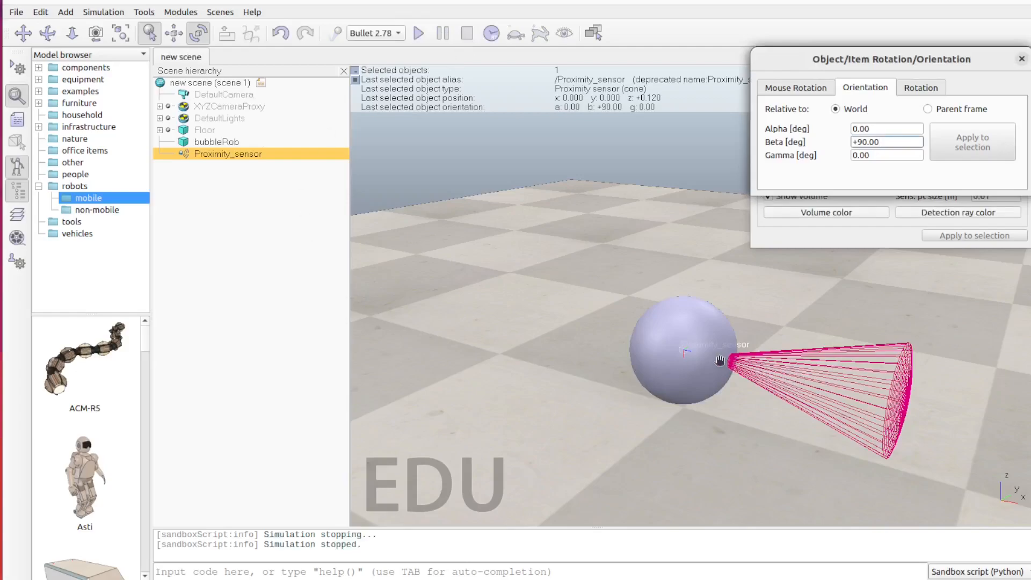
# Make Proximity_sensor a child of bubbleRob in the scene hierarchy.
pyautogui.click(214, 155)
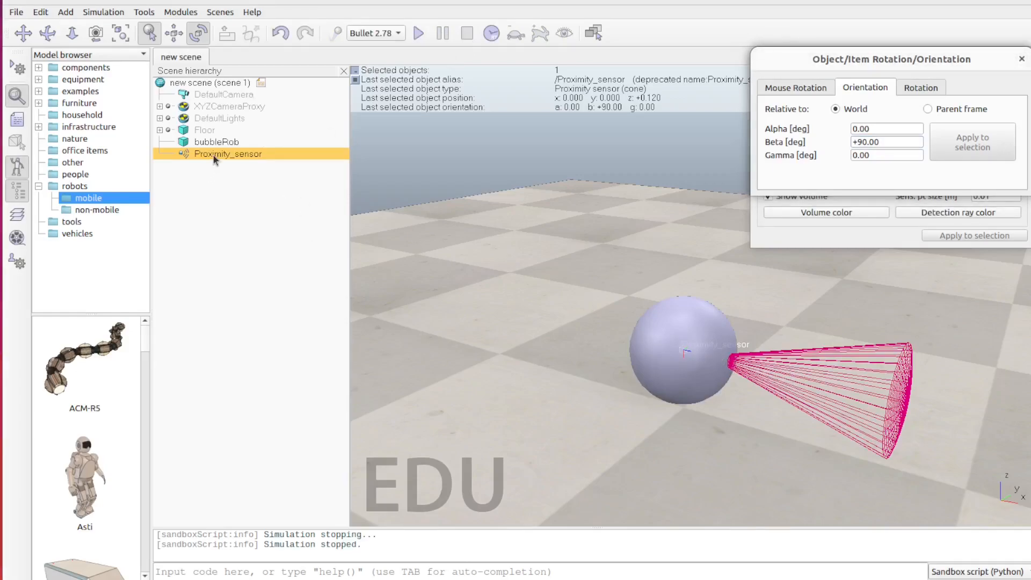
pyautogui.moveTo(214, 153); pyautogui.dragTo(239, 150)
pyautogui.click(204, 142)
pyautogui.click(208, 155)
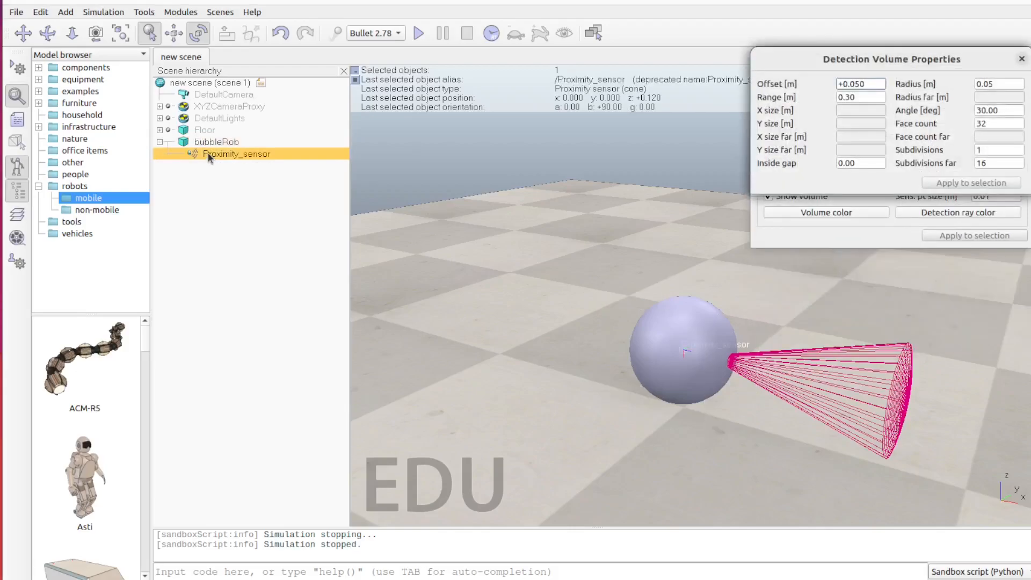
# Run and stop the simulation three times to check whether the attached sensor moves with bubbleRob.
pyautogui.click(419, 33)
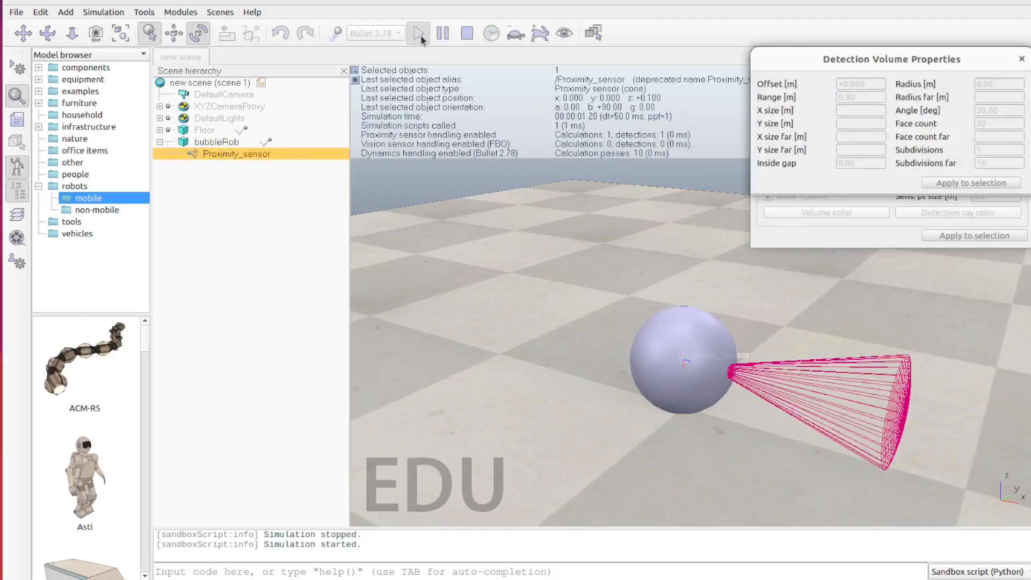
pyautogui.click(467, 33)
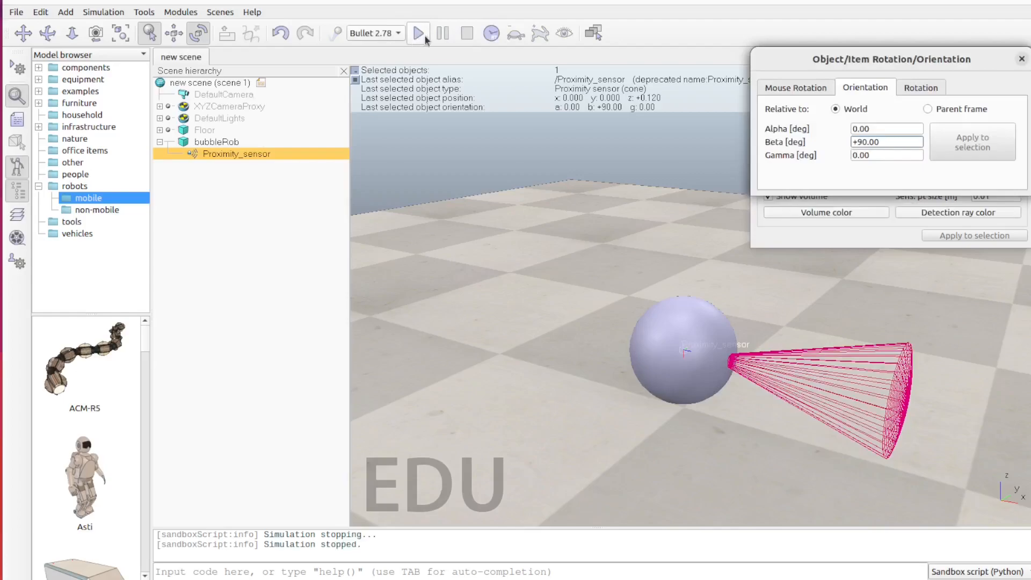
pyautogui.click(419, 34)
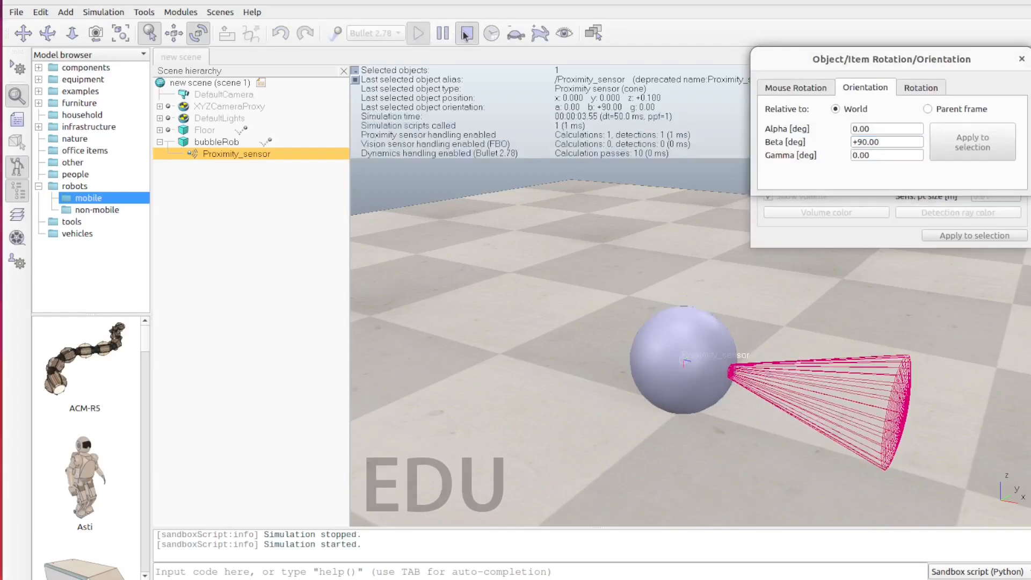
pyautogui.click(467, 34)
pyautogui.click(419, 33)
pyautogui.click(464, 36)
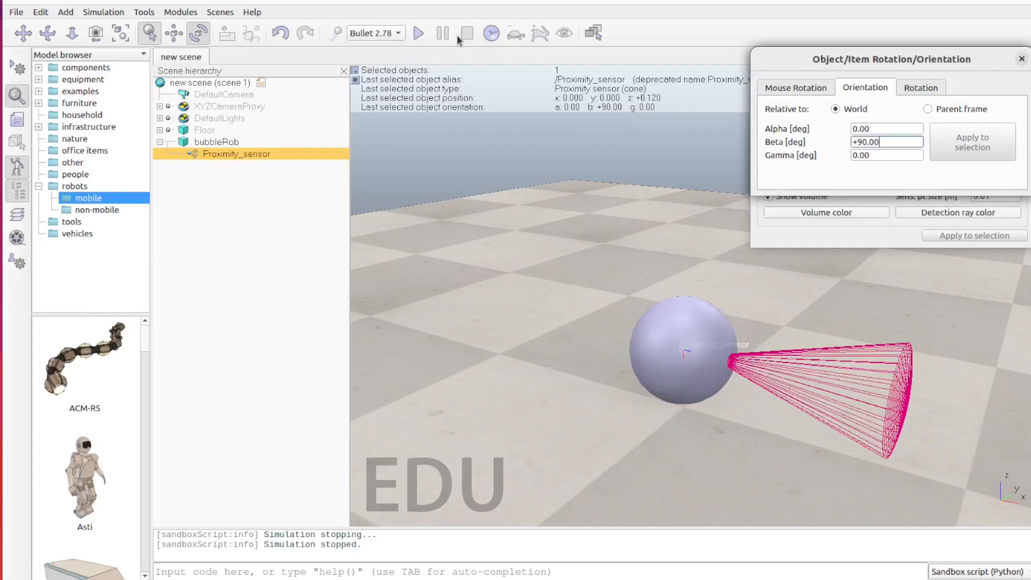
# Save the scene under the name bubbleRob in the CoppeliaSim scenes folder.
pyautogui.click(1022, 58)
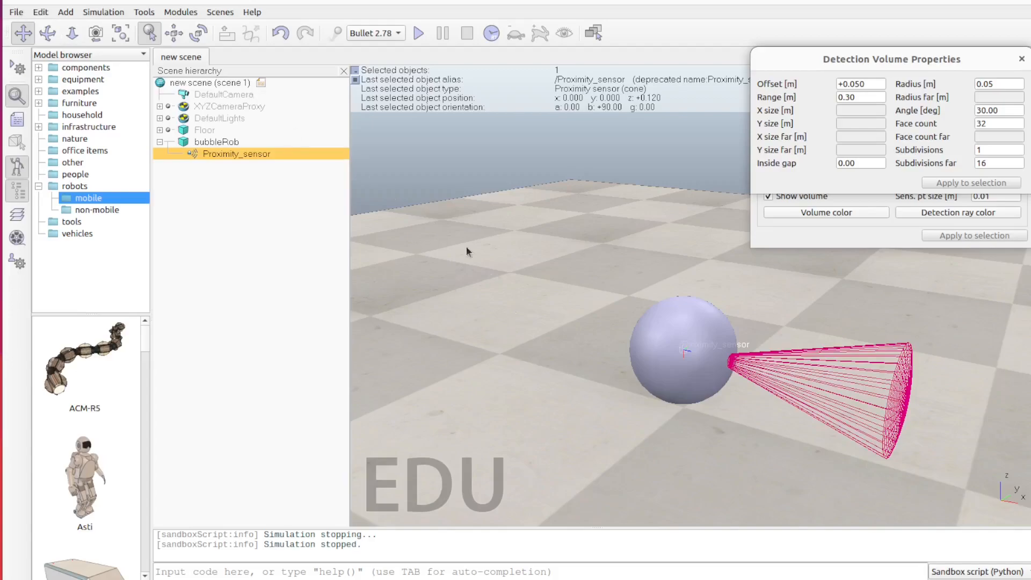
pyautogui.click(17, 12)
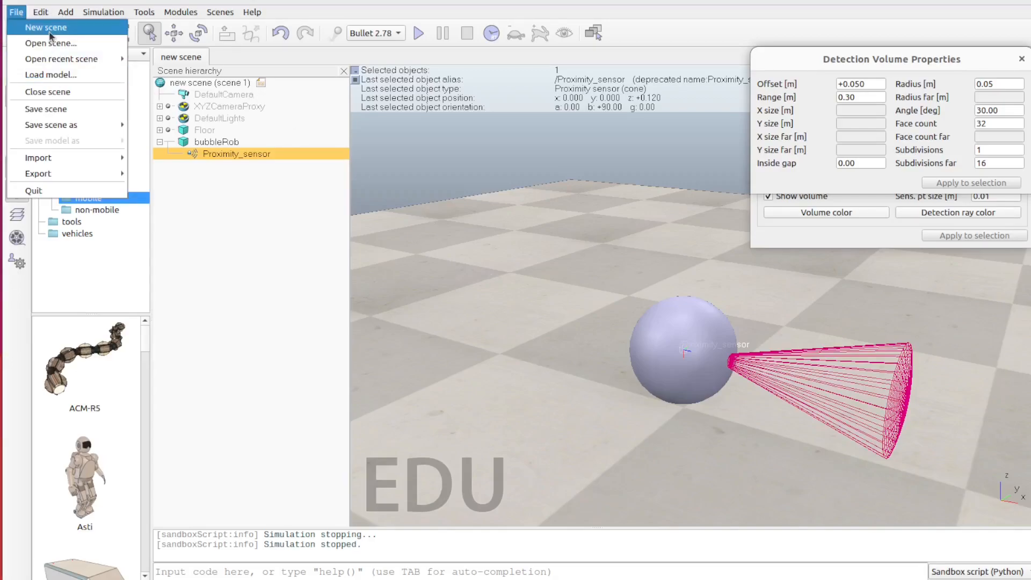
pyautogui.click(68, 110)
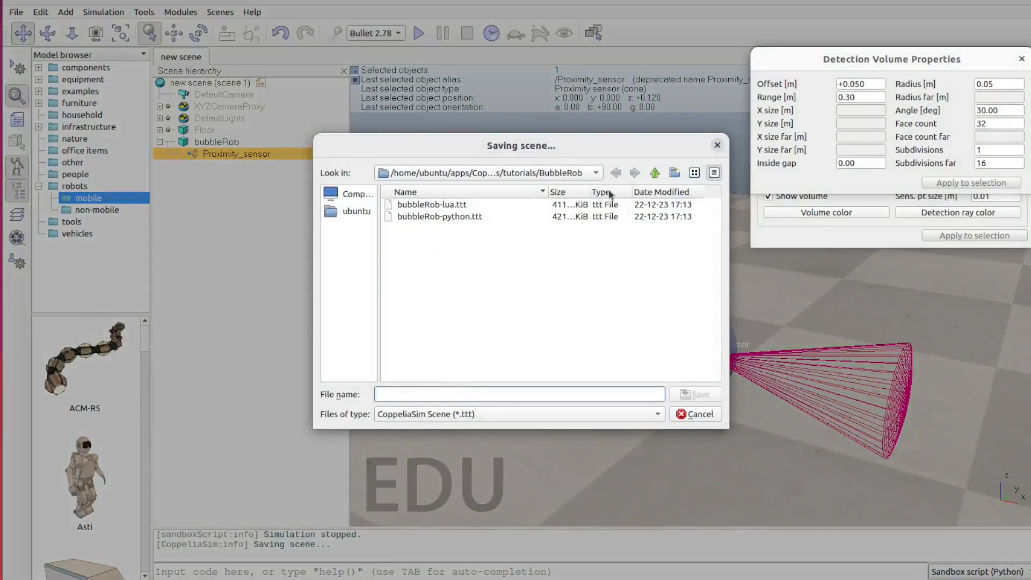
pyautogui.click(656, 173)
pyautogui.click(655, 173)
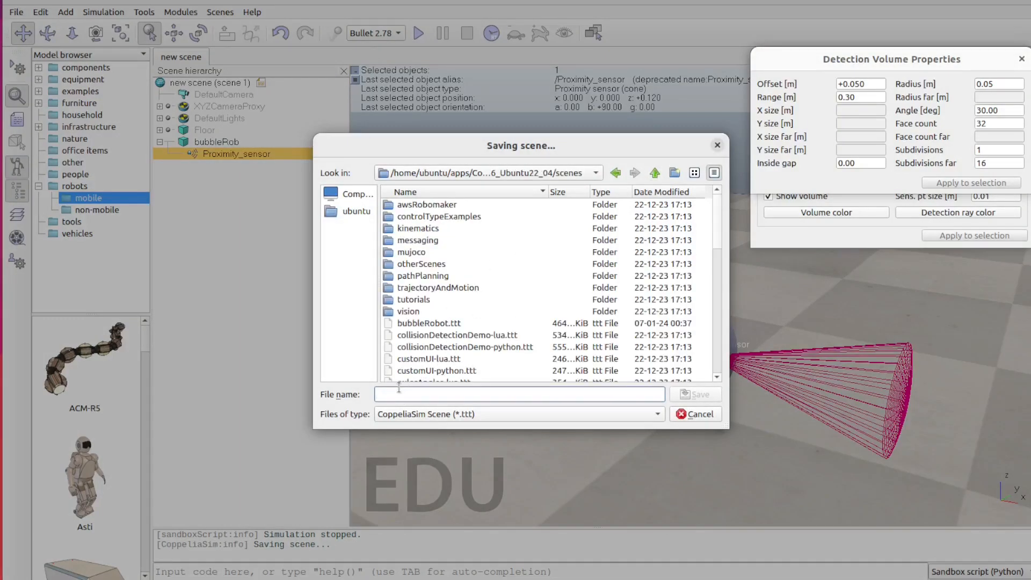
pyautogui.write('bubbl')
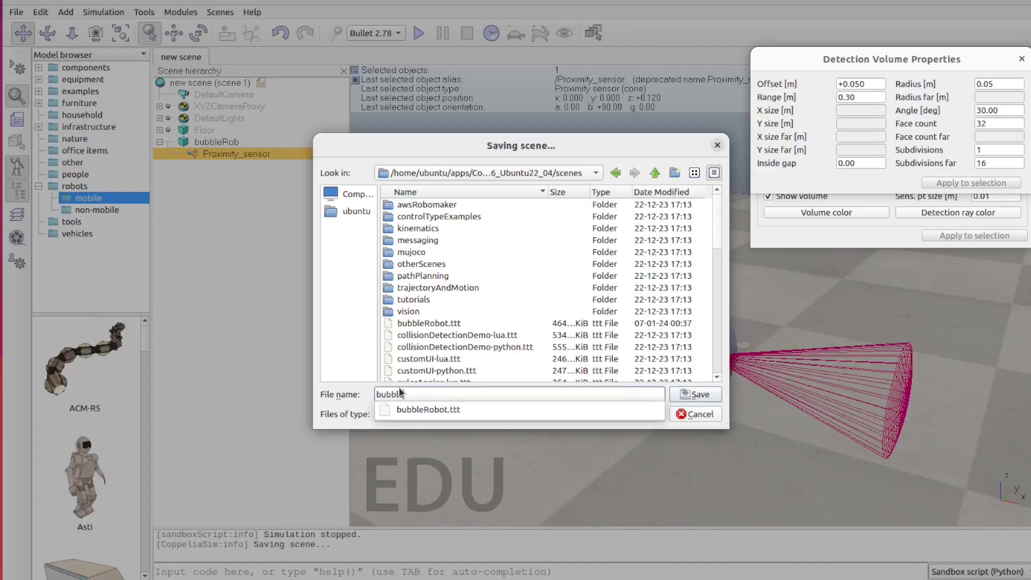
pyautogui.write('eRob')
pyautogui.click(696, 397)
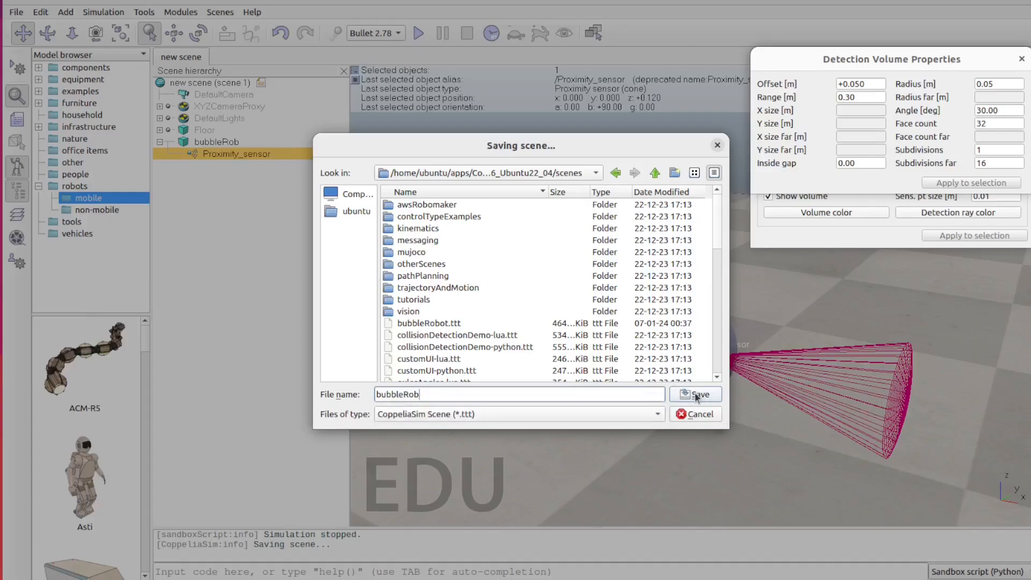
pyautogui.click(693, 395)
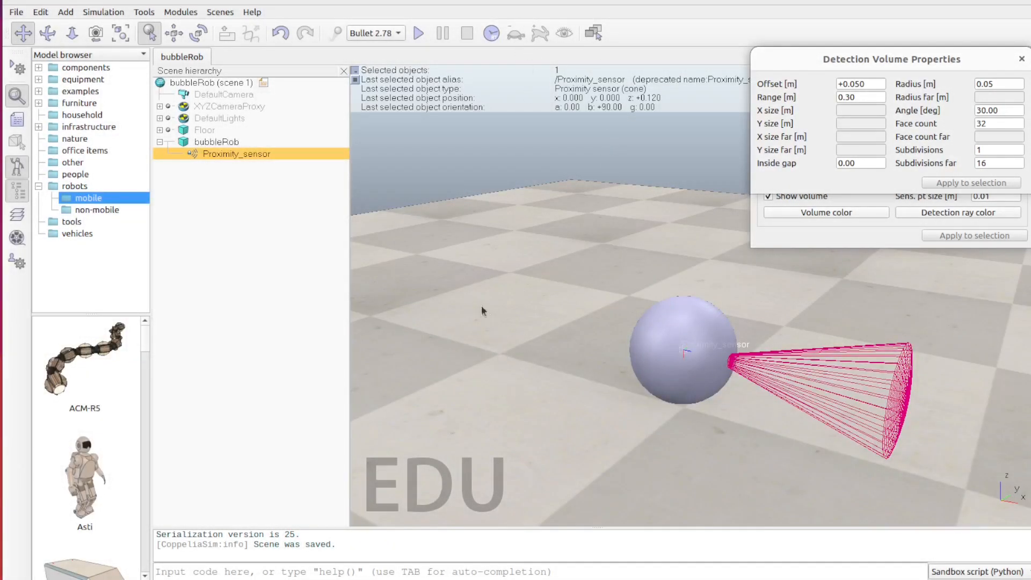
# Create a new scene and add a cylinder primitive with an X-size of 0.08 m and a Z-size of 0.02 m.
pyautogui.click(11, 14)
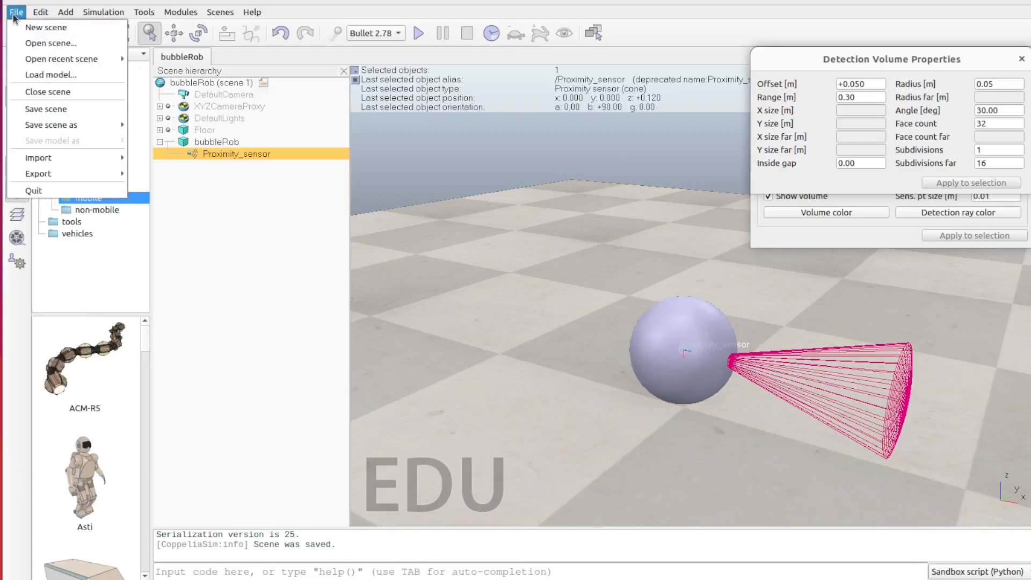
pyautogui.click(44, 31)
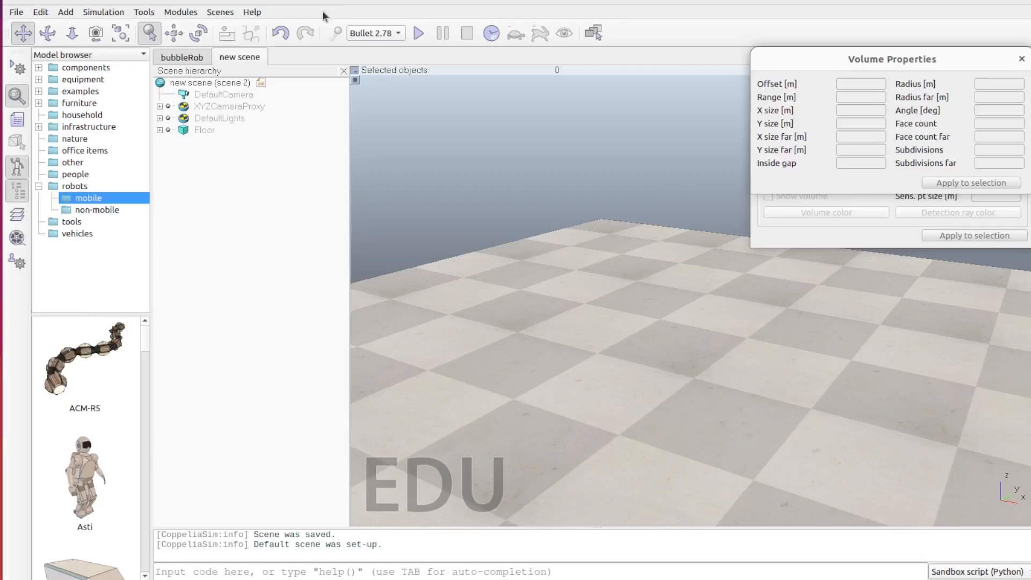
pyautogui.click(65, 12)
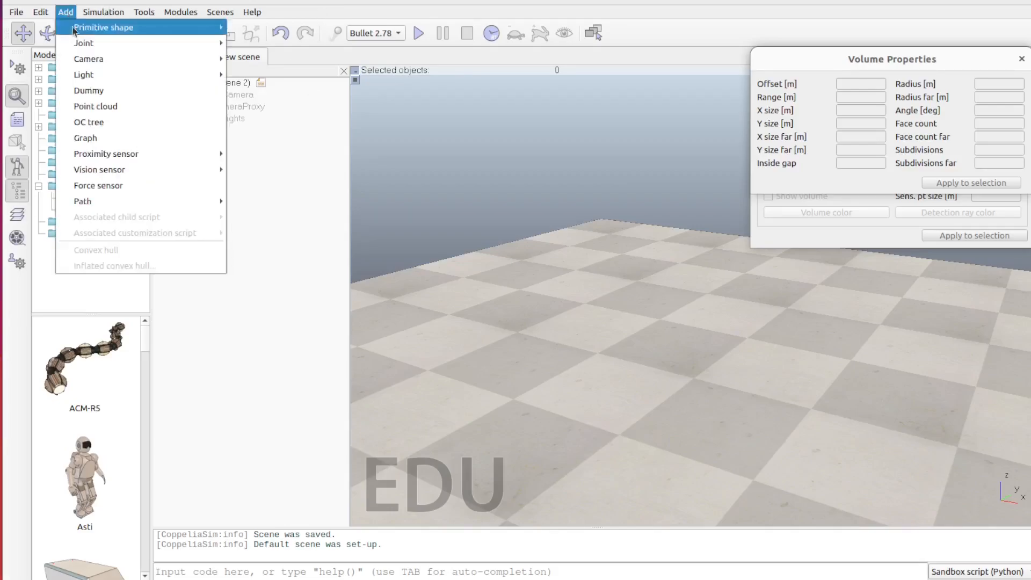
pyautogui.moveTo(85, 59)
pyautogui.moveTo(138, 28)
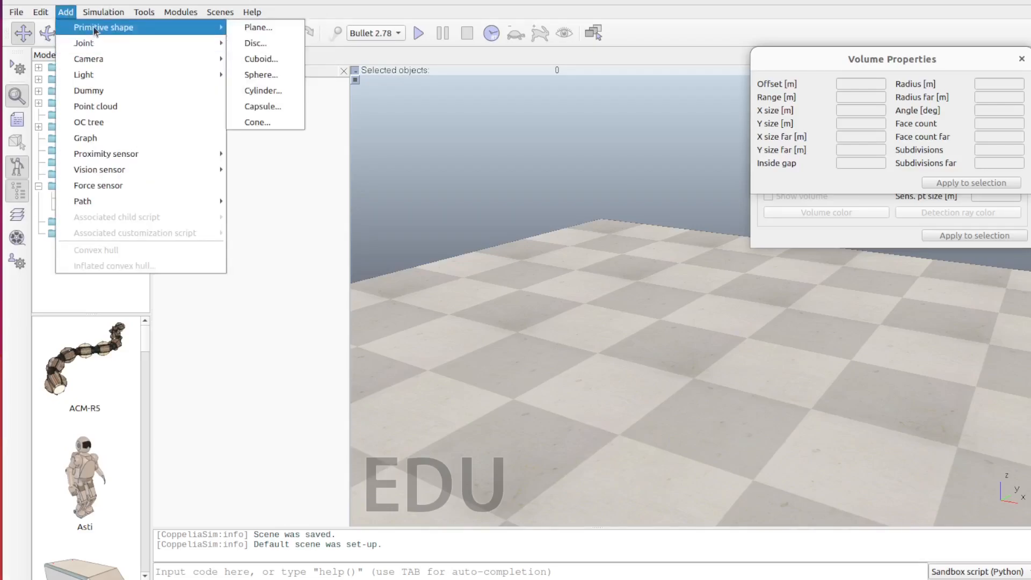
pyautogui.click(275, 90)
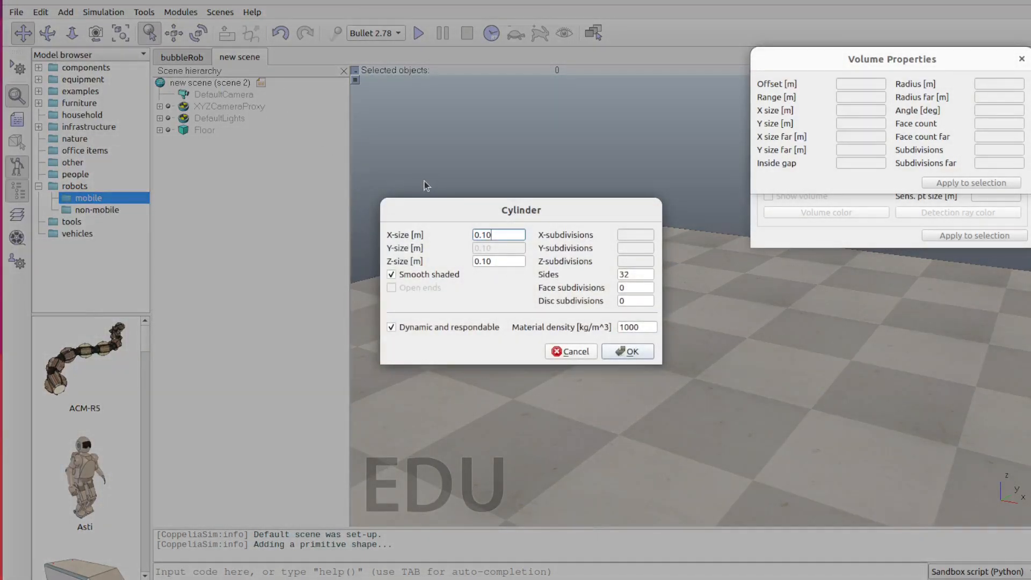
pyautogui.moveTo(505, 236); pyautogui.dragTo(436, 238)
pyautogui.write('0.08')
pyautogui.click(493, 261)
pyautogui.moveTo(501, 266); pyautogui.dragTo(466, 261)
pyautogui.write('0.02')
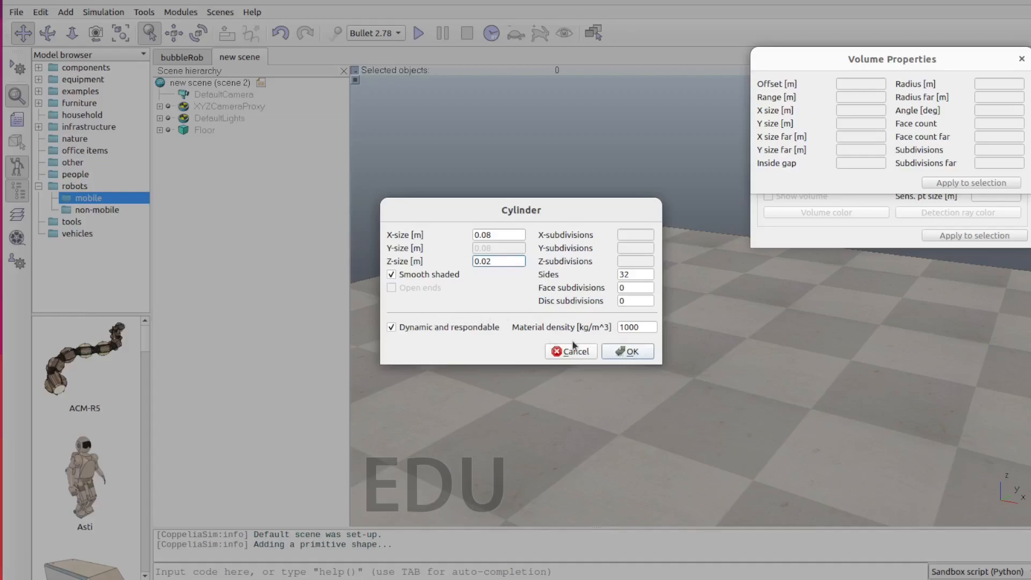
pyautogui.click(619, 352)
pyautogui.click(723, 392)
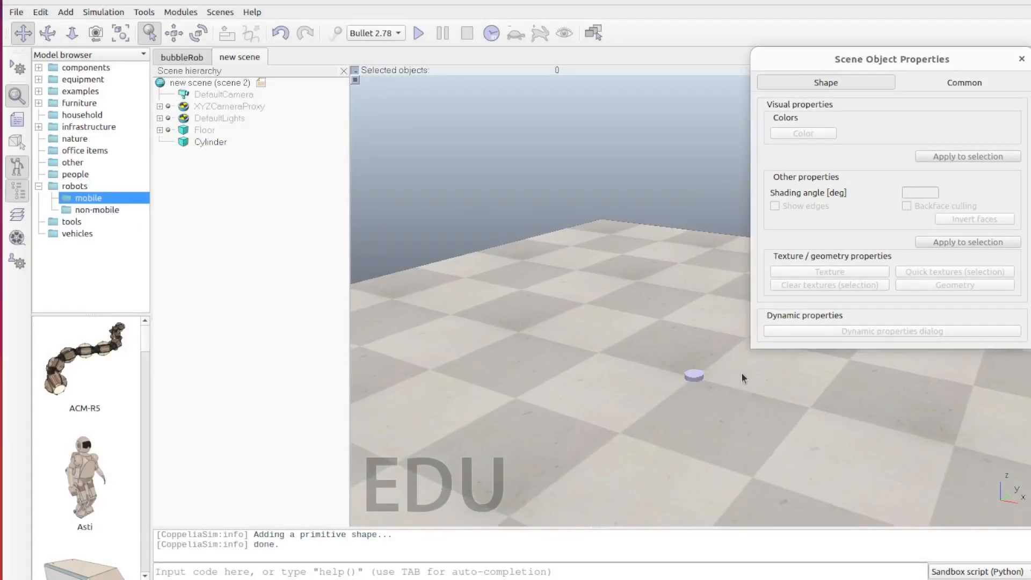
# Position the cylinder at X 0.05, Y 0.1 and Z 0.04 m relative to the world.
pyautogui.scroll(5, 742, 379)
pyautogui.scroll(-5, 742, 396)
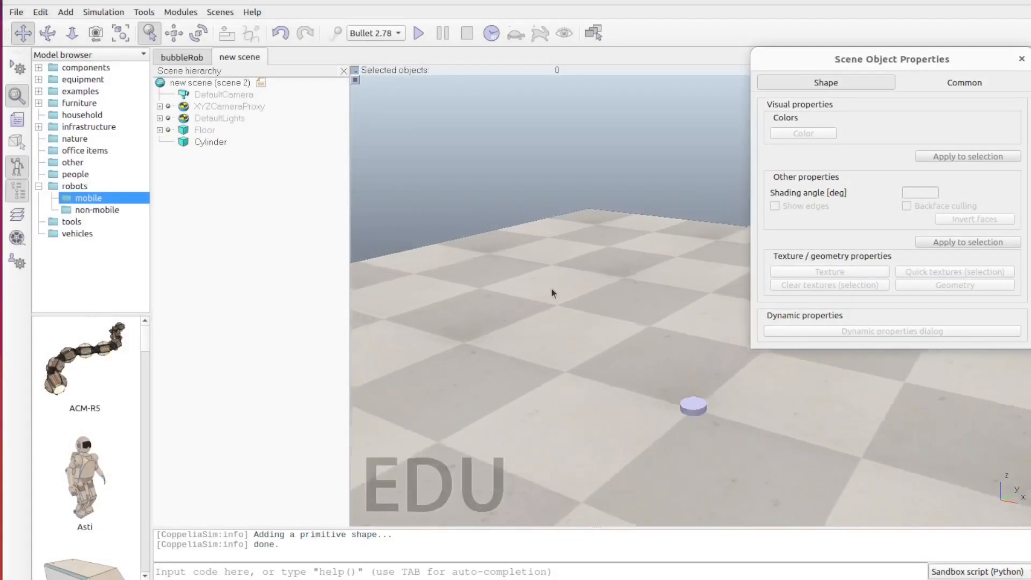
pyautogui.scroll(-2, 738, 419)
pyautogui.scroll(1, 738, 415)
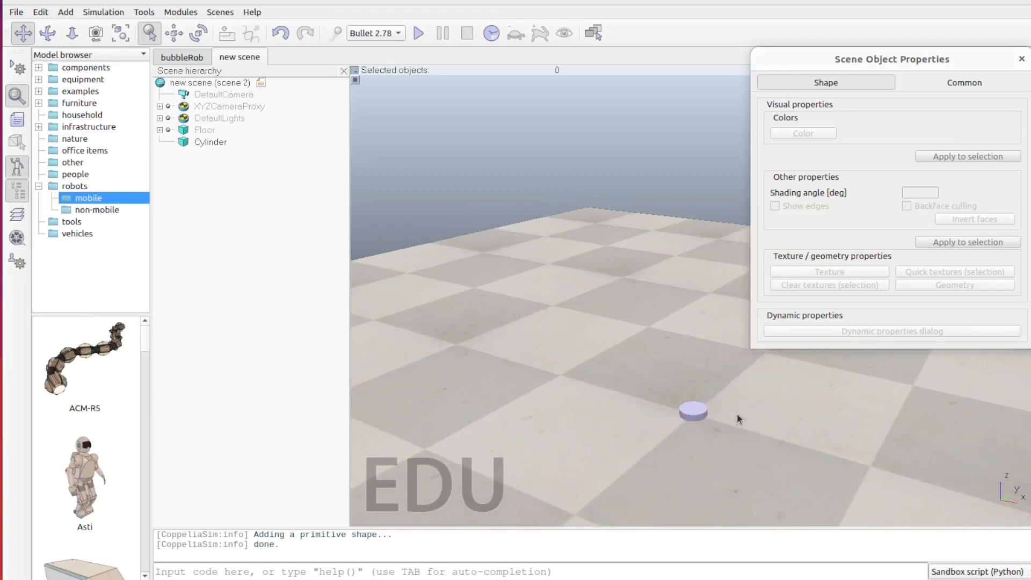
pyautogui.moveTo(731, 451); pyautogui.dragTo(651, 399)
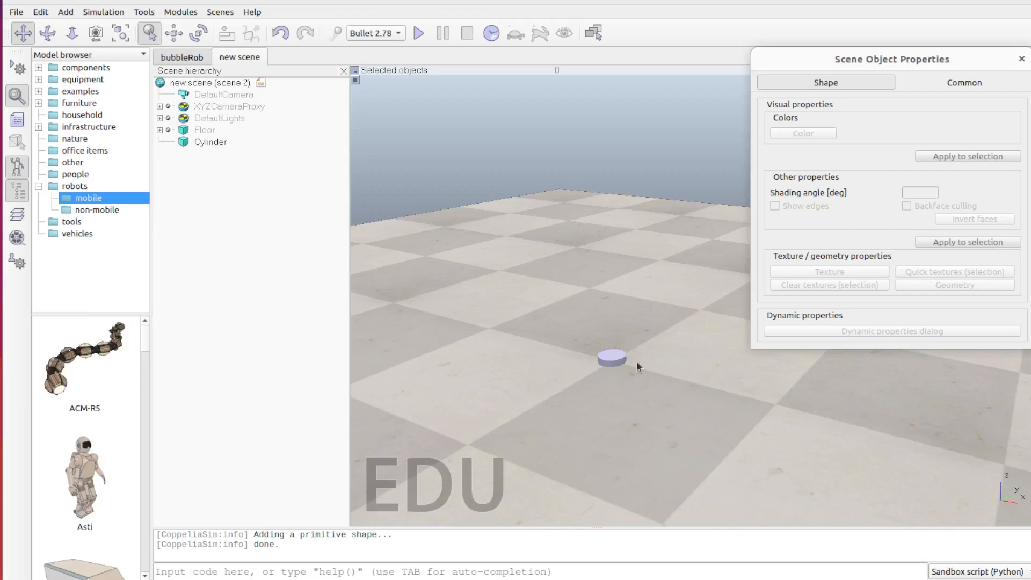
pyautogui.click(617, 364)
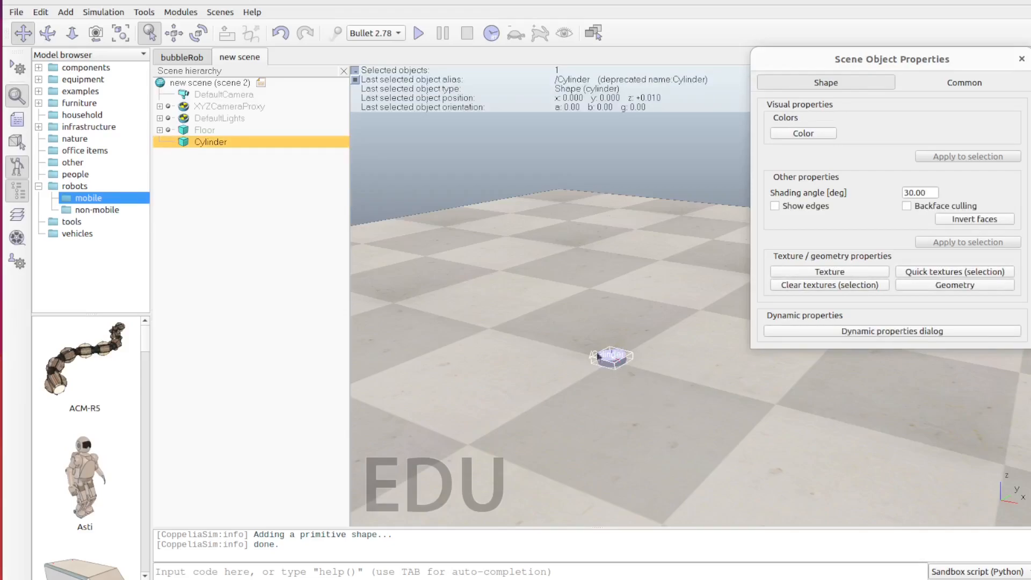
pyautogui.click(174, 32)
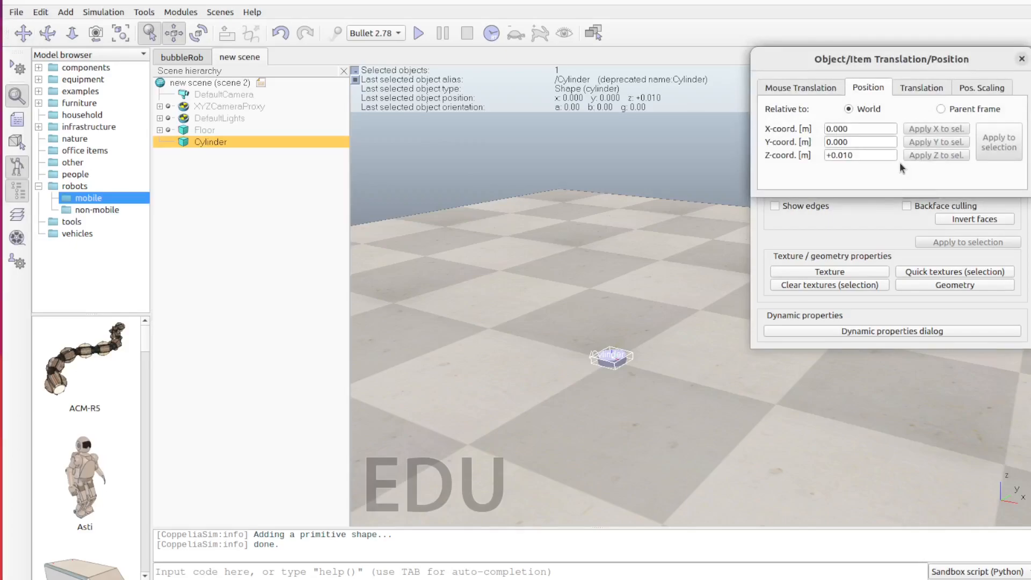
pyautogui.moveTo(863, 129); pyautogui.dragTo(782, 132)
pyautogui.write('0.05')
pyautogui.press('Tab')
pyautogui.write('0.')
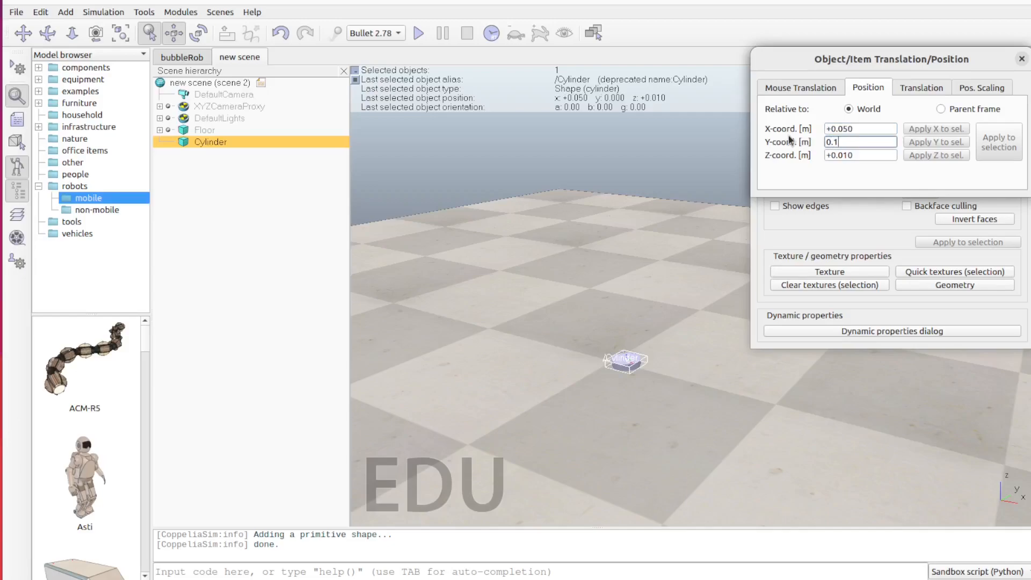
pyautogui.write('1')
pyautogui.press('Tab')
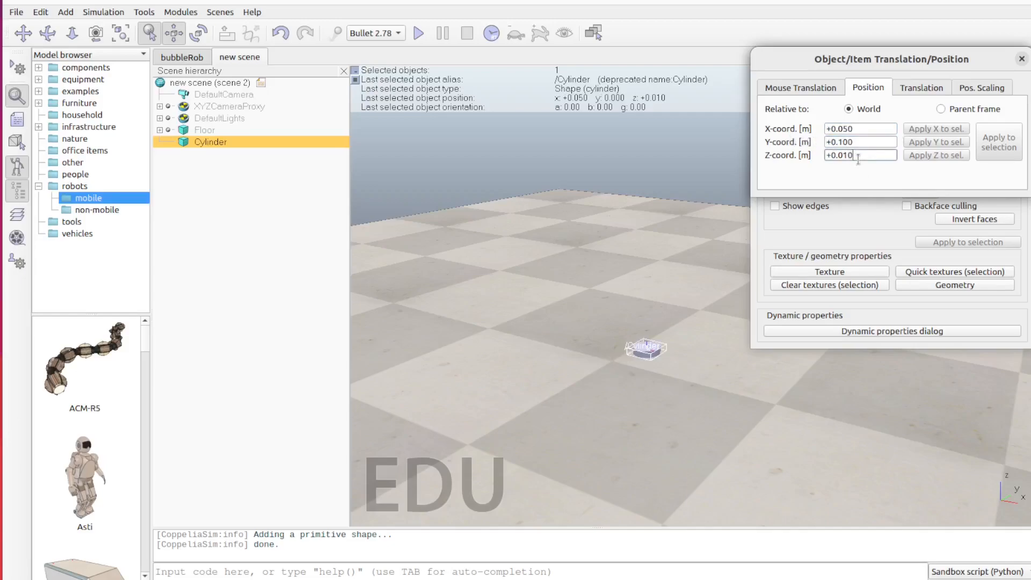
pyautogui.write('0.04')
pyautogui.press('Return')
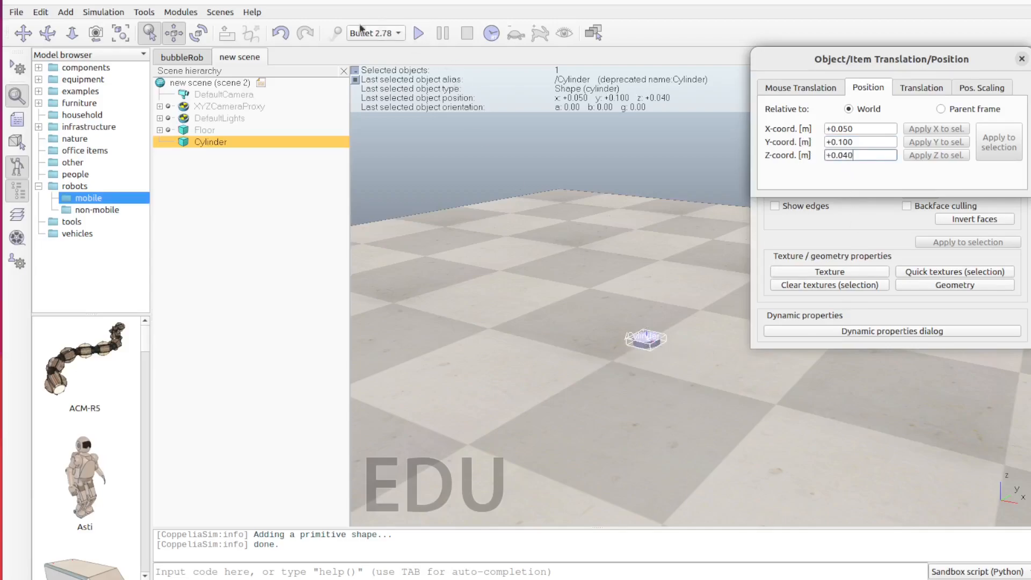
# Set the cylinder's Alpha orientation to 90 degrees relative to the world so it stands upright like a wheel.
pyautogui.click(199, 33)
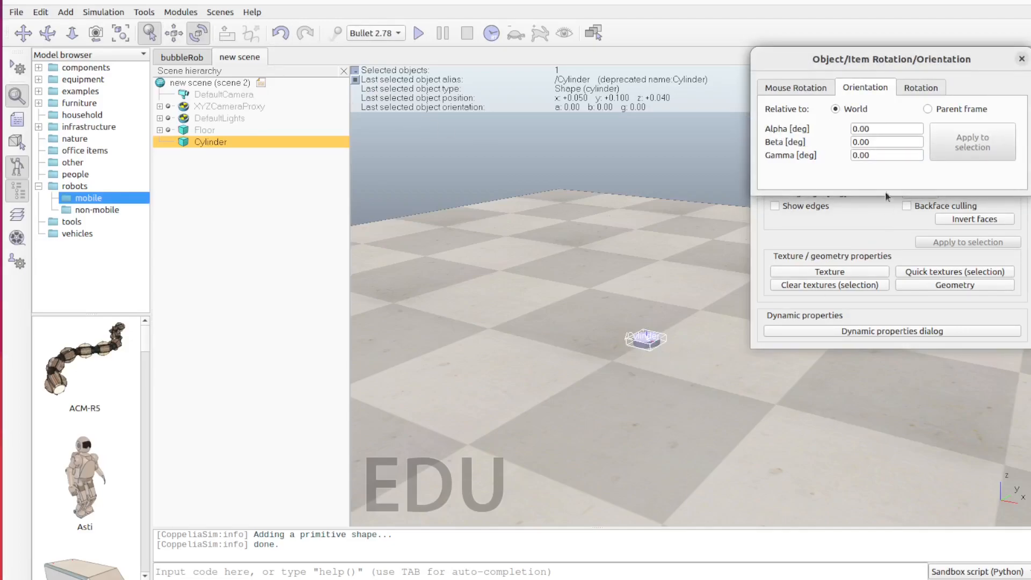
pyautogui.moveTo(880, 130); pyautogui.dragTo(796, 135)
pyautogui.write('90')
pyautogui.press('Return')
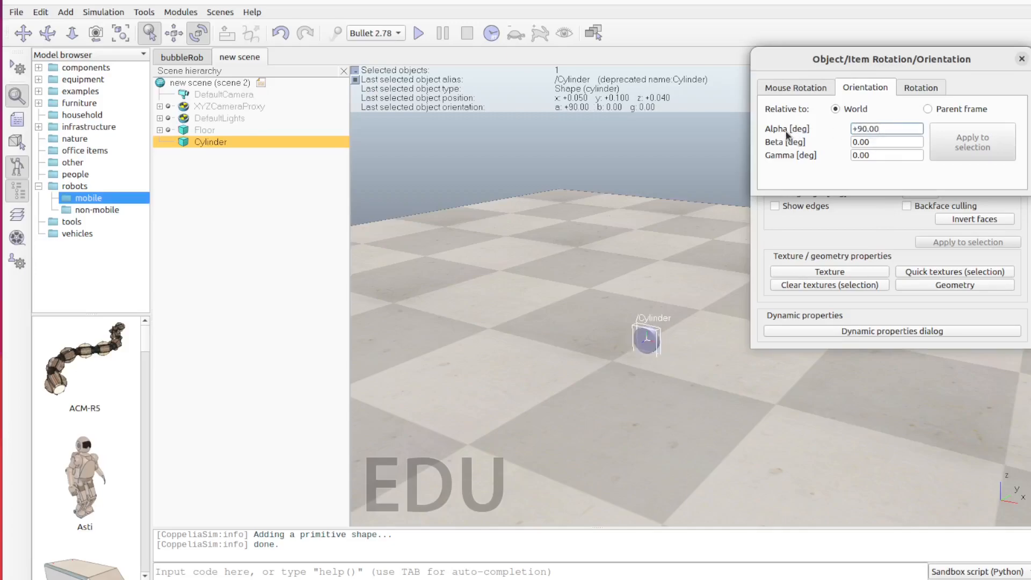
pyautogui.click(659, 373)
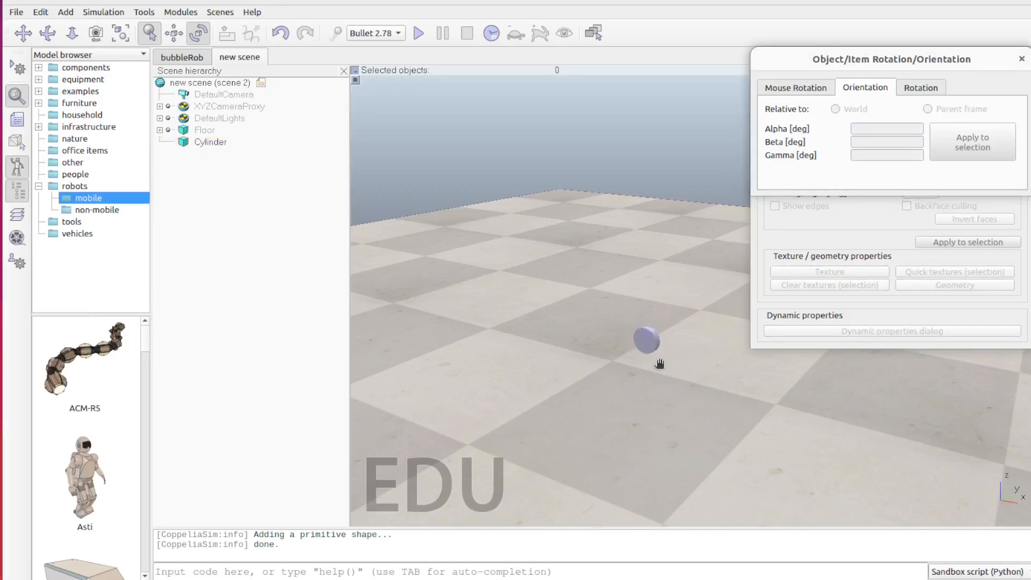
# Duplicate the upright cylinder by copying it and pasting the copy into the same scene.
pyautogui.click(647, 339)
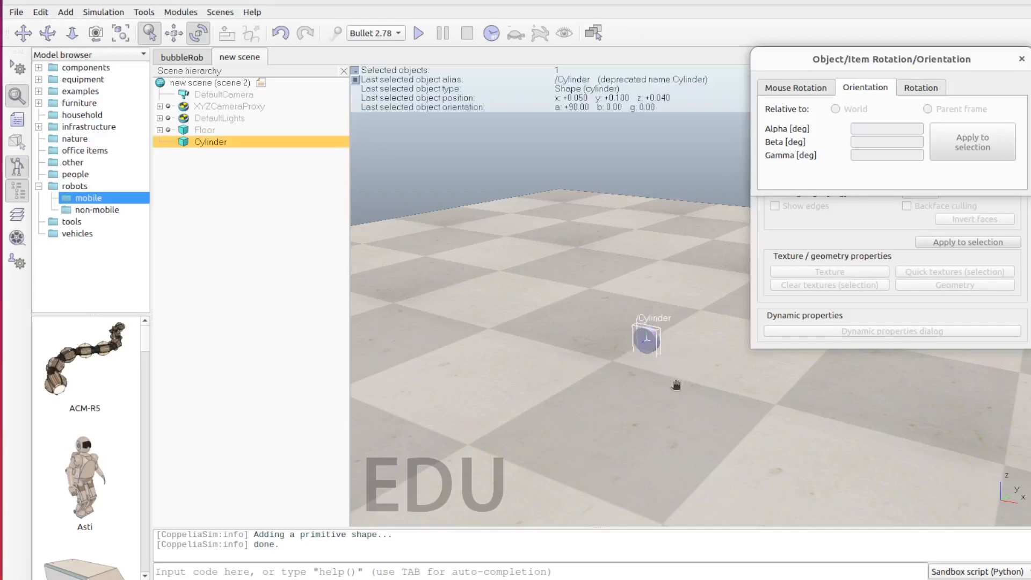
pyautogui.rightClick(217, 142)
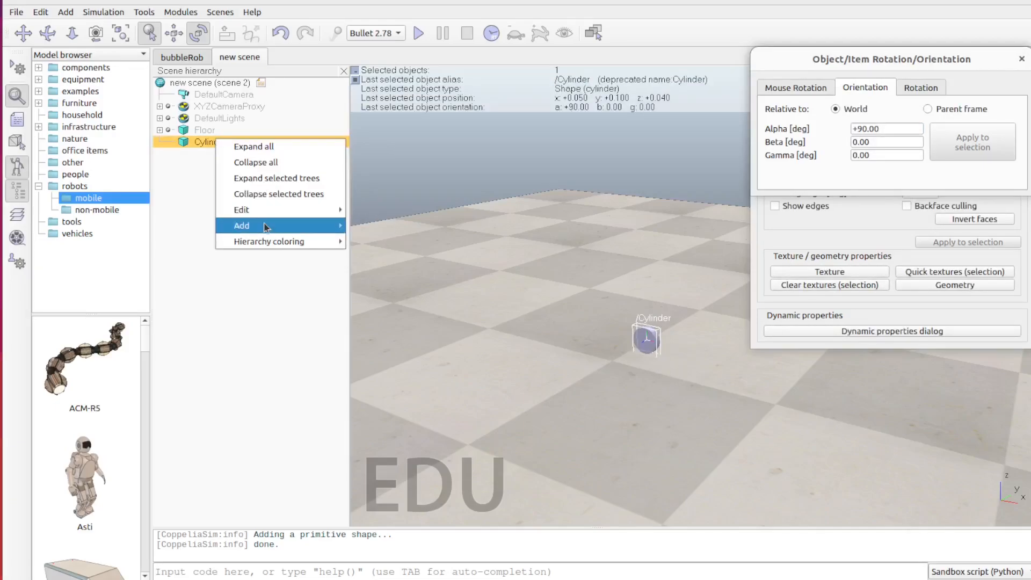
pyautogui.moveTo(263, 211)
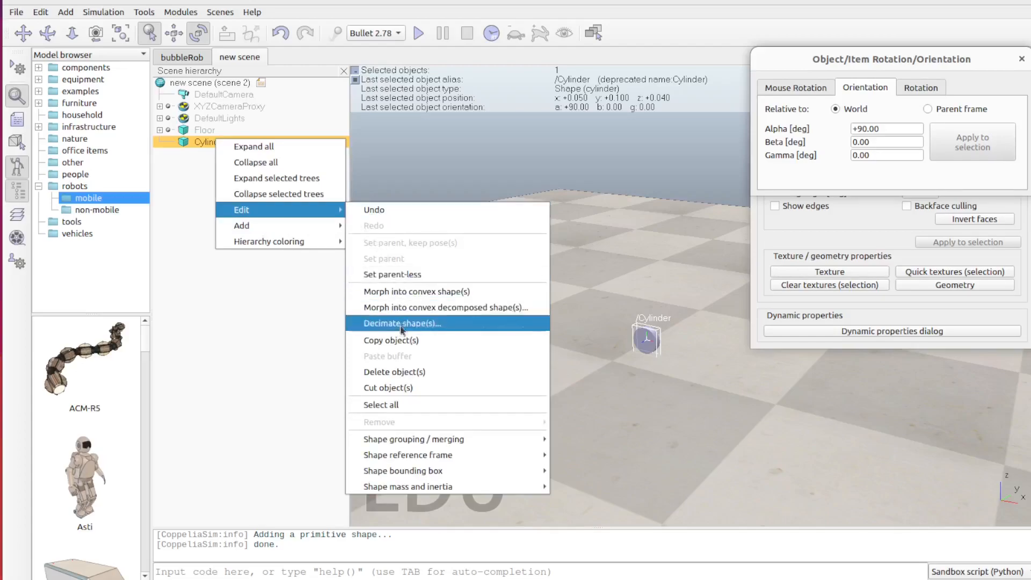
pyautogui.click(398, 340)
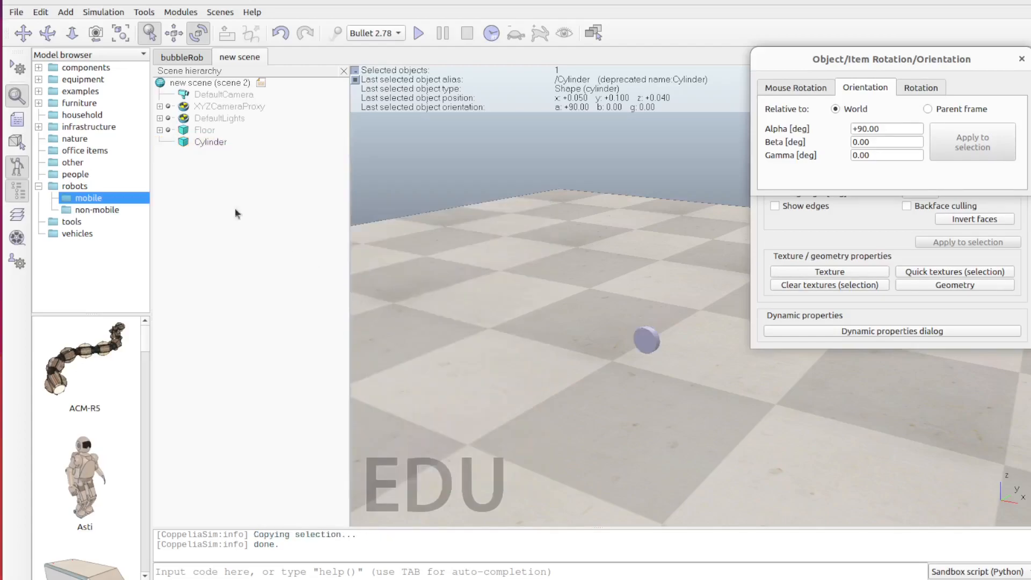
pyautogui.click(212, 137)
pyautogui.rightClick(212, 137)
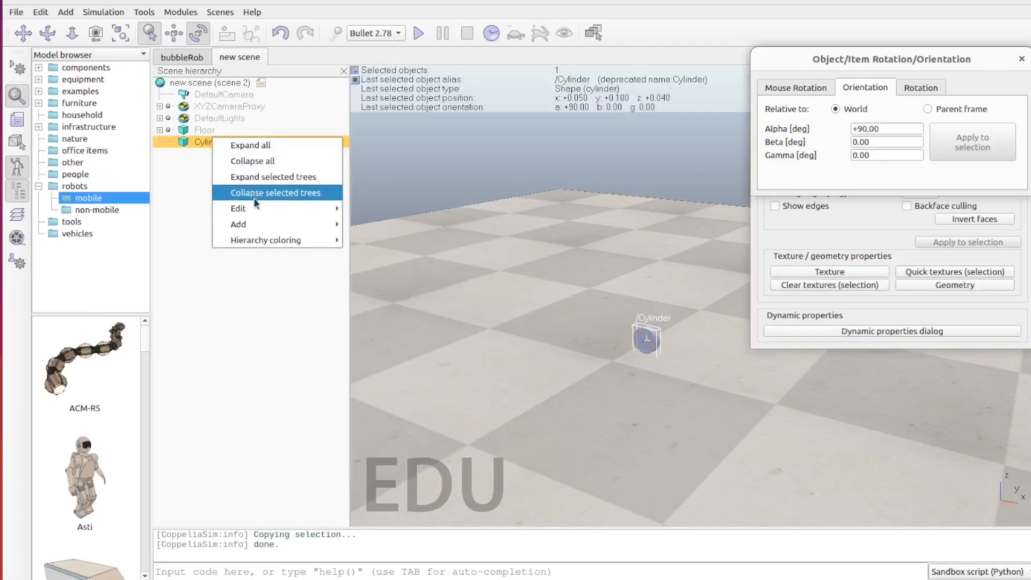
pyautogui.moveTo(257, 208)
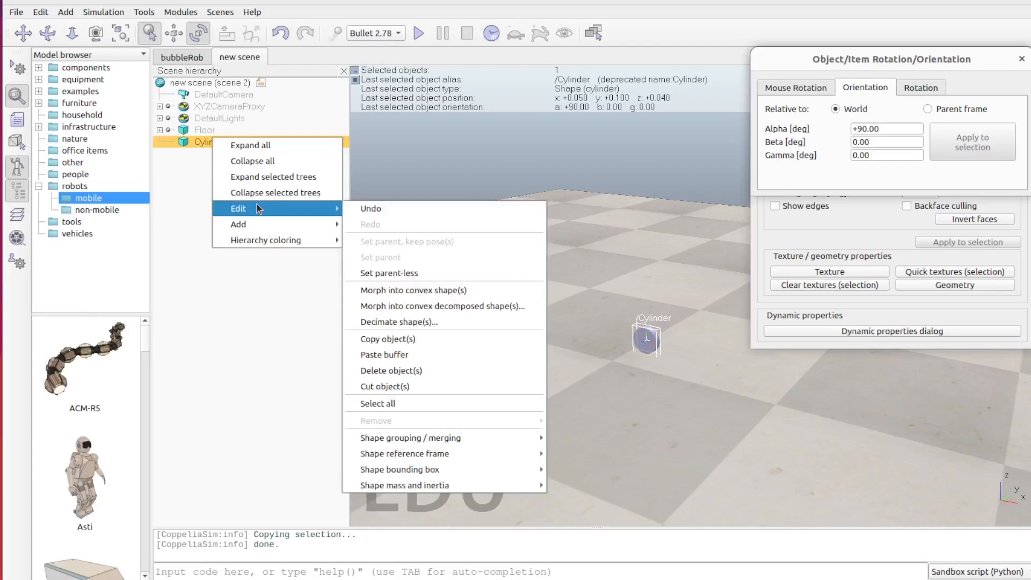
pyautogui.click(406, 355)
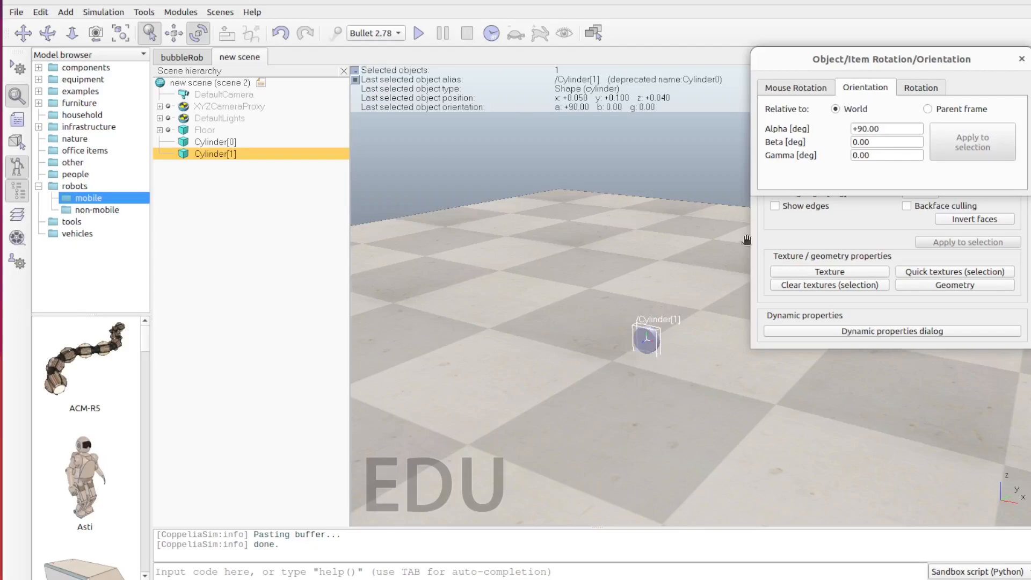
# Set the pasted cylinder's world Y-coordinate to -0.1 m to place it opposite the original.
pyautogui.click(173, 33)
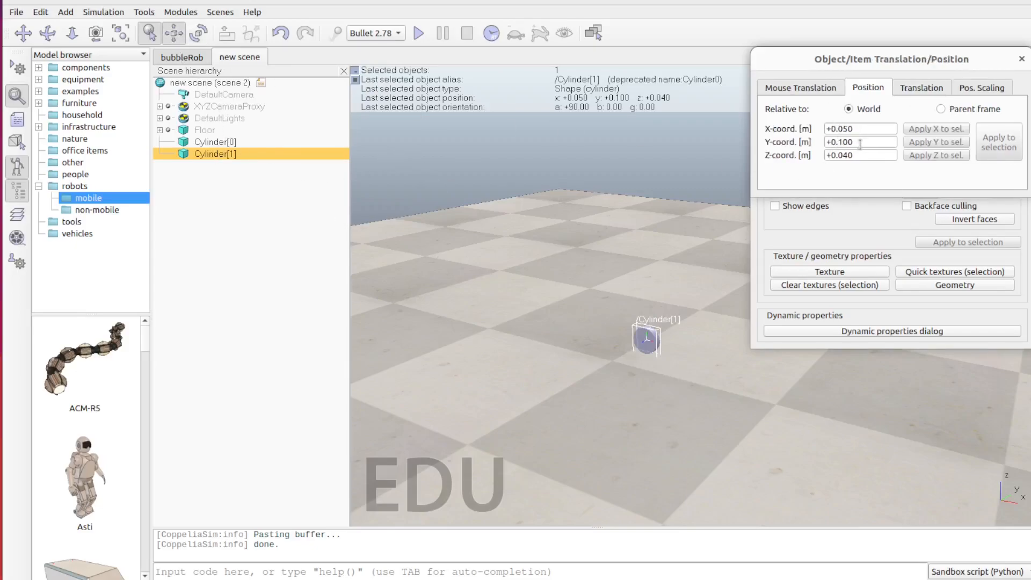
pyautogui.click(831, 142)
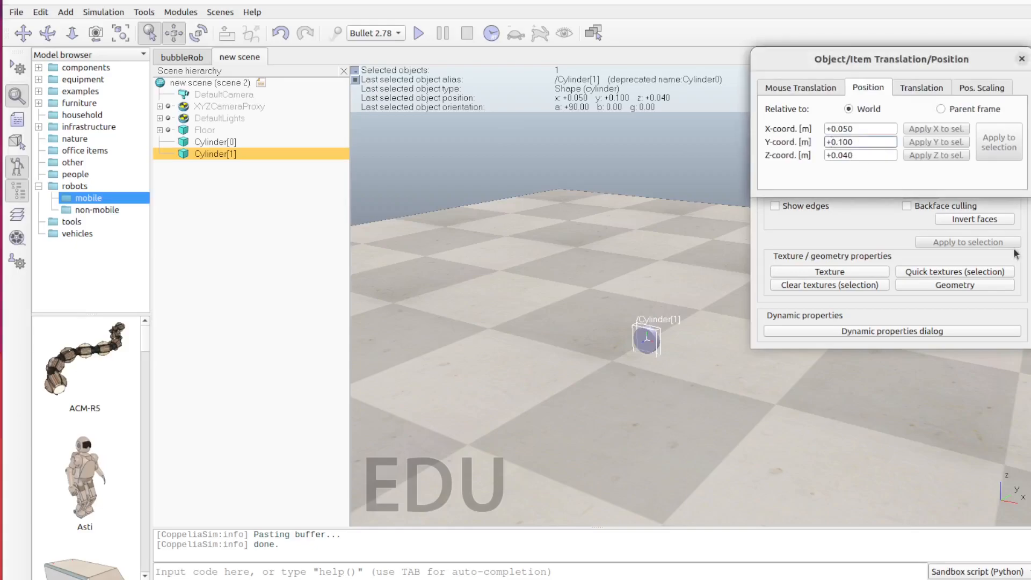
pyautogui.press('BackSpace')
pyautogui.write('1')
pyautogui.press('BackSpace')
pyautogui.write('-')
pyautogui.press('Return')
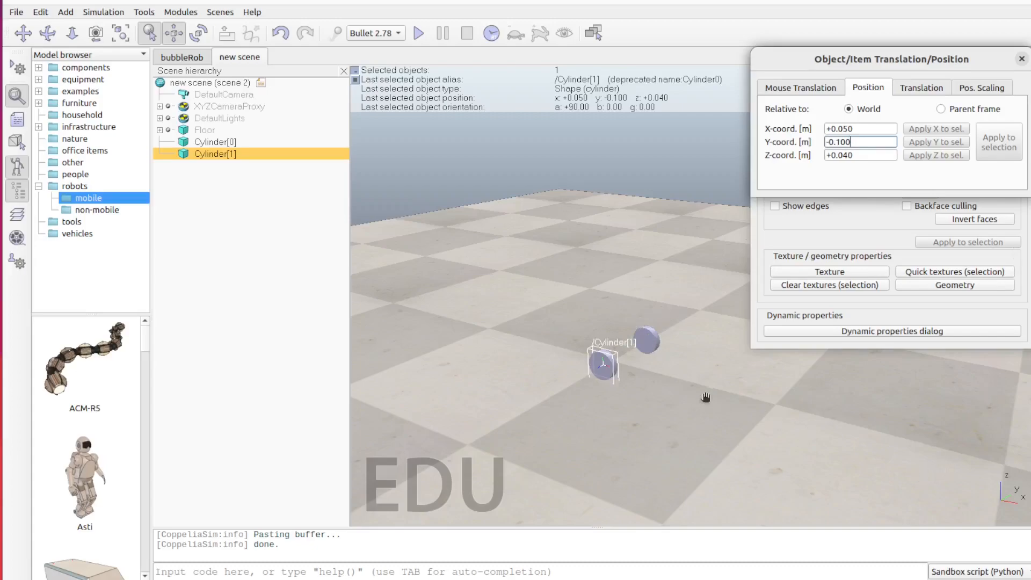
# Rename the first cylinder, the one at Y 0.1 m, as leftWheel in the scene hierarchy.
pyautogui.click(647, 379)
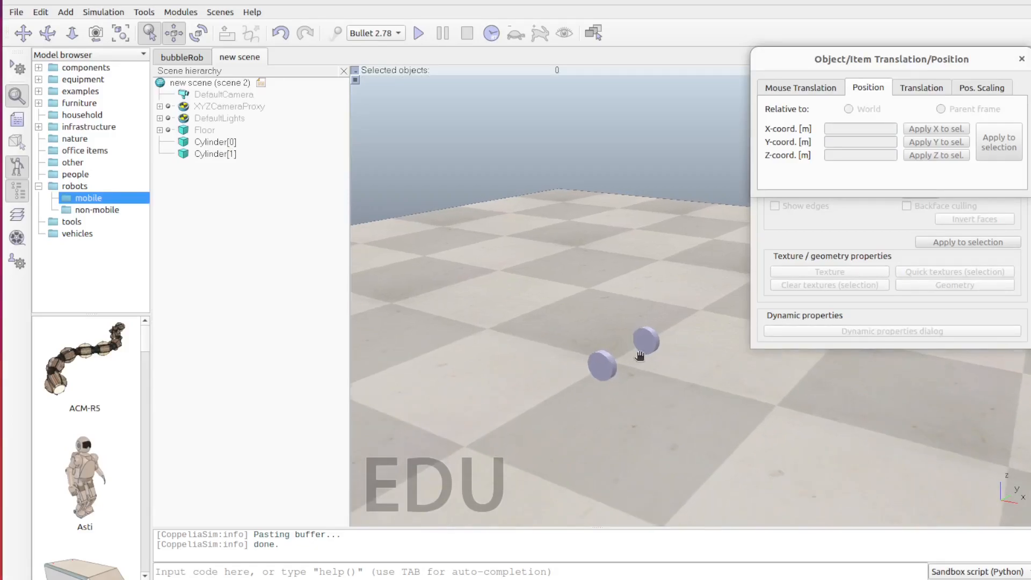
pyautogui.scroll(2, 640, 356)
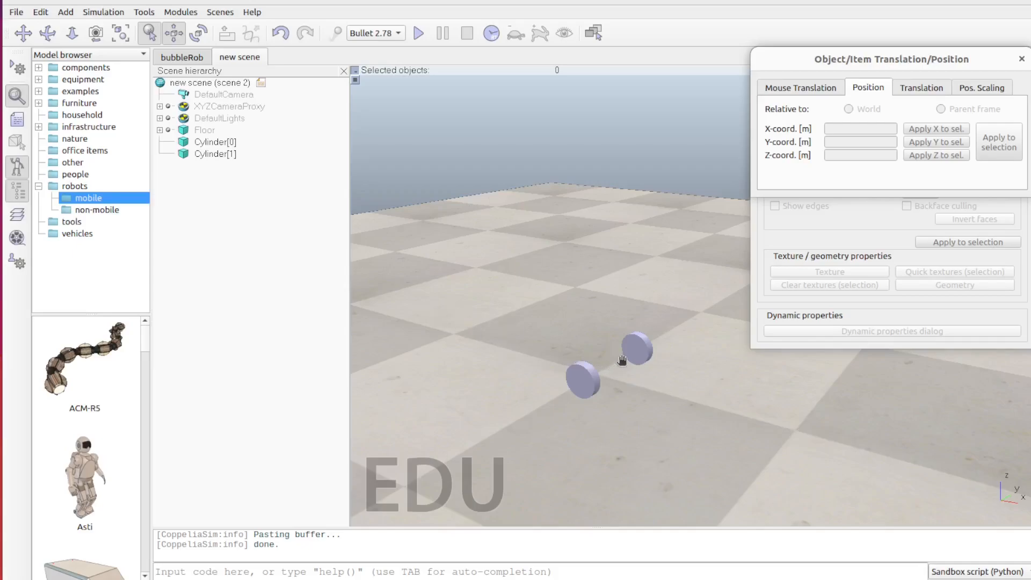
pyautogui.click(214, 143)
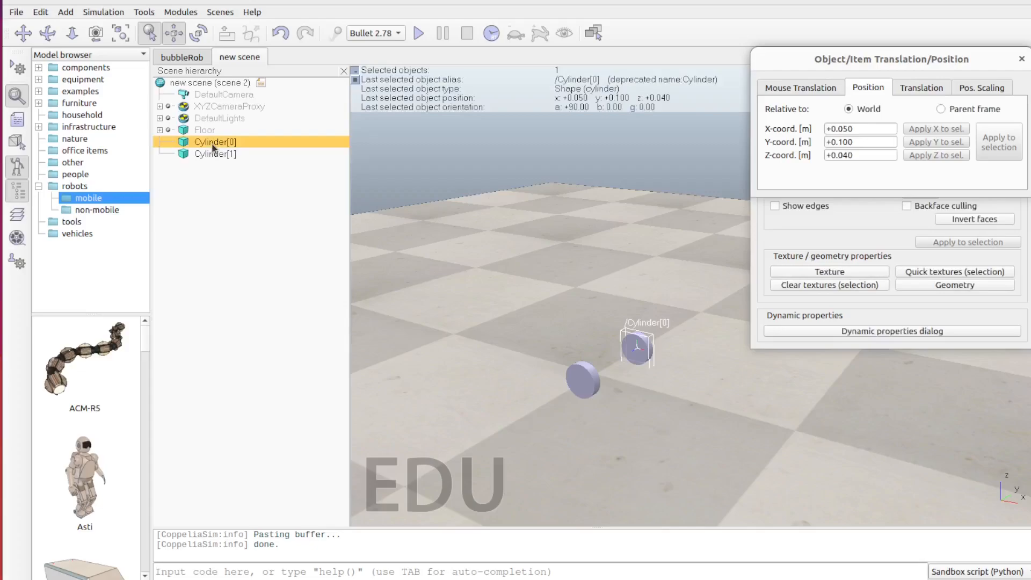
pyautogui.doubleClick(214, 143)
pyautogui.press('BackSpace')
pyautogui.press('BackSpace')
pyautogui.press('BackSpace')
pyautogui.press('BackSpace')
pyautogui.press('BackSpace')
pyautogui.press('BackSpace')
pyautogui.press('BackSpace')
pyautogui.press('BackSpace')
pyautogui.press('BackSpace')
pyautogui.press('BackSpace')
pyautogui.press('BackSpace')
pyautogui.write('leftWheel')
pyautogui.press('Return')
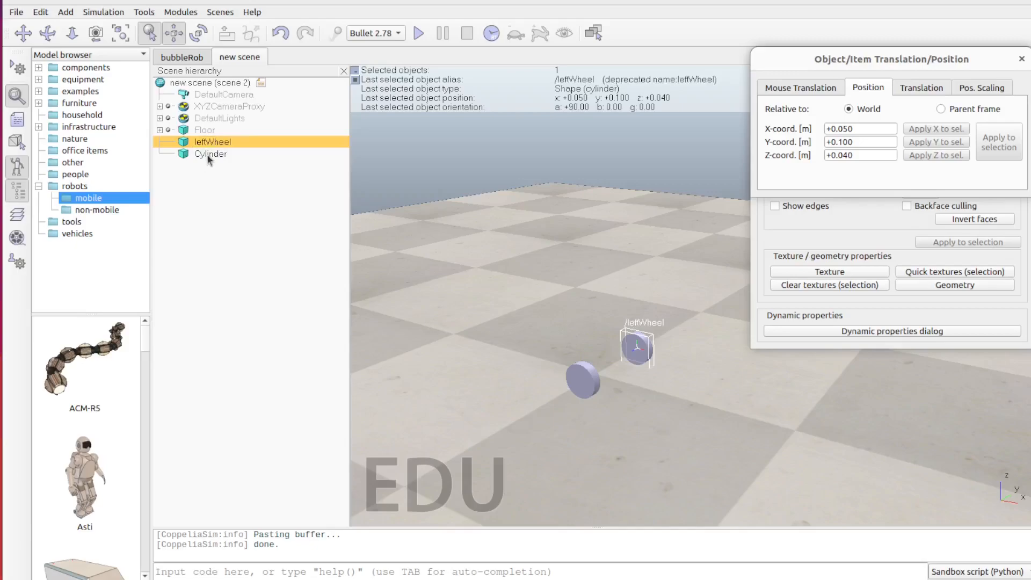
# Rename the remaining cylinder as rightWheel in the scene hierarchy.
pyautogui.doubleClick(208, 154)
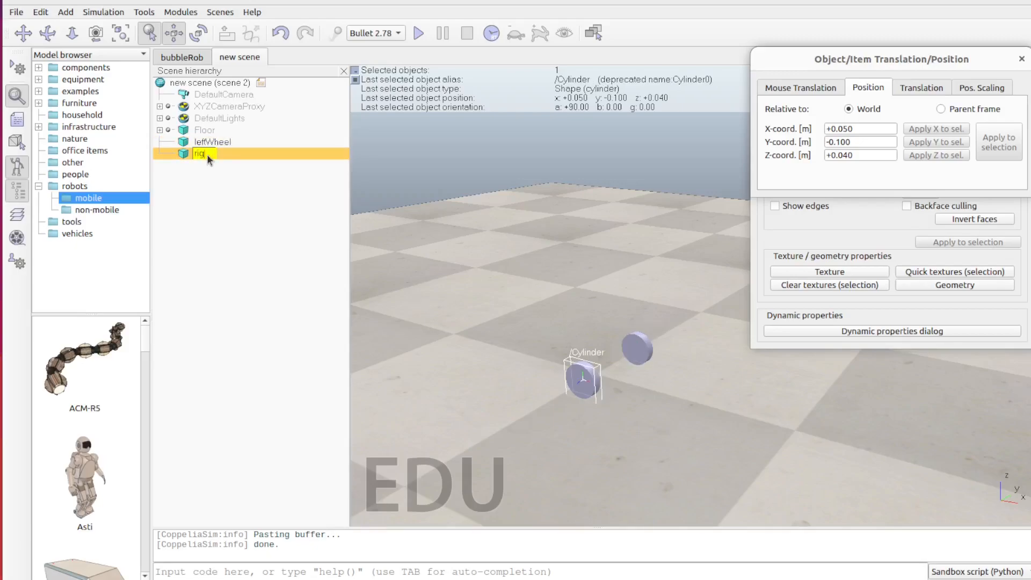
pyautogui.write('rightWheel')
pyautogui.press('Return')
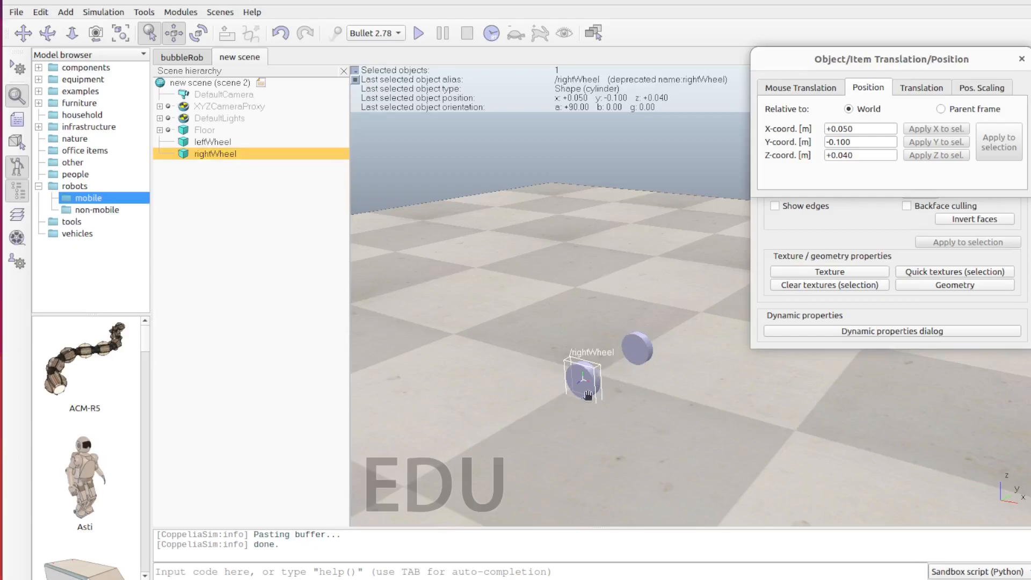
# Add a revolute joint and move it to the world position of rightWheel.
pyautogui.click(65, 12)
pyautogui.moveTo(84, 27)
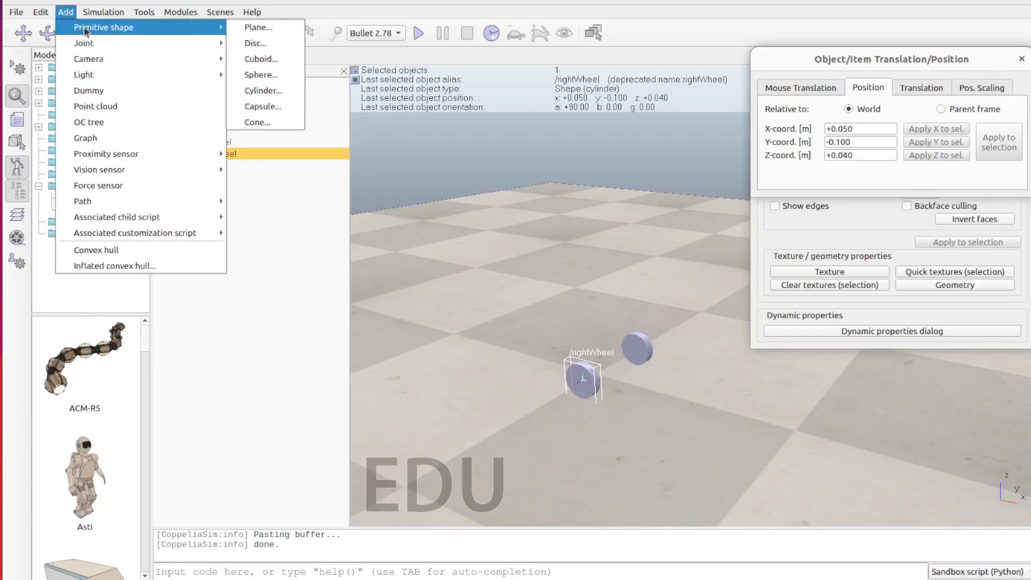
pyautogui.moveTo(92, 46)
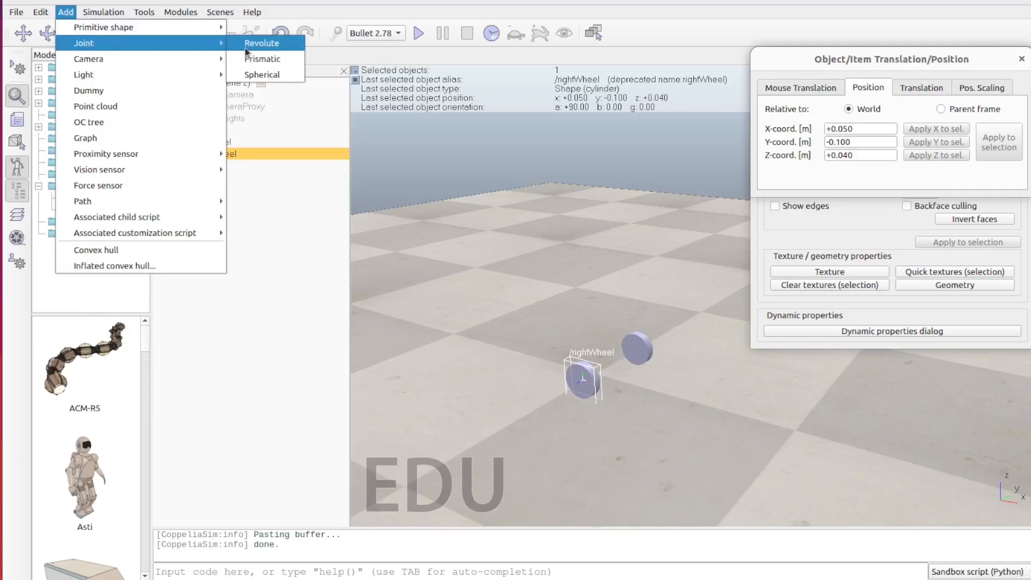
pyautogui.click(275, 45)
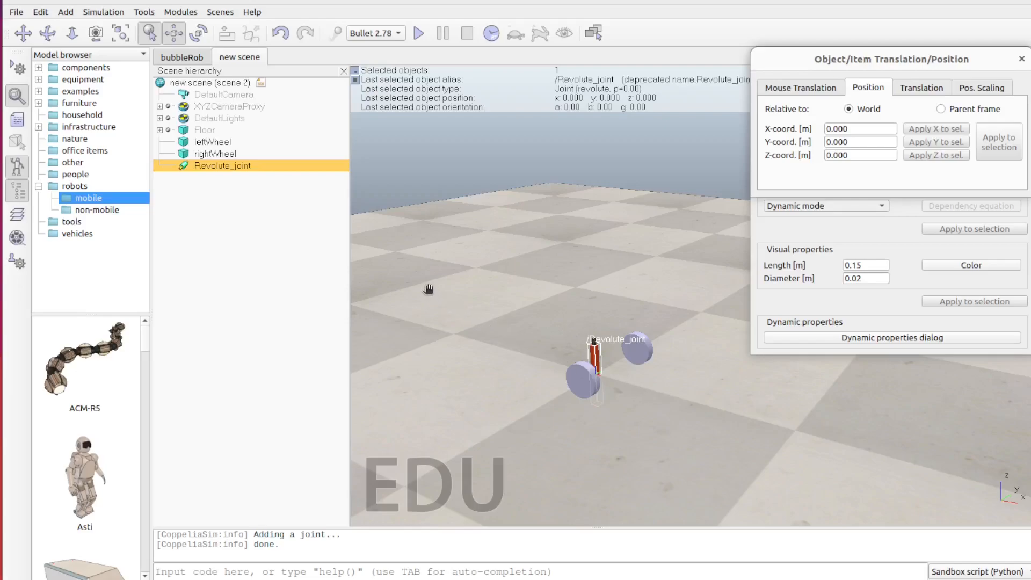
pyautogui.keyDown('ctrl'); pyautogui.click(214, 154); pyautogui.keyUp('ctrl')
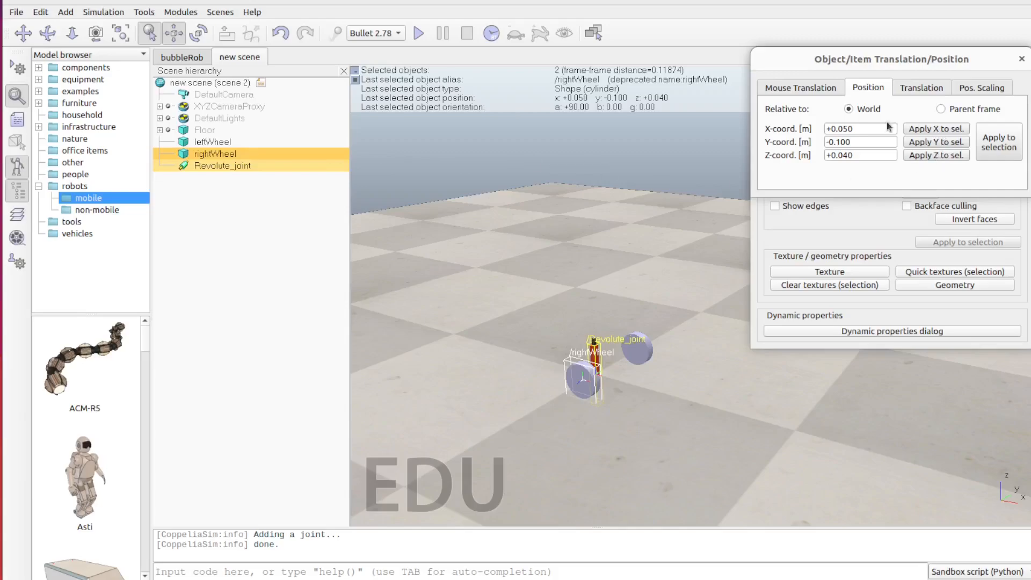
pyautogui.click(997, 152)
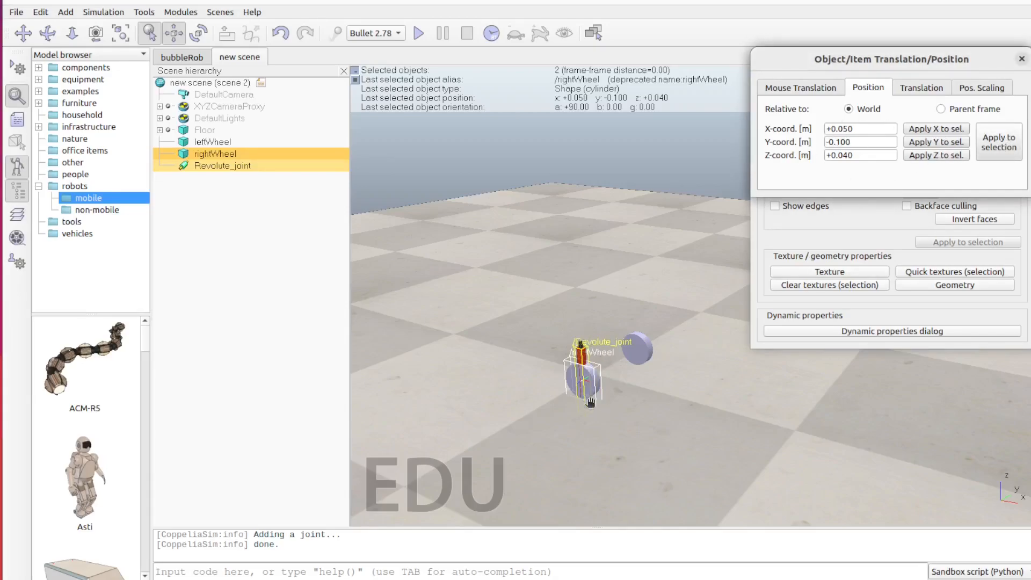
# Apply rightWheel's world orientation to the revolute joint so it aligns with the wheel's axis.
pyautogui.click(198, 33)
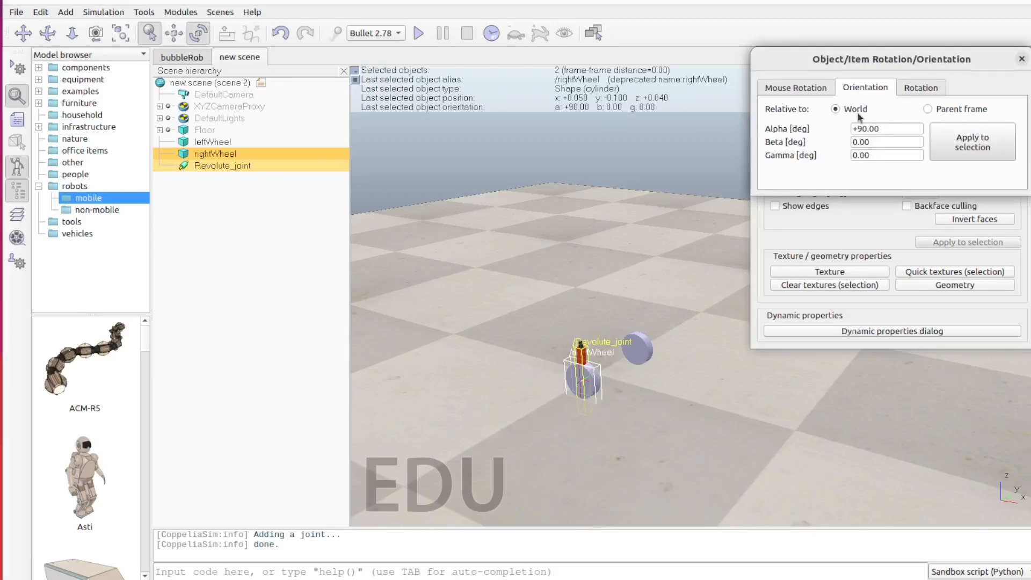
pyautogui.click(978, 149)
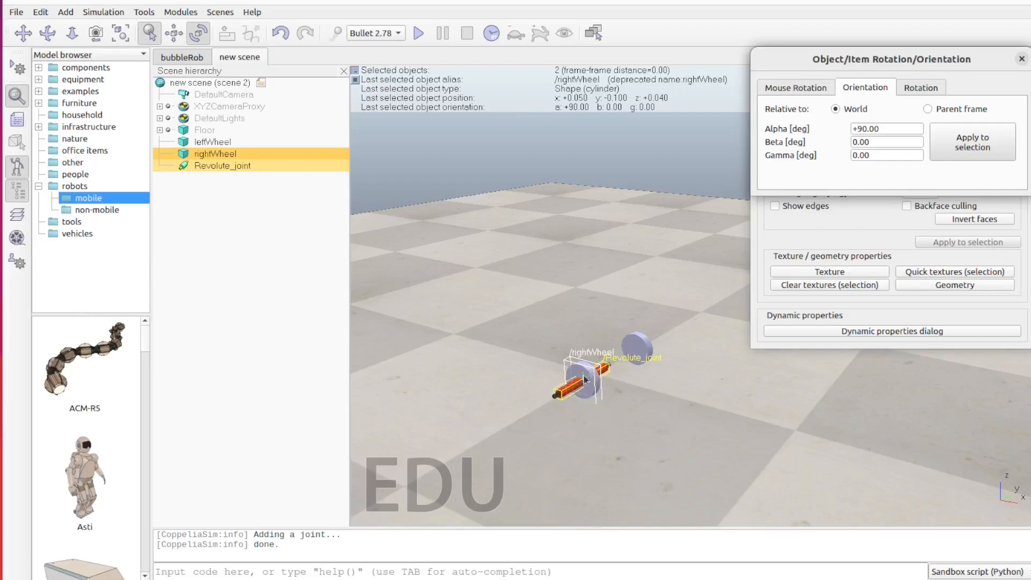
pyautogui.click(561, 307)
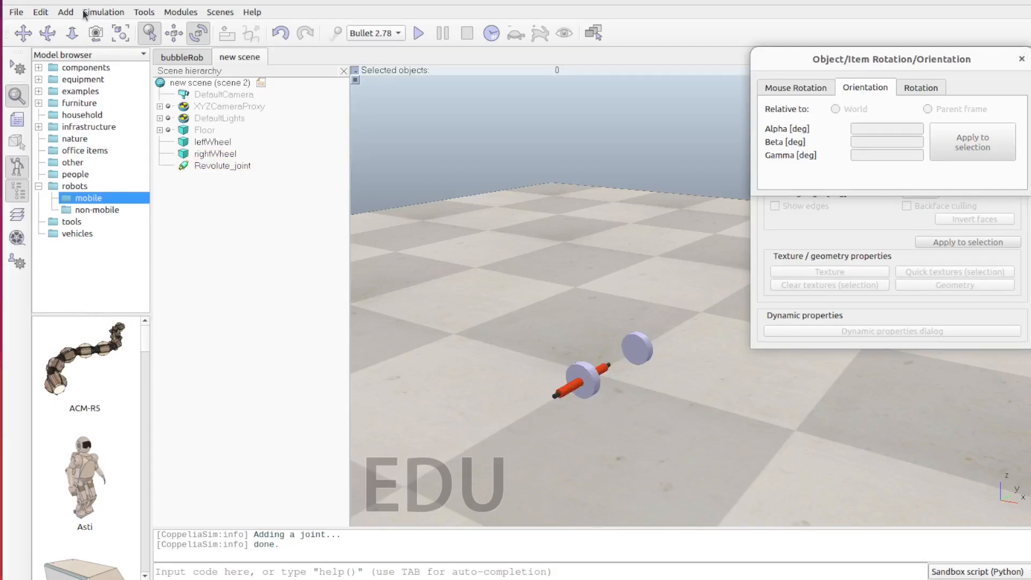
# Add a second revolute joint and give it the same world orientation as leftWheel.
pyautogui.click(67, 13)
pyautogui.moveTo(106, 47)
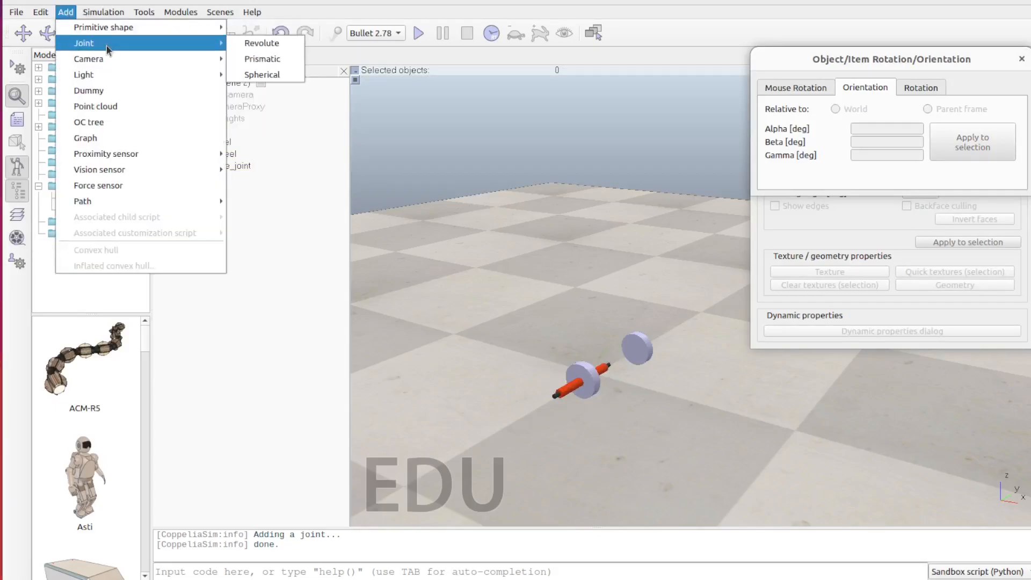
pyautogui.click(261, 42)
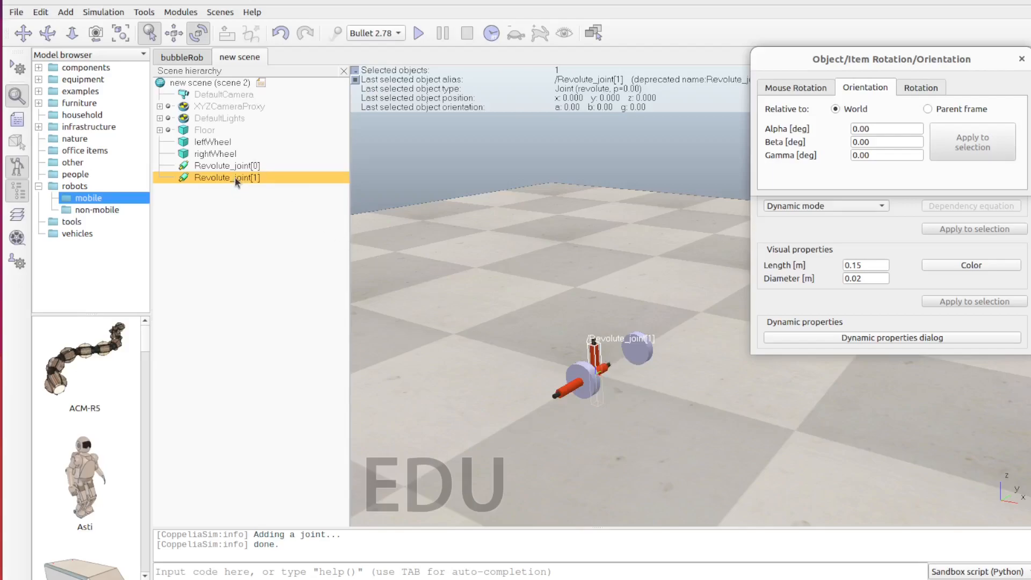
pyautogui.keyDown('ctrl'); pyautogui.click(214, 143); pyautogui.keyUp('ctrl')
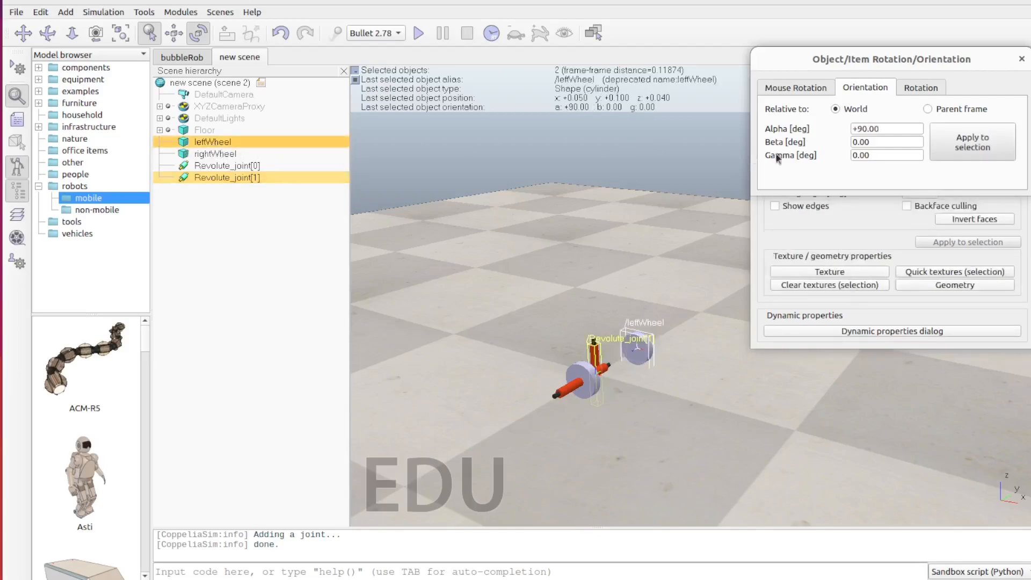
pyautogui.click(969, 146)
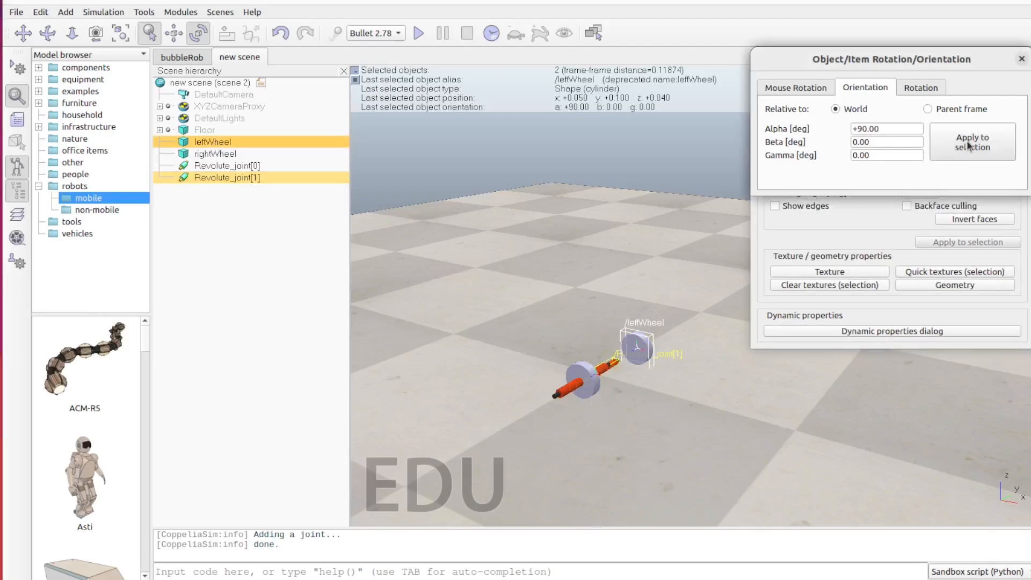
# Move the second revolute joint to the world position of leftWheel.
pyautogui.click(173, 33)
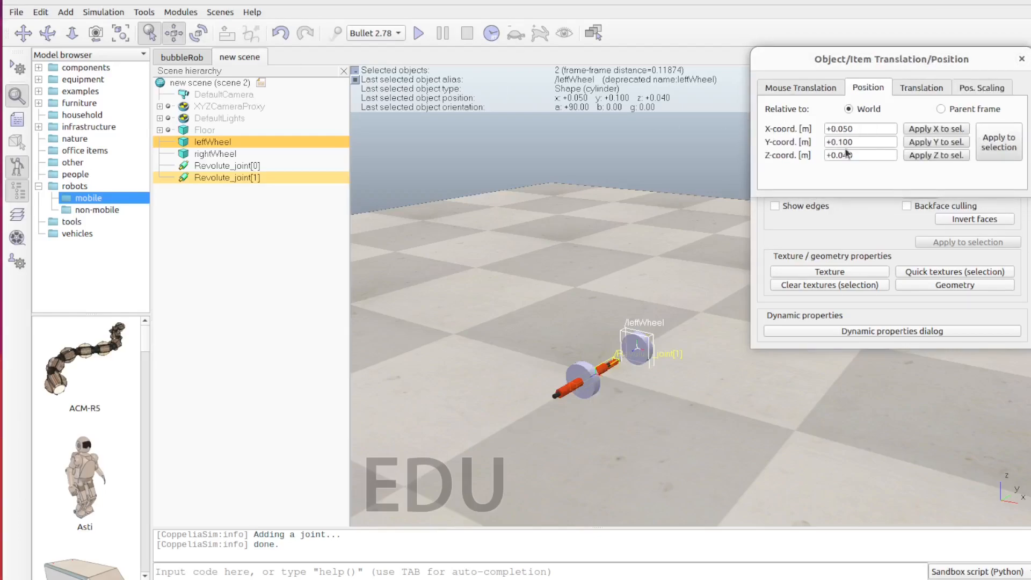
pyautogui.click(990, 143)
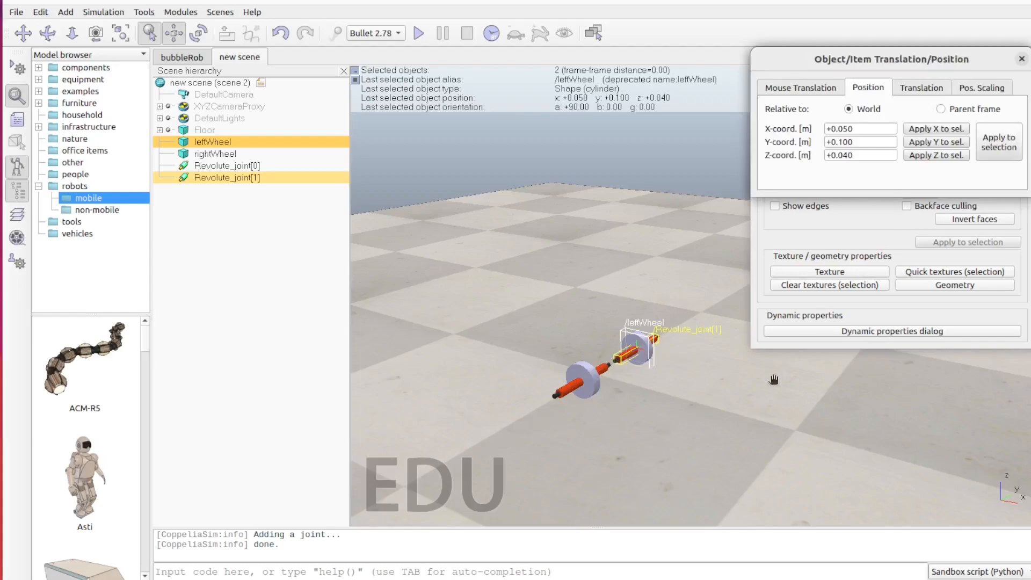
pyautogui.click(665, 411)
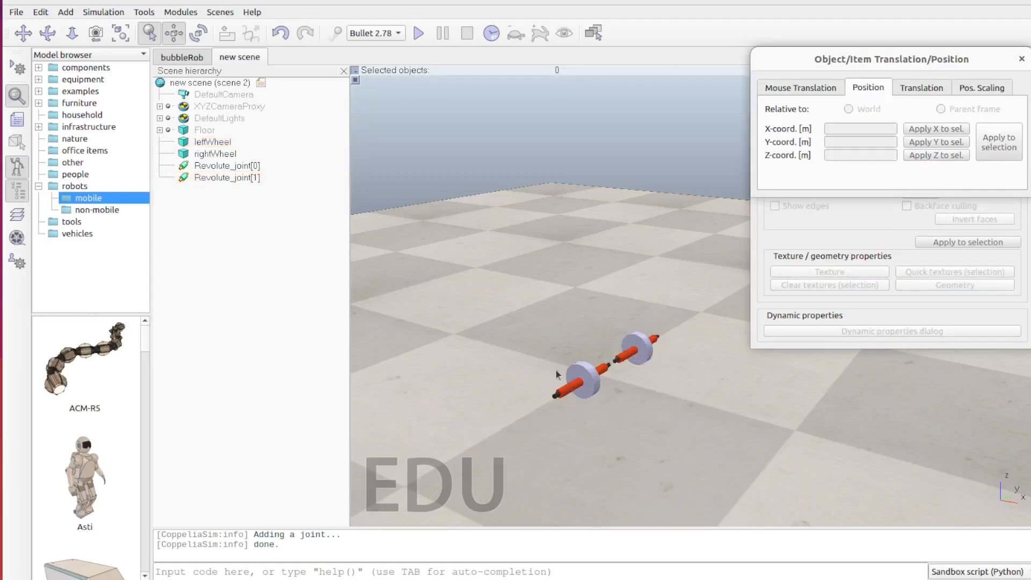
# Rename the revolute joint at the right wheel as rightMotor.
pyautogui.click(240, 167)
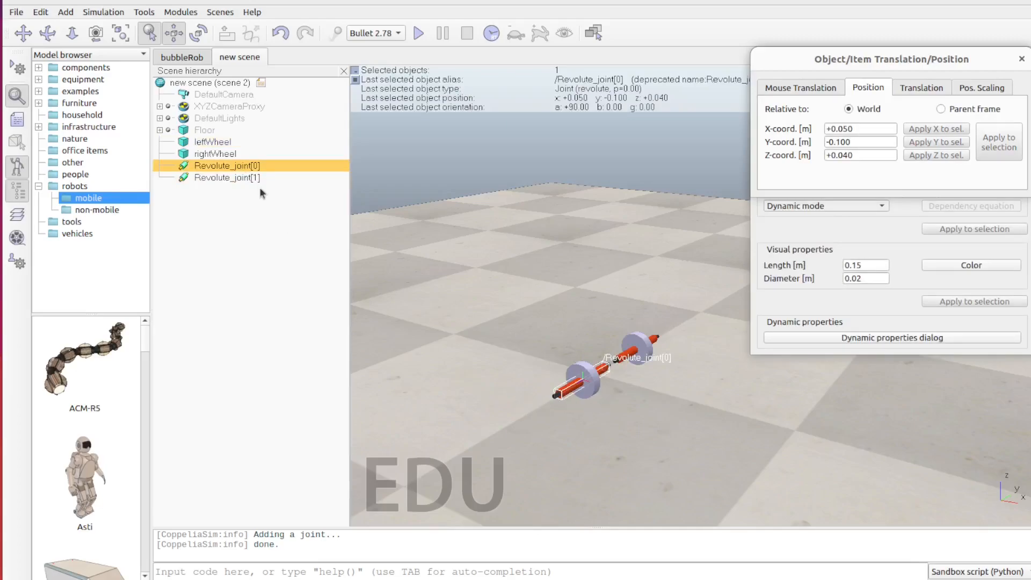
pyautogui.doubleClick(234, 166)
pyautogui.press('BackSpace')
pyautogui.press('BackSpace')
pyautogui.press('BackSpace')
pyautogui.press('BackSpace')
pyautogui.press('BackSpace')
pyautogui.press('BackSpace')
pyautogui.press('BackSpace')
pyautogui.press('BackSpace')
pyautogui.press('BackSpace')
pyautogui.press('BackSpace')
pyautogui.press('BackSpace')
pyautogui.press('BackSpace')
pyautogui.press('BackSpace')
pyautogui.write('rightMotor')
pyautogui.press('Return')
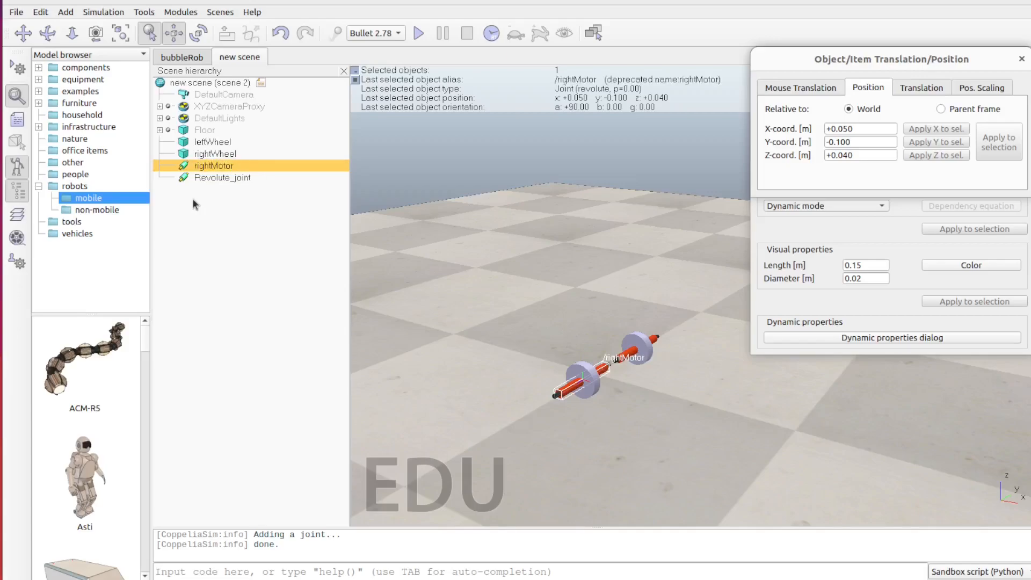
# Rename the revolute joint at the left wheel as leftMotor.
pyautogui.click(231, 178)
pyautogui.doubleClick(231, 179)
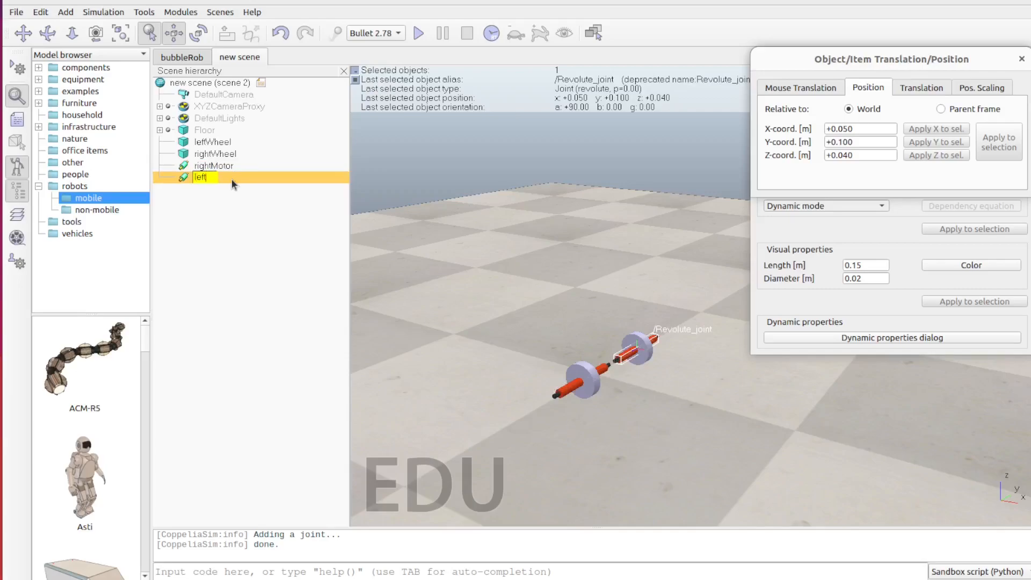
pyautogui.write('leftMotor')
pyautogui.press('Return')
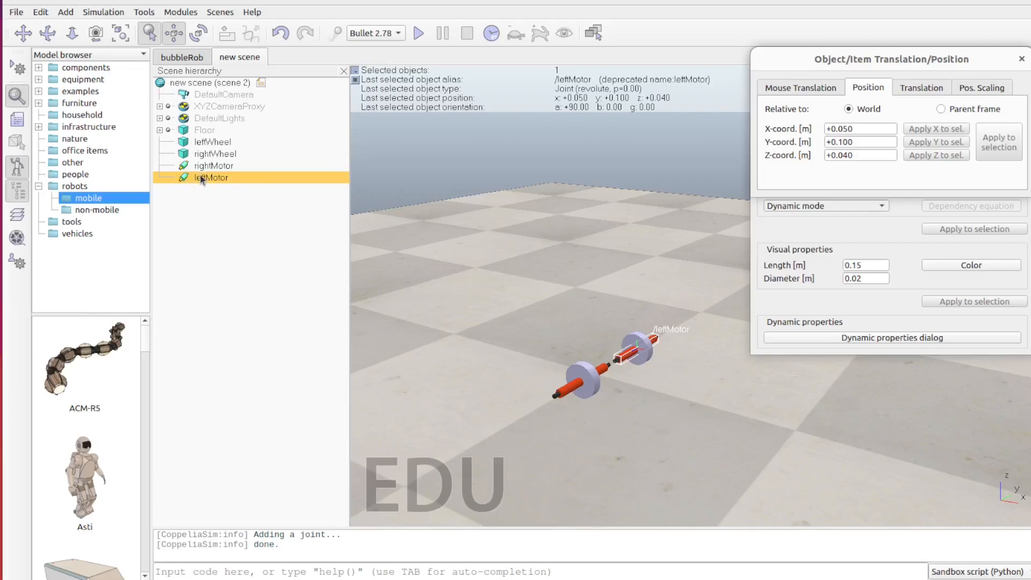
# Make rightWheel a child of rightMotor and leftWheel a child of leftMotor in the scene hierarchy.
pyautogui.click(196, 156)
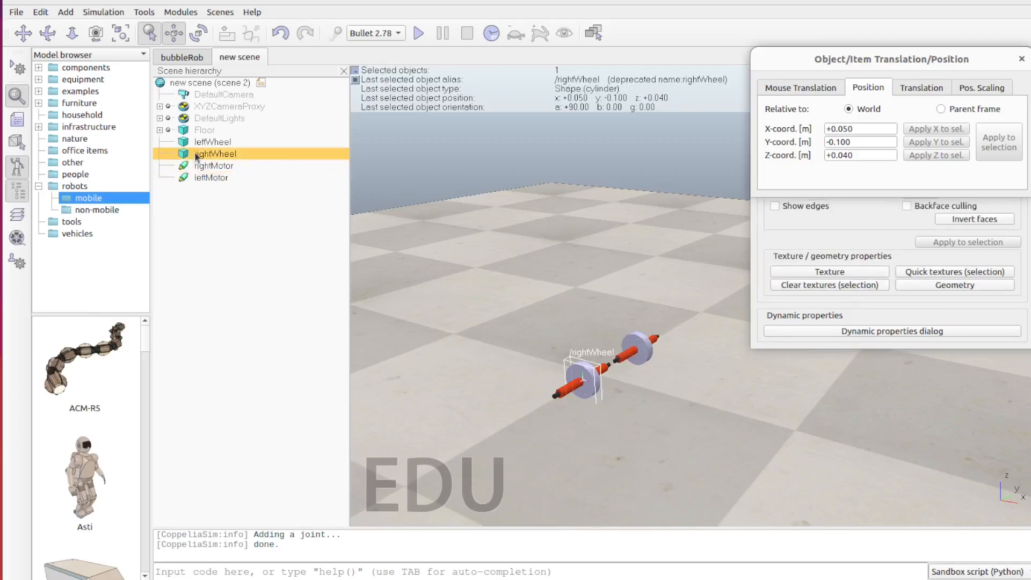
pyautogui.click(201, 178)
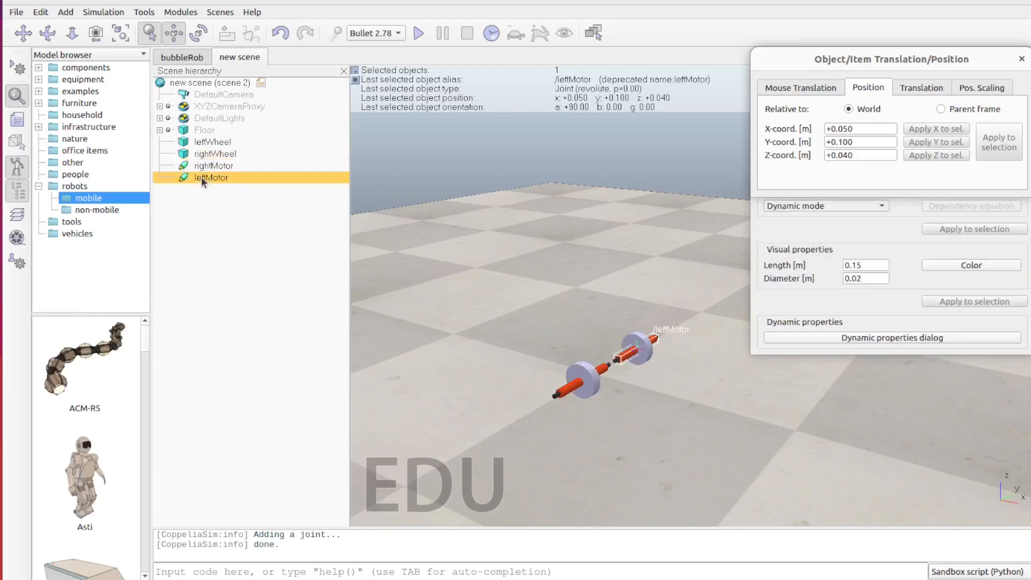
pyautogui.moveTo(203, 146)
pyautogui.mouseDown()
pyautogui.moveTo(215, 175)
pyautogui.moveTo(205, 146)
pyautogui.moveTo(215, 161)
pyautogui.mouseUp()
pyautogui.click(260, 245)
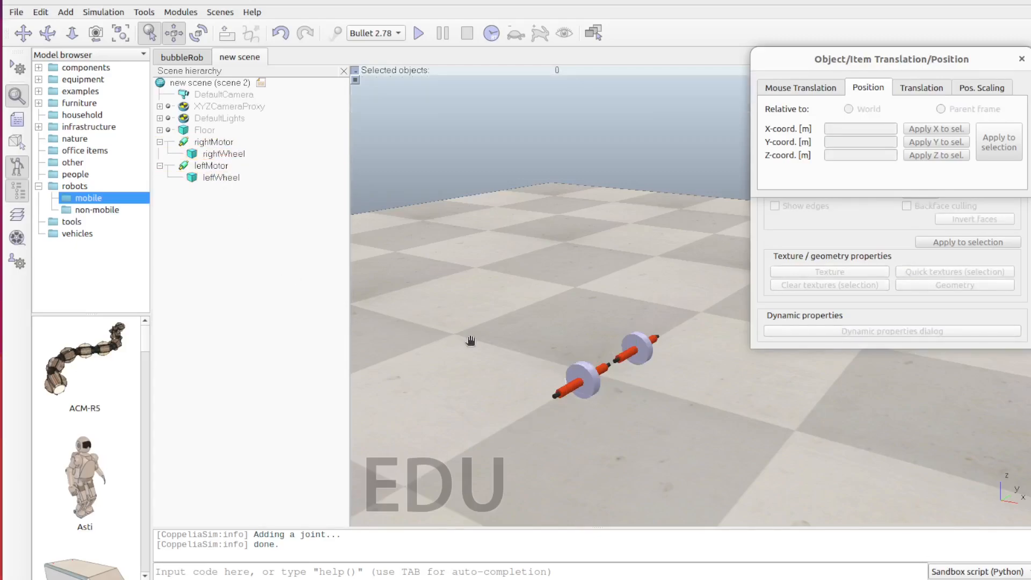
# Copy both motors with their wheels and paste them into the bubbleRob scene.
pyautogui.click(214, 143)
pyautogui.keyDown('ctrl'); pyautogui.click(218, 154); pyautogui.keyUp('ctrl')
pyautogui.keyDown('ctrl'); pyautogui.click(221, 166); pyautogui.keyUp('ctrl')
pyautogui.keyDown('ctrl'); pyautogui.click(221, 178); pyautogui.keyUp('ctrl')
pyautogui.hotkey('ctrl', 'c')
pyautogui.click(196, 62)
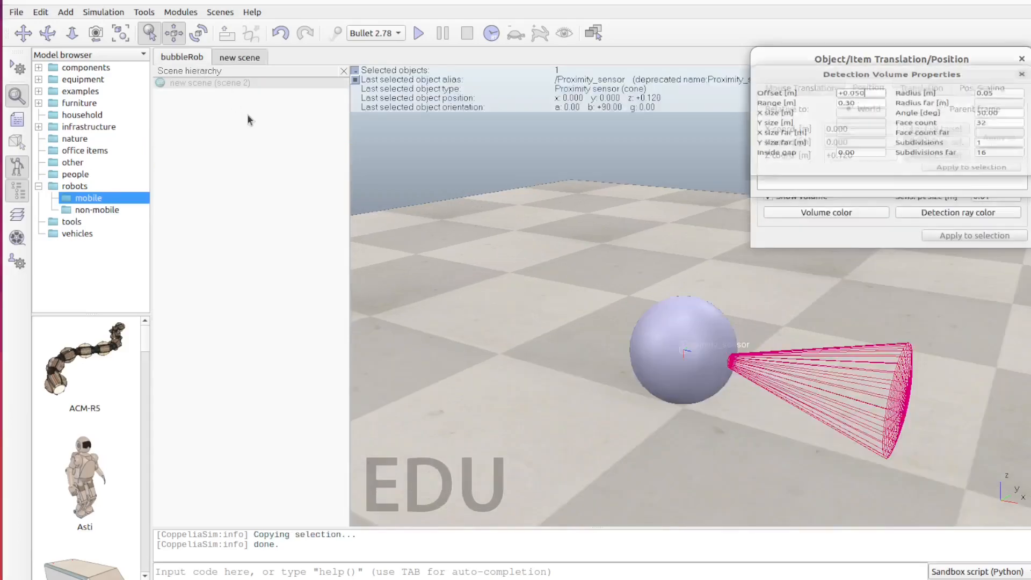
pyautogui.hotkey('ctrl', 'v')
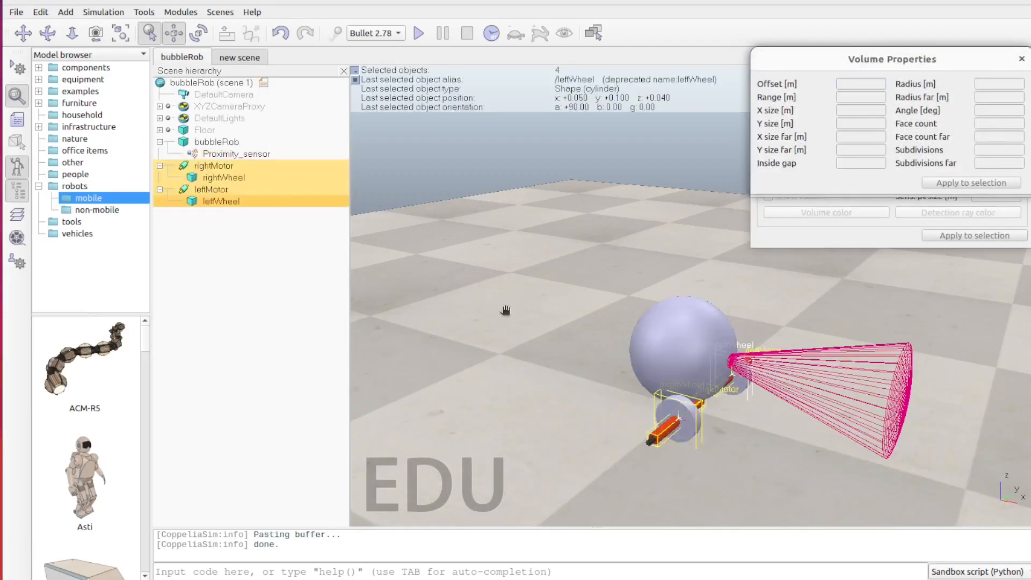
pyautogui.click(746, 495)
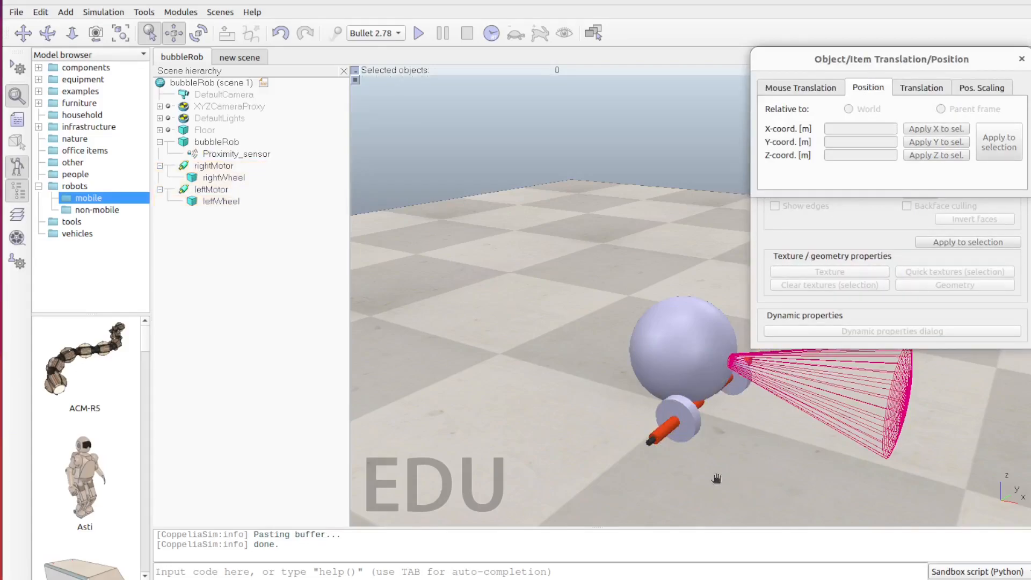
# Make rightMotor and leftMotor children of the bubbleRob body in the scene hierarchy.
pyautogui.click(198, 165)
pyautogui.click(235, 215)
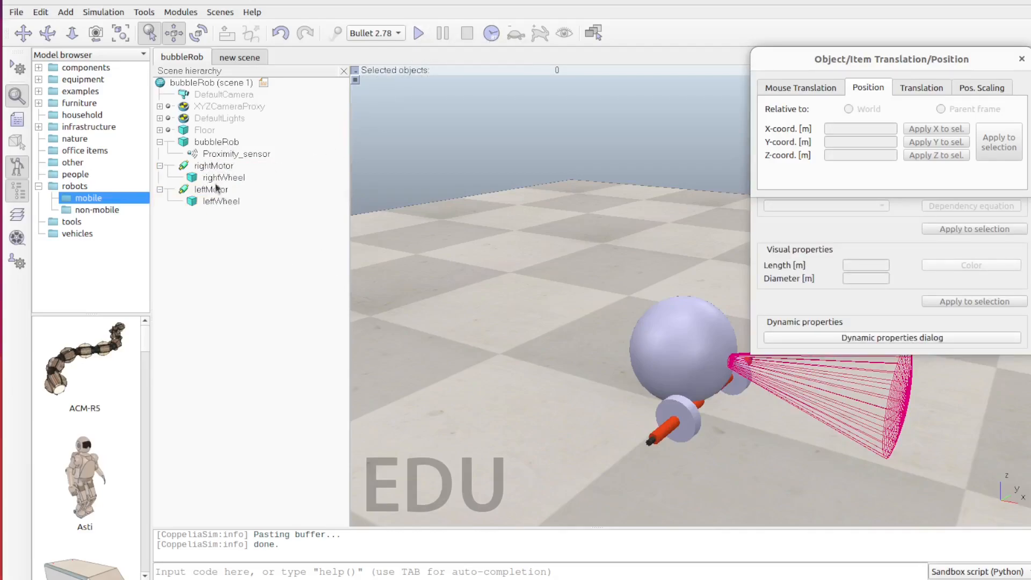
pyautogui.click(204, 166)
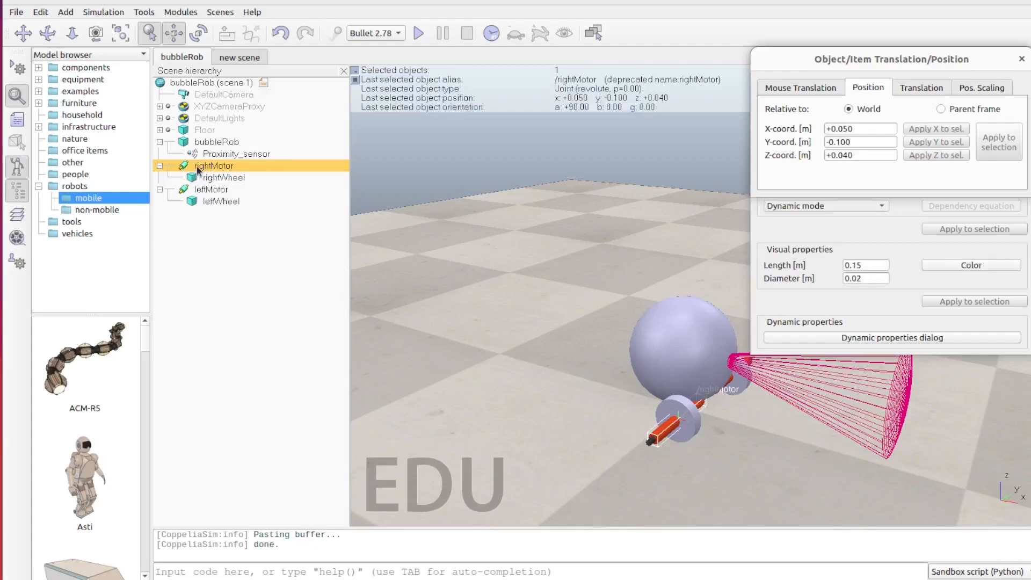
pyautogui.moveTo(197, 167); pyautogui.dragTo(220, 144)
pyautogui.moveTo(210, 189); pyautogui.dragTo(228, 146)
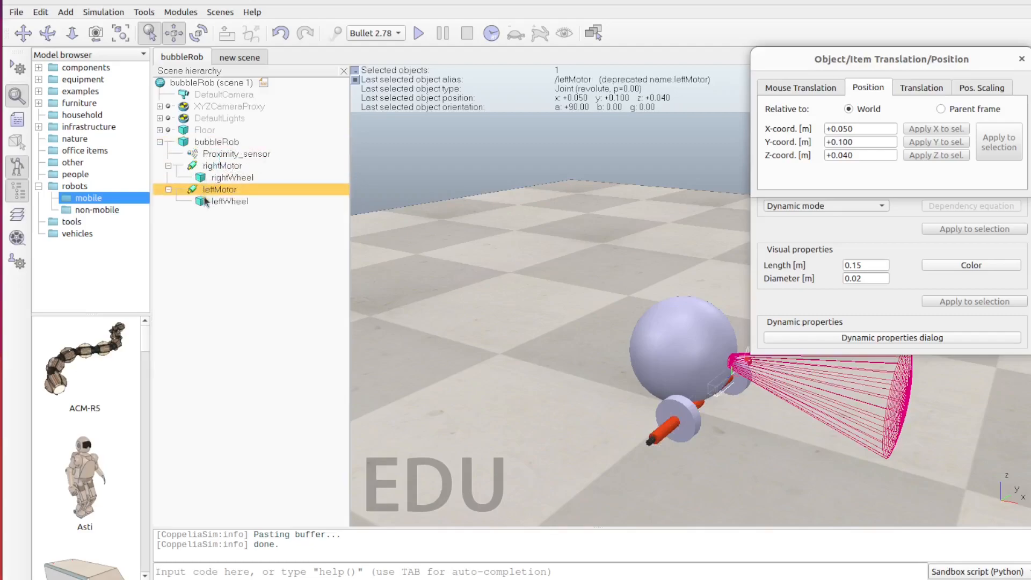
pyautogui.click(203, 141)
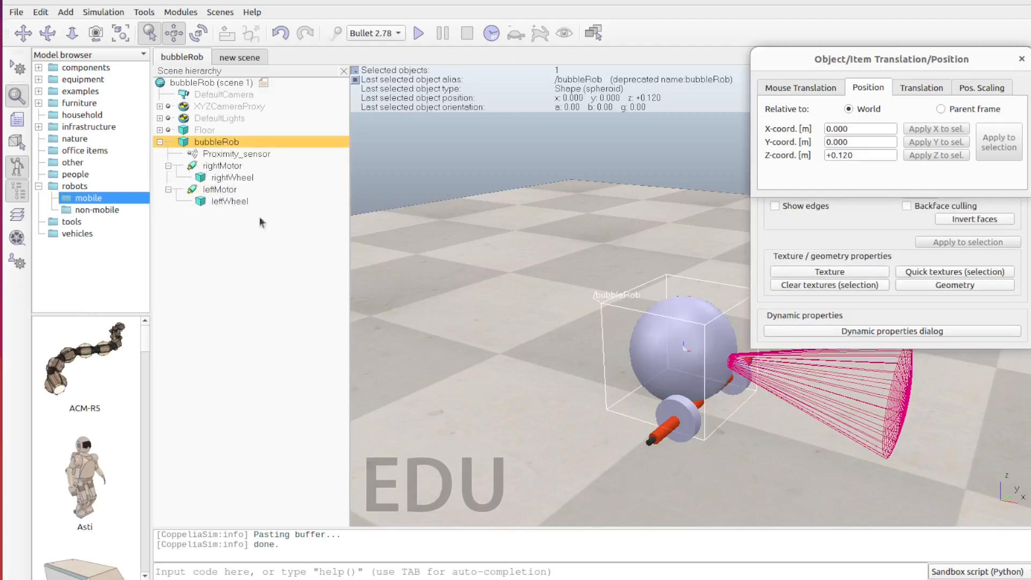
# Run and stop the simulation three times to check how the two-wheeled bubbleRob behaves.
pyautogui.click(615, 372)
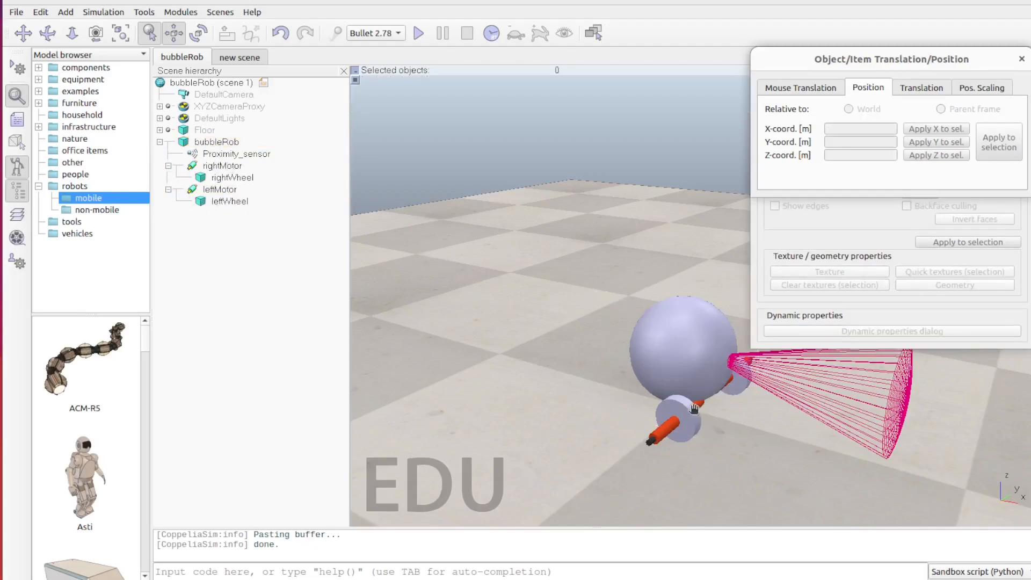
pyautogui.click(419, 34)
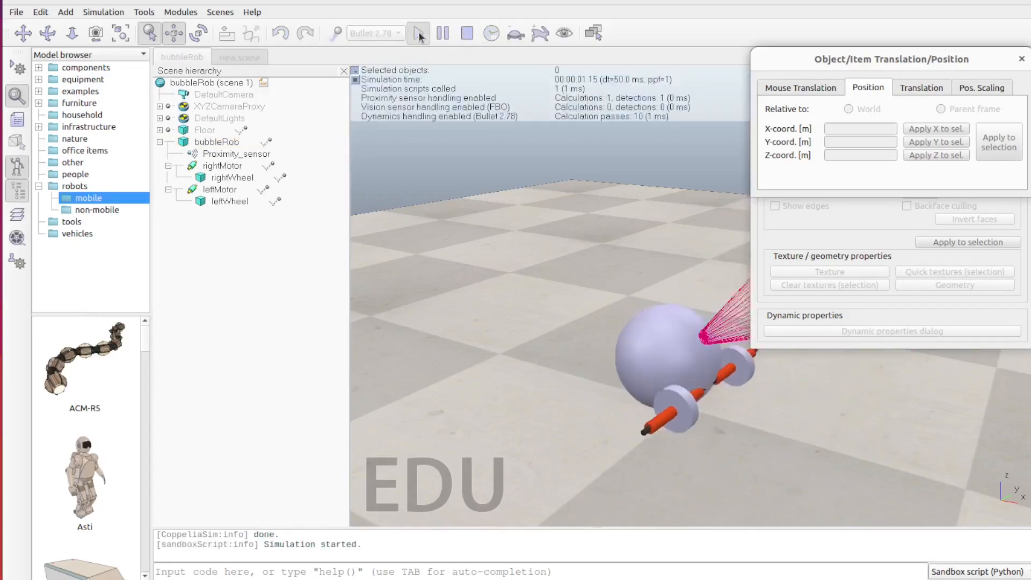
pyautogui.click(467, 33)
pyautogui.click(418, 36)
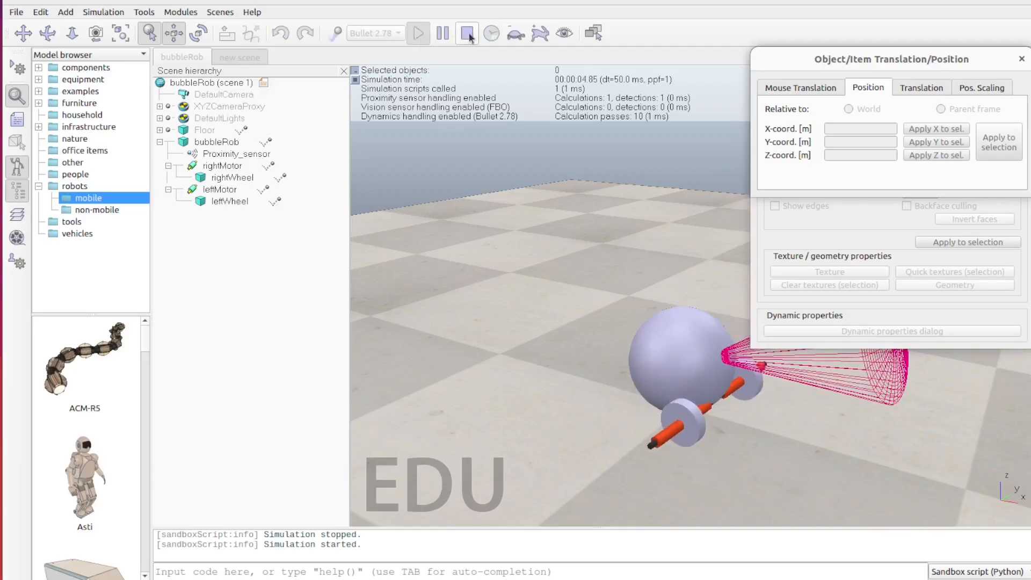
pyautogui.click(468, 34)
pyautogui.click(418, 35)
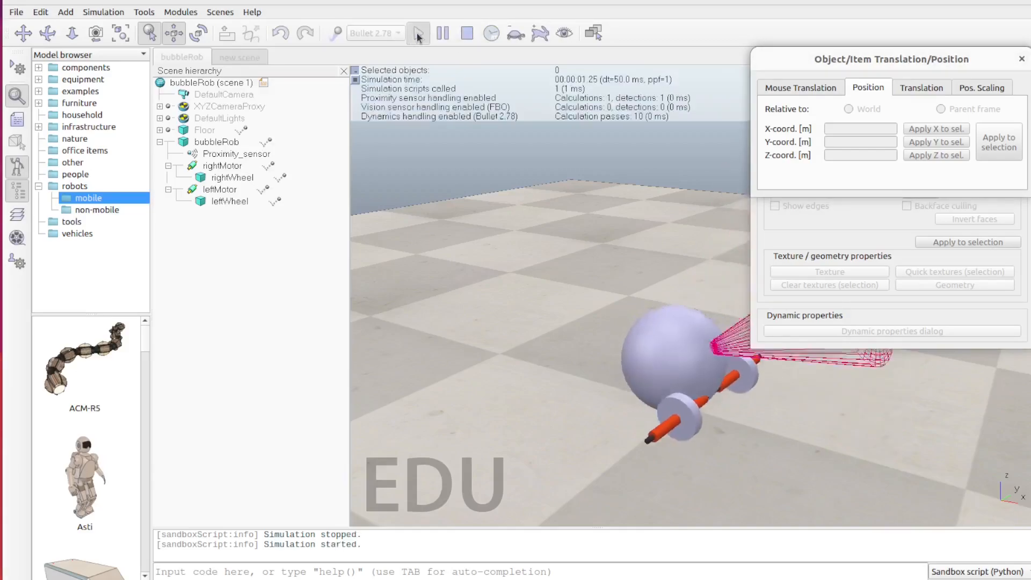
pyautogui.click(467, 32)
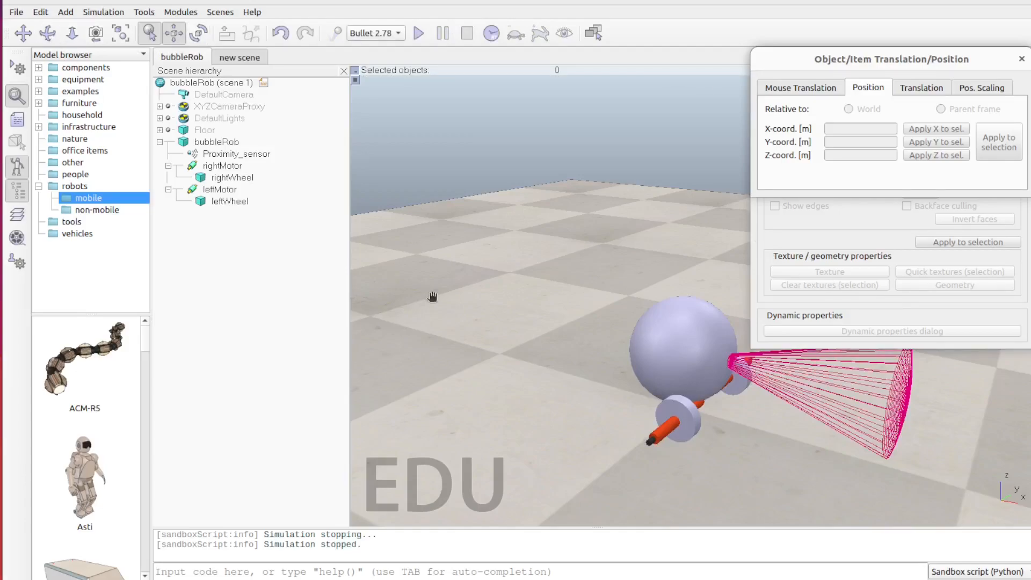
# Add a primitive sphere with an X-size of 0.05 m to the scene.
pyautogui.moveTo(566, 444); pyautogui.dragTo(621, 507, button='right')
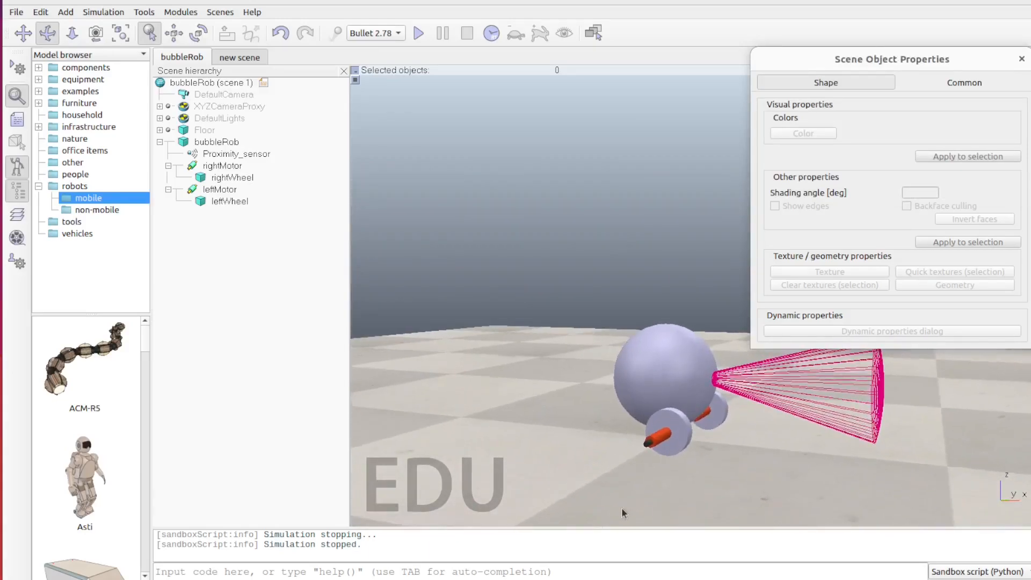
pyautogui.scroll(2, 622, 509)
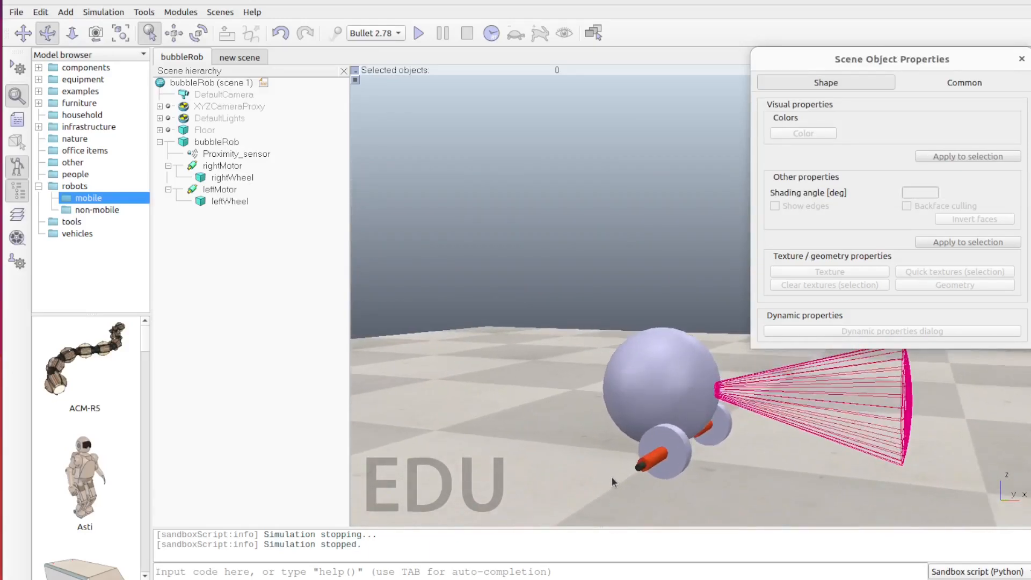
pyautogui.click(66, 13)
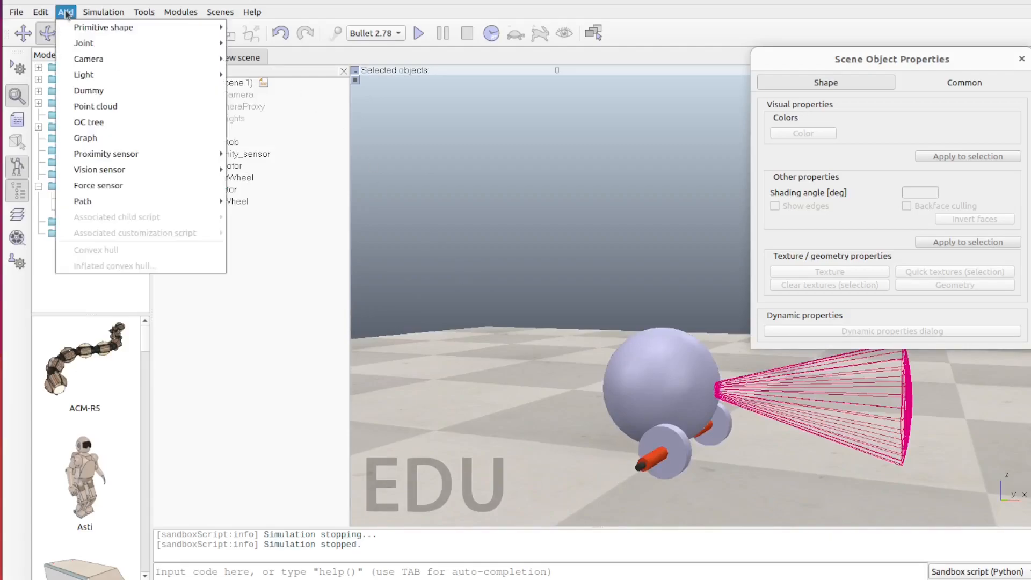
pyautogui.moveTo(194, 27)
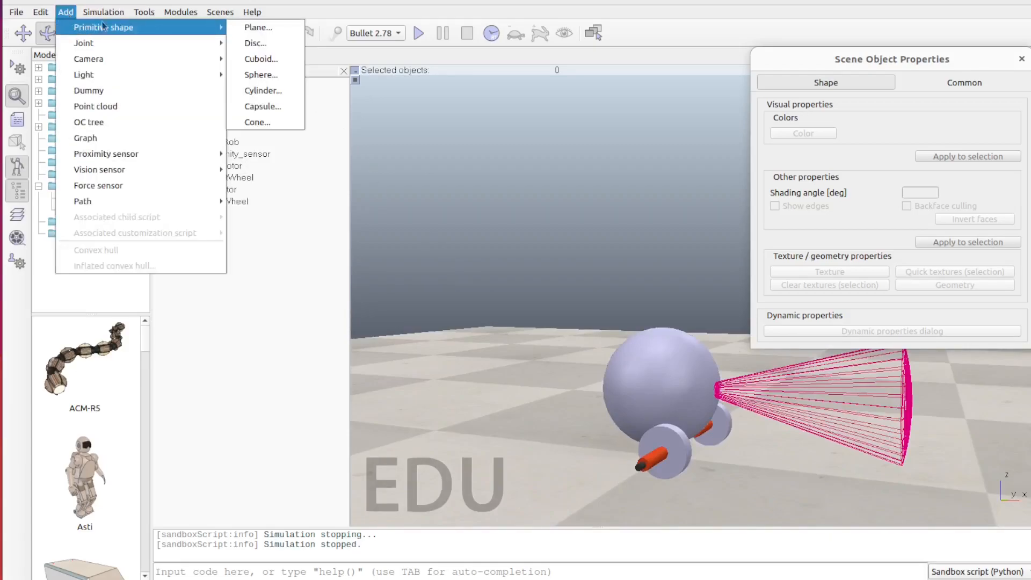
pyautogui.click(275, 75)
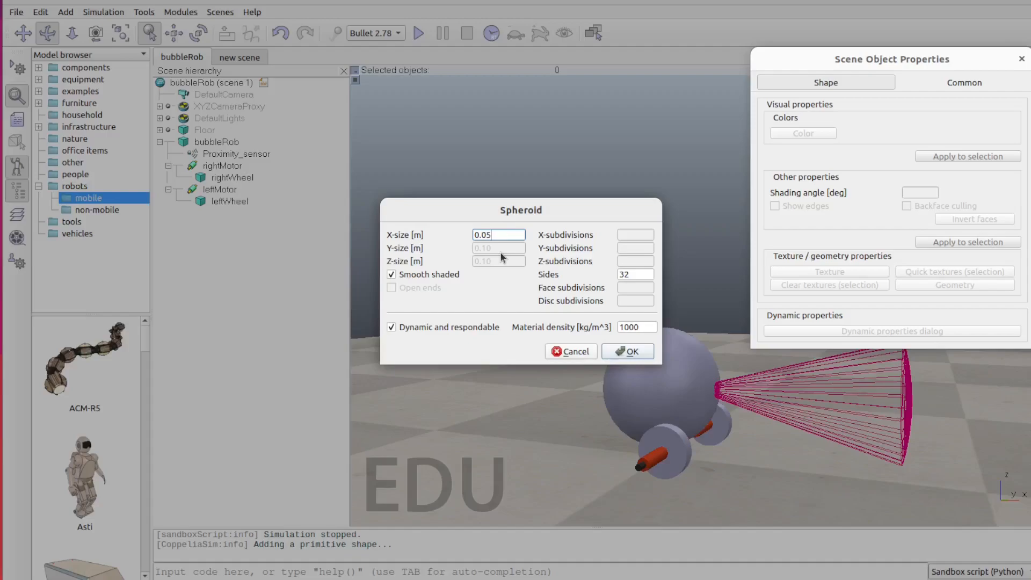
pyautogui.press('Return')
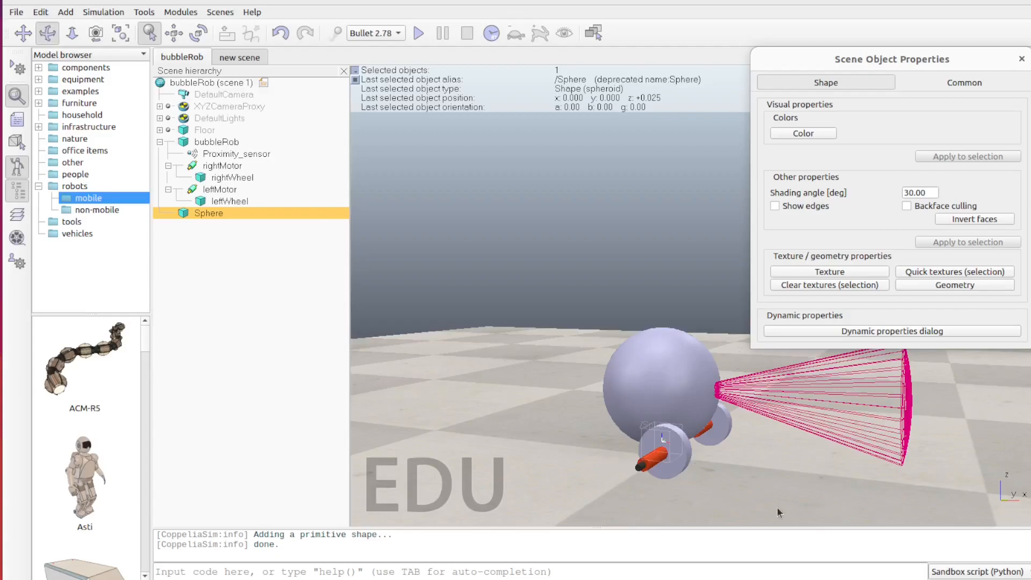
# Set the new sphere's world X-coordinate to -0.07 m.
pyautogui.moveTo(752, 490); pyautogui.dragTo(856, 460)
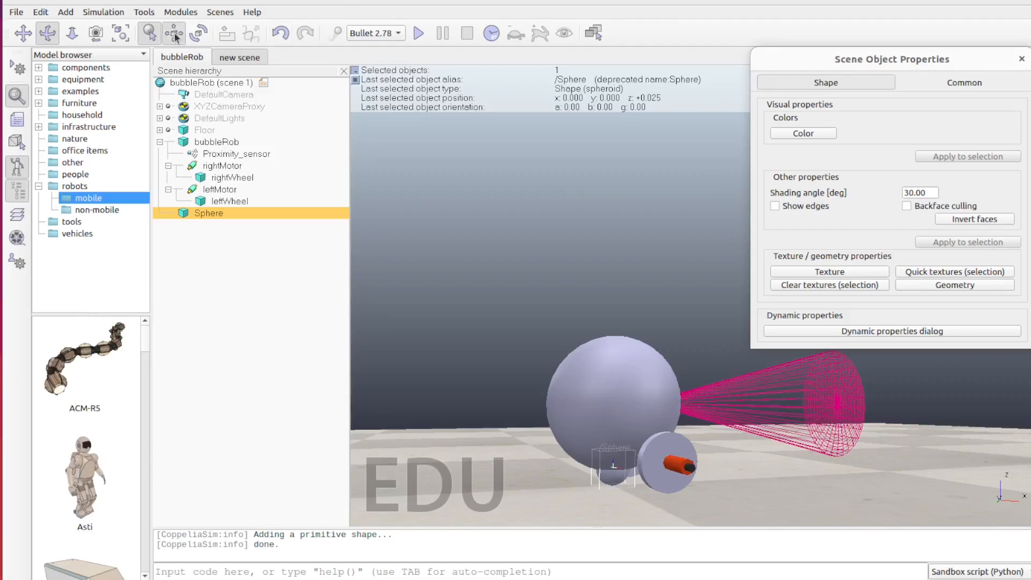
pyautogui.click(174, 33)
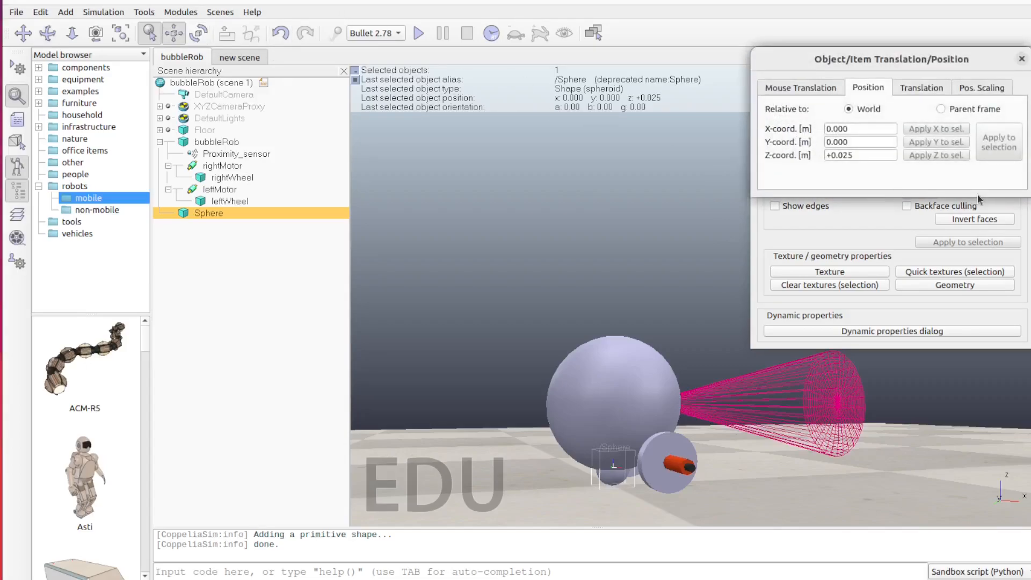
pyautogui.click(881, 130)
pyautogui.moveTo(855, 127); pyautogui.dragTo(781, 136)
pyautogui.write('-0.07')
pyautogui.press('Return')
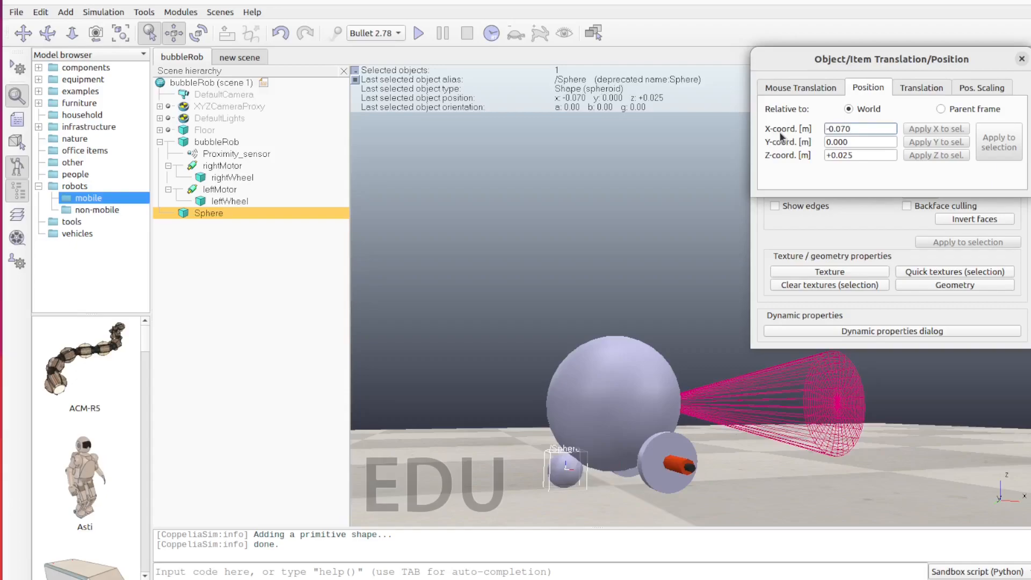
# Rename the small sphere as slider in the scene hierarchy.
pyautogui.click(599, 493)
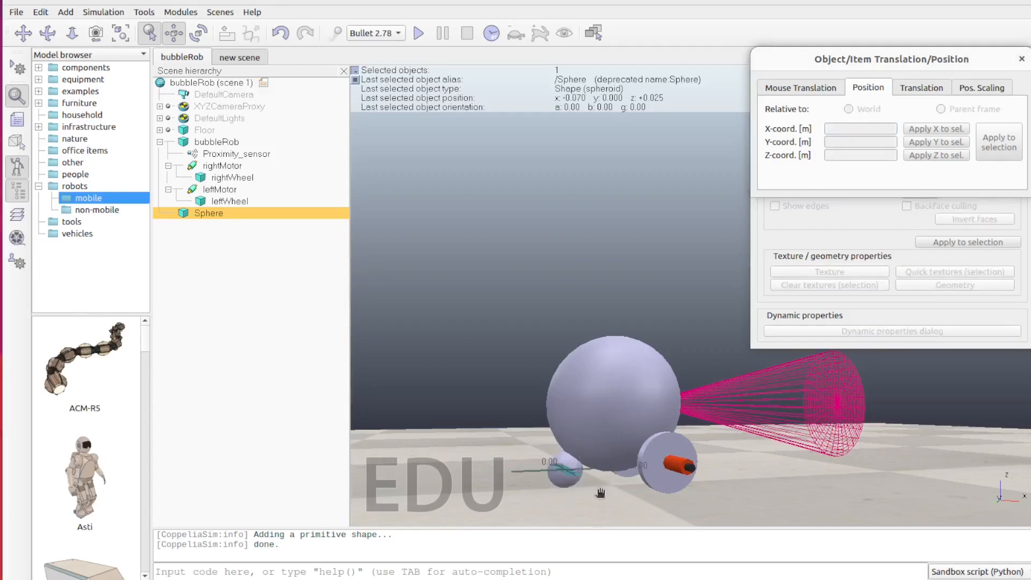
pyautogui.click(215, 213)
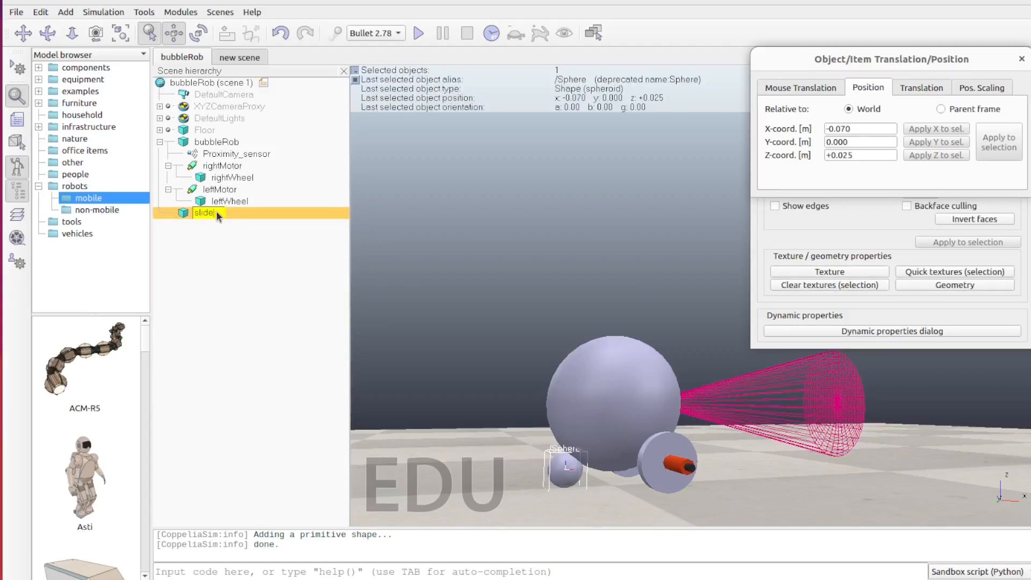
pyautogui.press('Return')
pyautogui.click(591, 410)
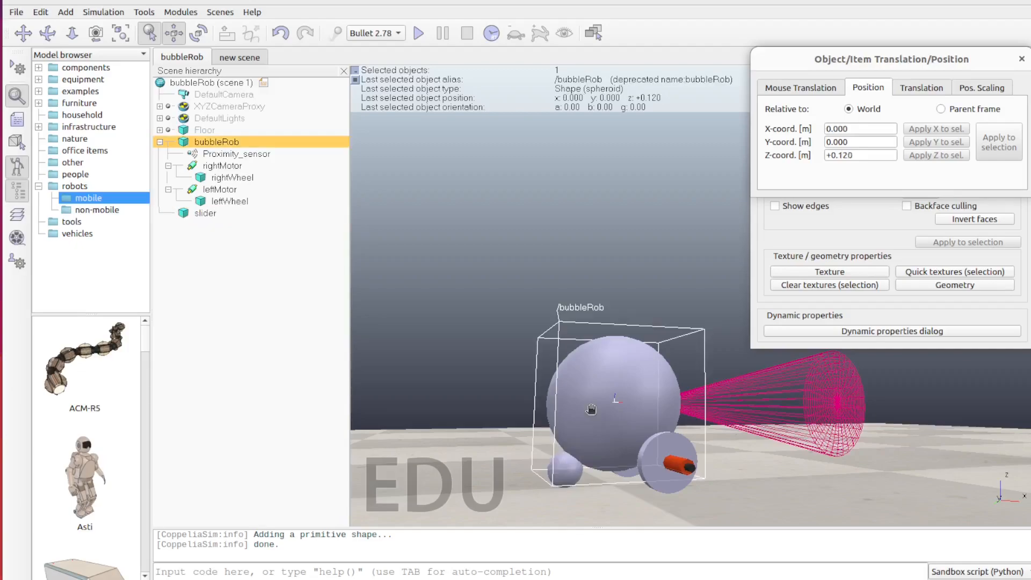
pyautogui.click(581, 495)
pyautogui.click(575, 479)
pyautogui.click(599, 427)
pyautogui.click(582, 498)
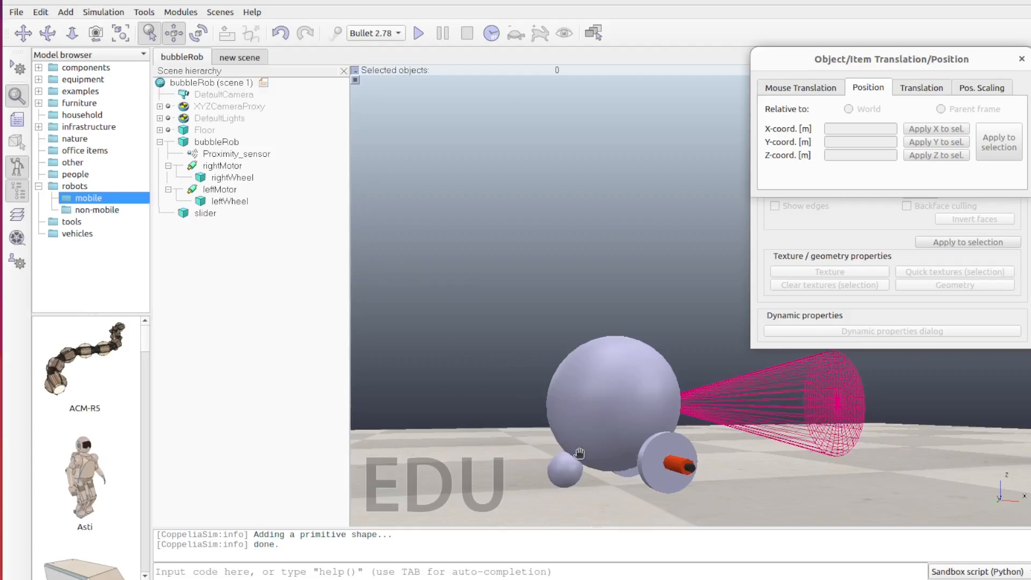
# Add a force sensor to the scene.
pyautogui.moveTo(186, 212)
pyautogui.mouseDown()
pyautogui.moveTo(202, 145)
pyautogui.moveTo(194, 212)
pyautogui.mouseUp()
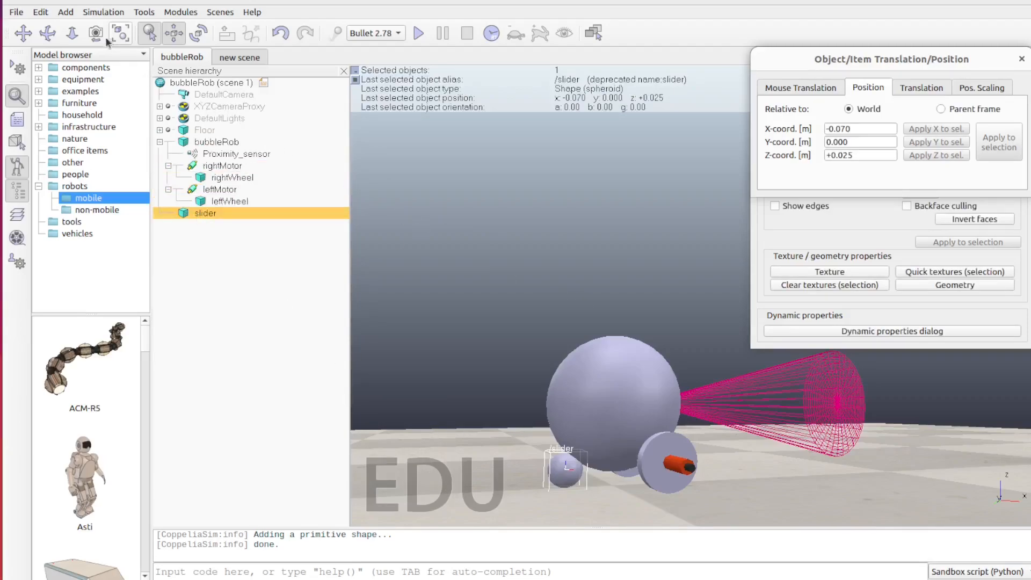
pyautogui.click(65, 12)
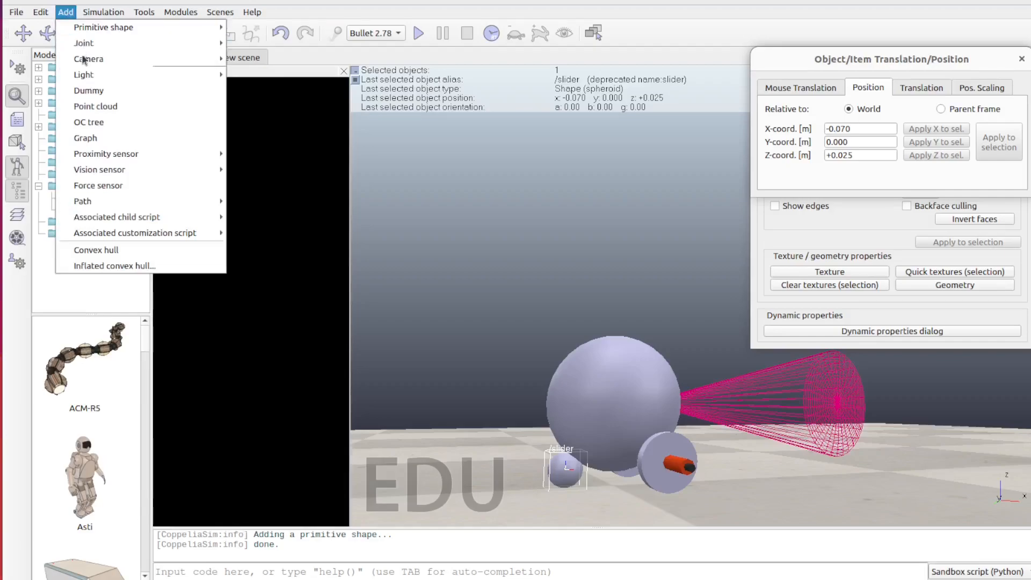
pyautogui.click(104, 186)
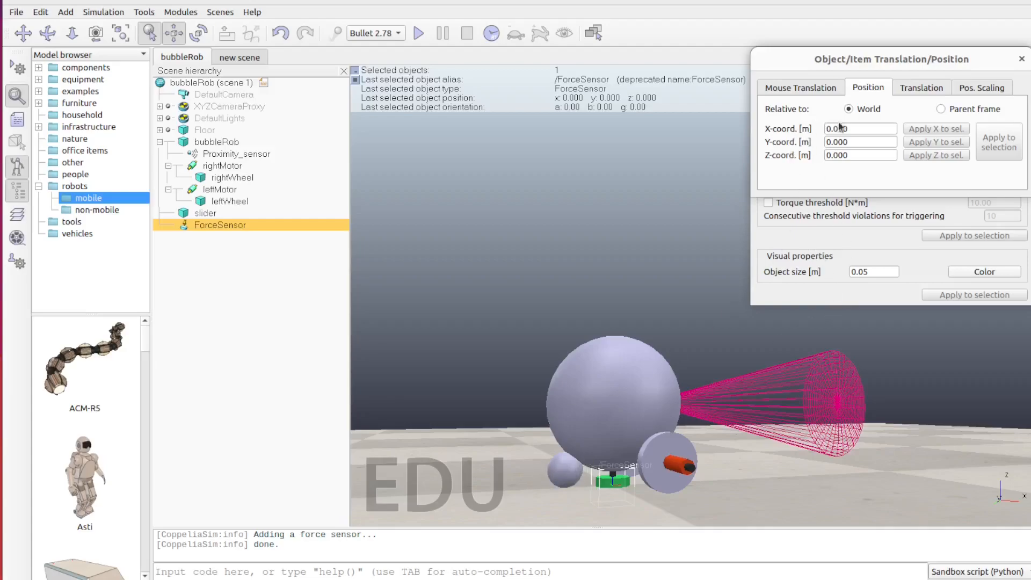
# Set the force sensor's world position to X -0.07 m and Z 0.05 m.
pyautogui.click(859, 129)
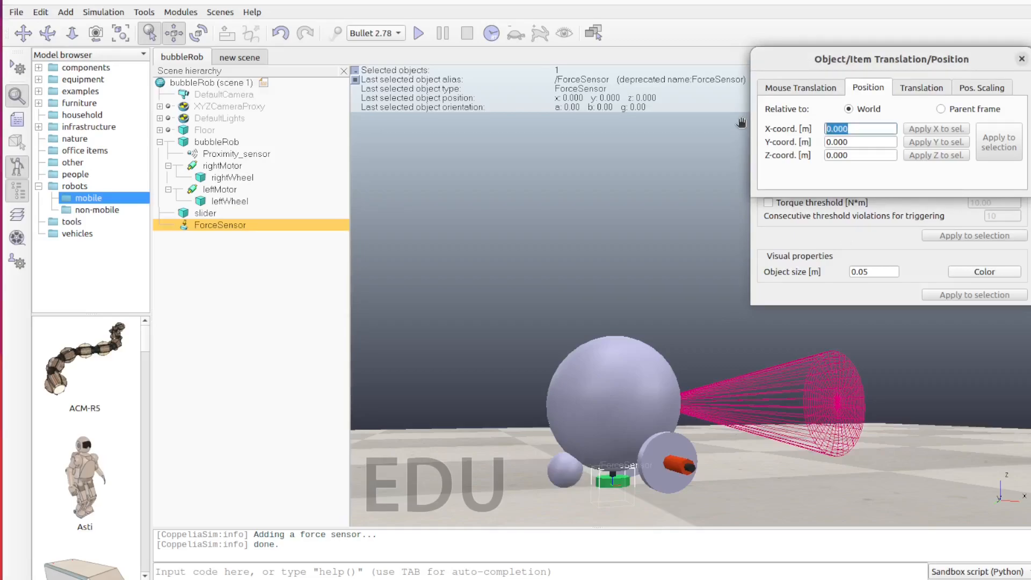
pyautogui.write('-0.07')
pyautogui.press('Return')
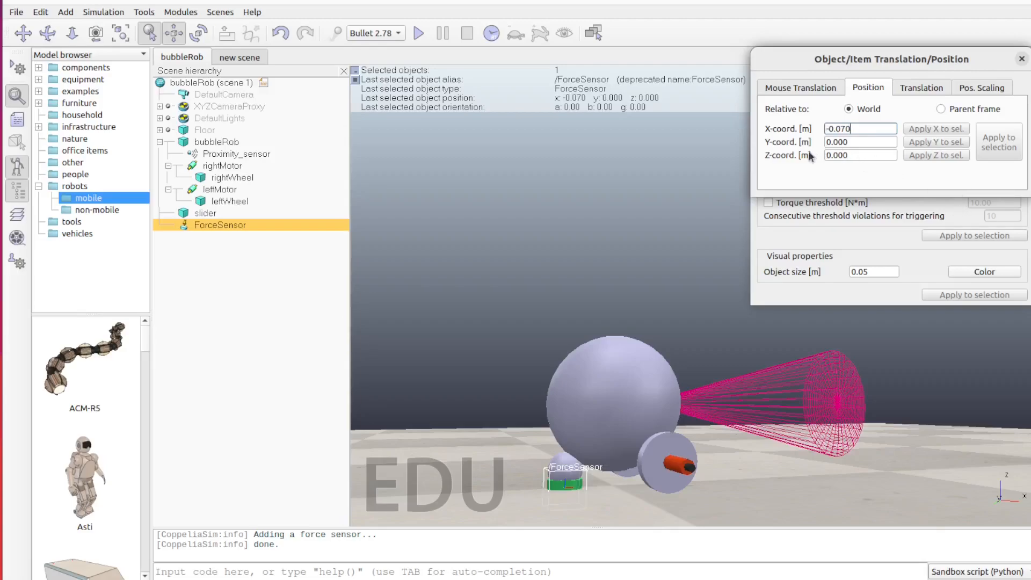
pyautogui.click(827, 157)
pyautogui.hotkey('ctrl', 'a')
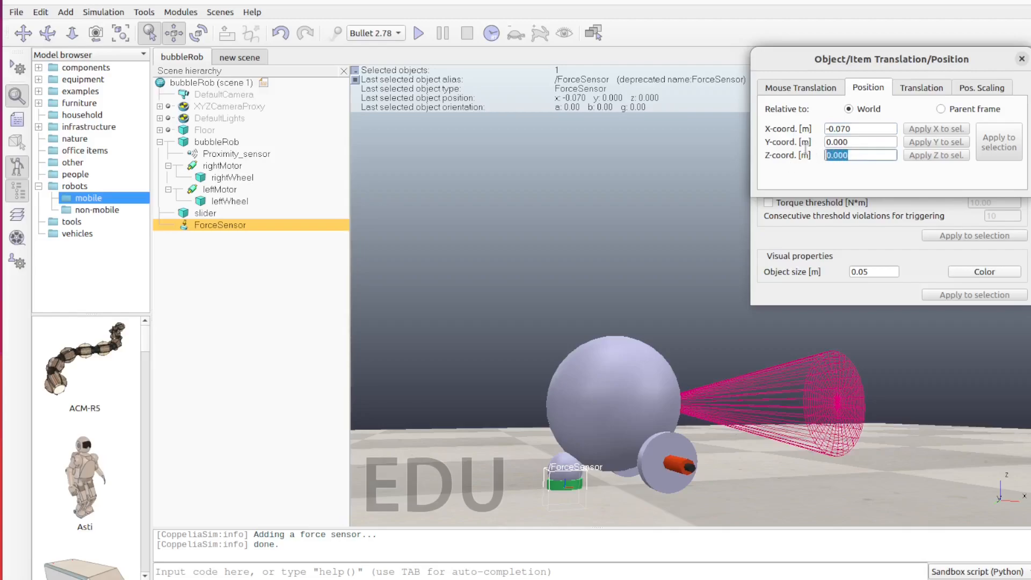
pyautogui.write('+0.050')
pyautogui.press('Return')
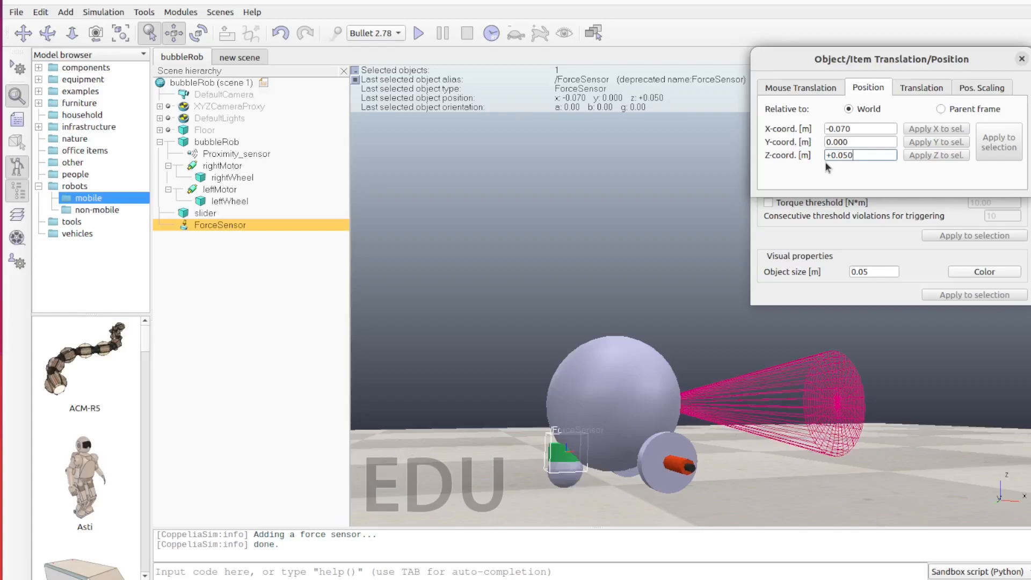
# Rename the force sensor as connector in the scene hierarchy.
pyautogui.doubleClick(217, 226)
pyautogui.press('BackSpace')
pyautogui.press('BackSpace')
pyautogui.press('BackSpace')
pyautogui.press('BackSpace')
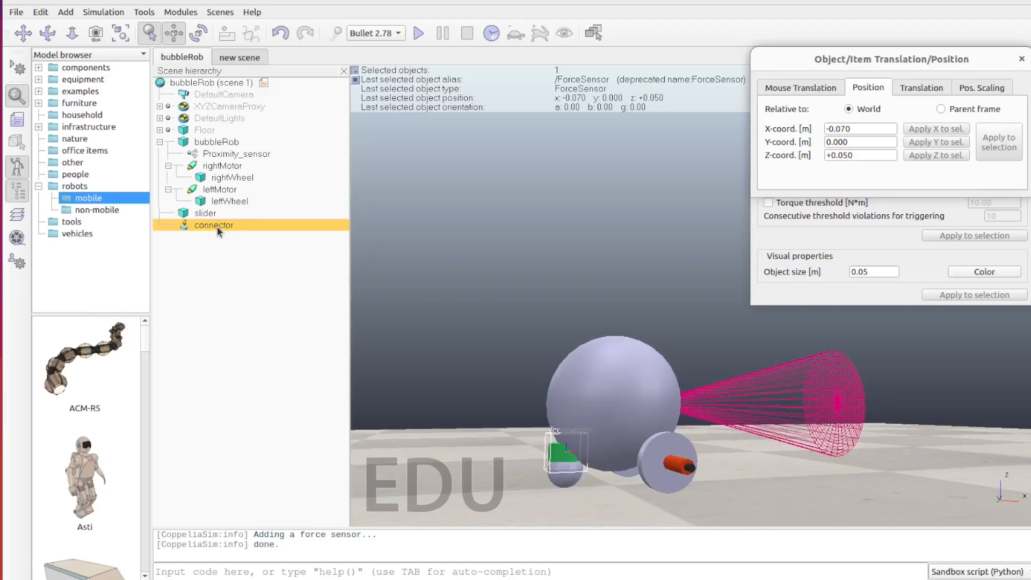
# Make slider a child of connector and connector a child of the bubbleRob body in the scene hierarchy.
pyautogui.click(192, 213)
pyautogui.moveTo(181, 212); pyautogui.dragTo(215, 141)
pyautogui.click(232, 314)
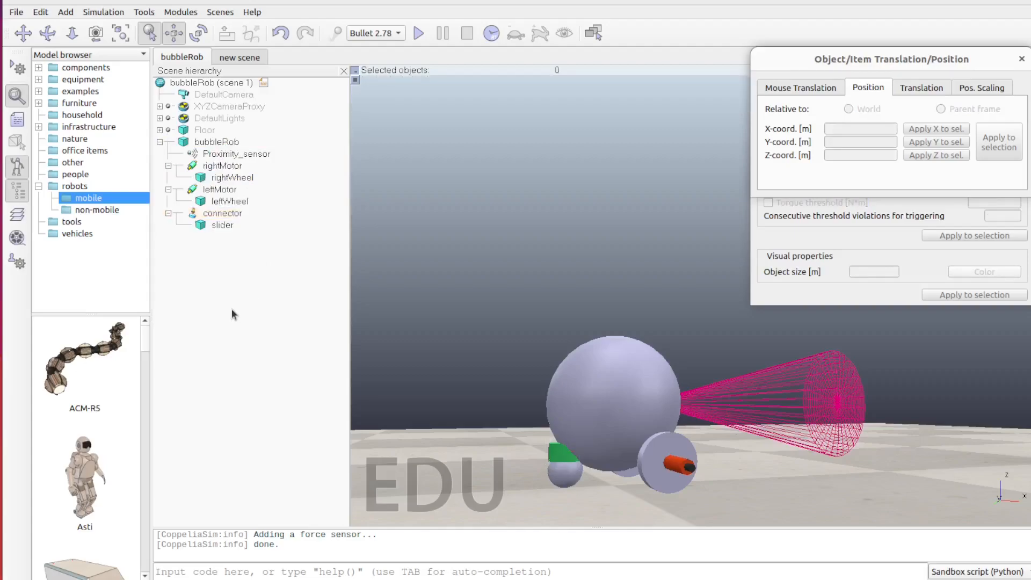
# Run the simulation to check bubbleRob with its slider attached, and stop it.
pyautogui.click(427, 33)
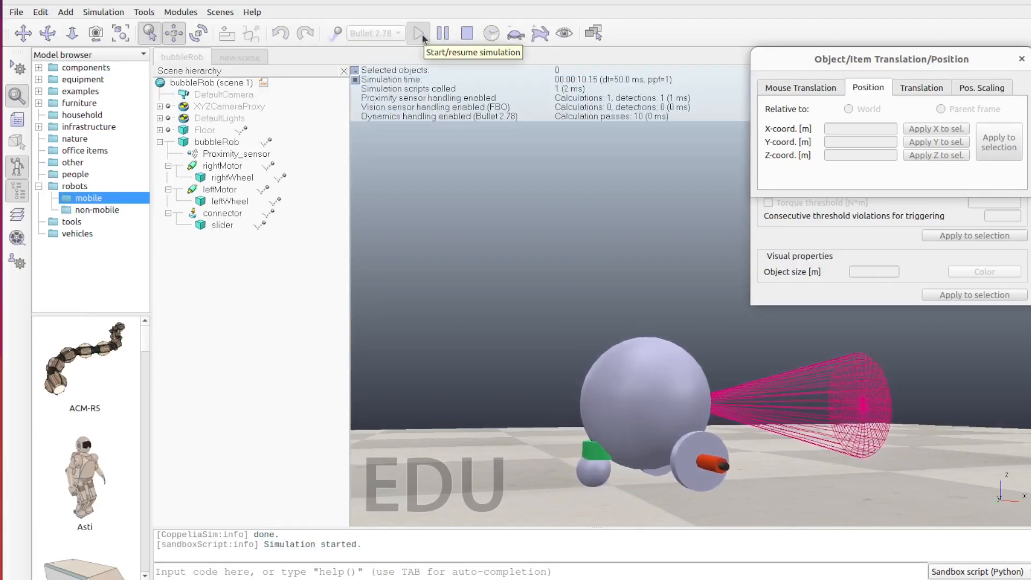
pyautogui.click(460, 35)
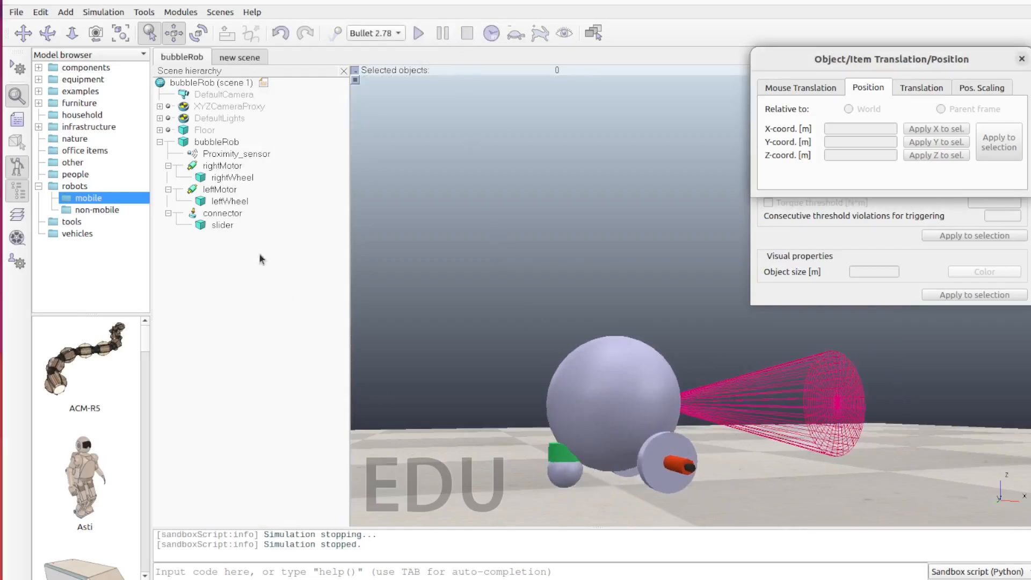
# Examine close up how the slider and connector sit against the bubbleRob body, selecting the body and slider alternately.
pyautogui.click(24, 34)
pyautogui.scroll(2, 582, 500)
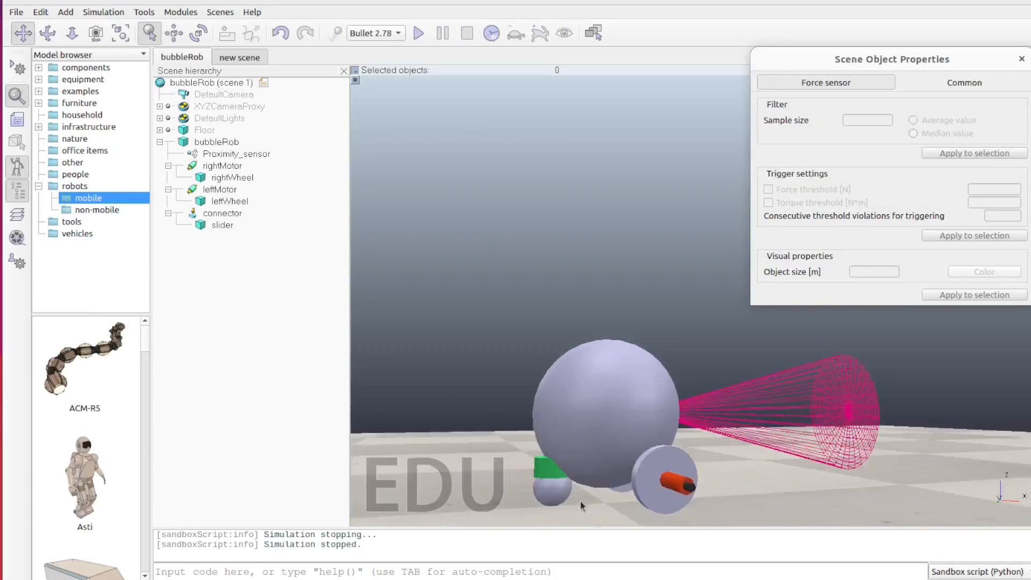
pyautogui.scroll(5, 580, 502)
pyautogui.scroll(-5, 580, 502)
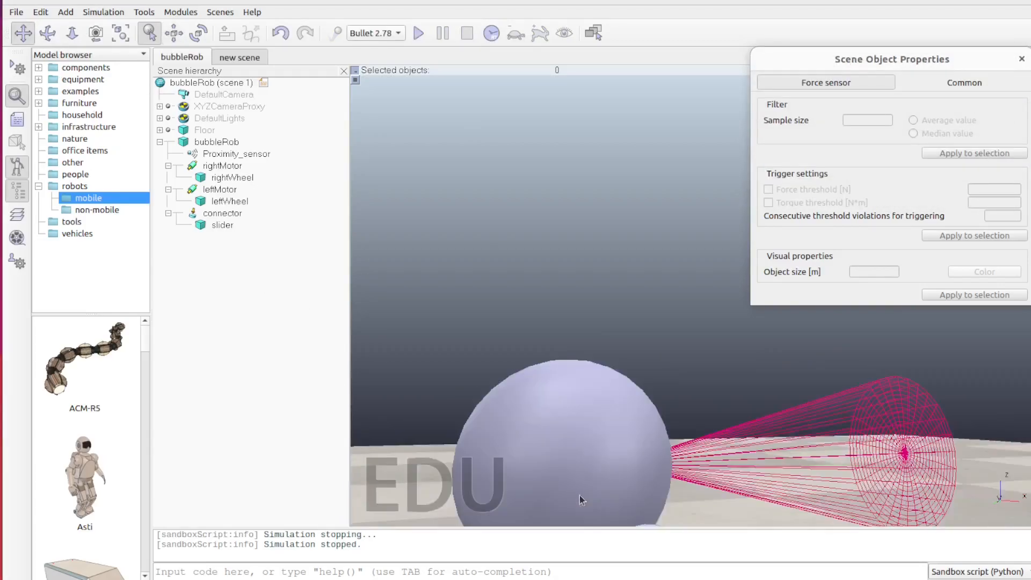
pyautogui.scroll(-2, 579, 496)
pyautogui.moveTo(553, 393); pyautogui.dragTo(495, 289)
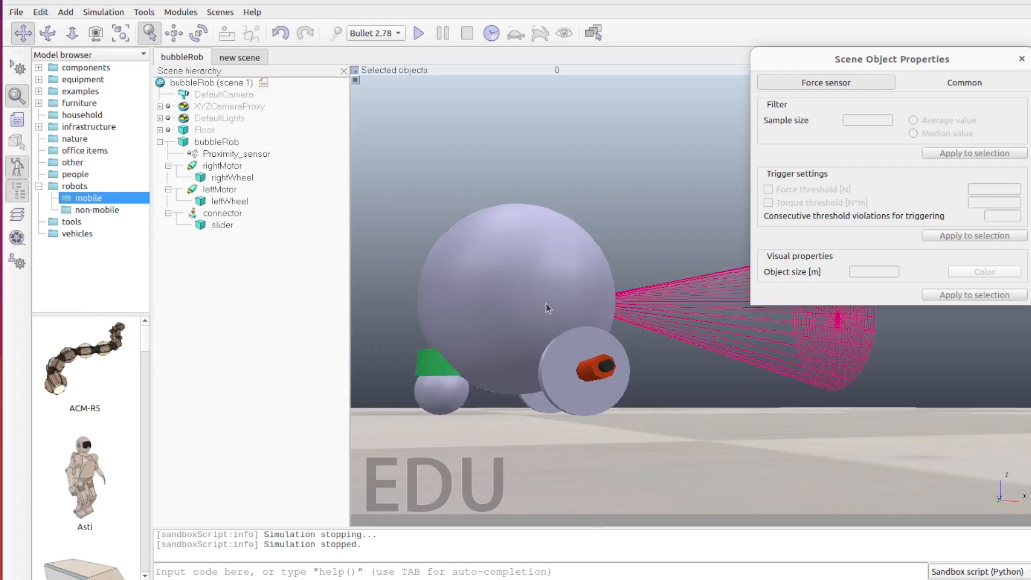
pyautogui.click(448, 399)
pyautogui.click(497, 347)
pyautogui.click(455, 397)
pyautogui.click(497, 320)
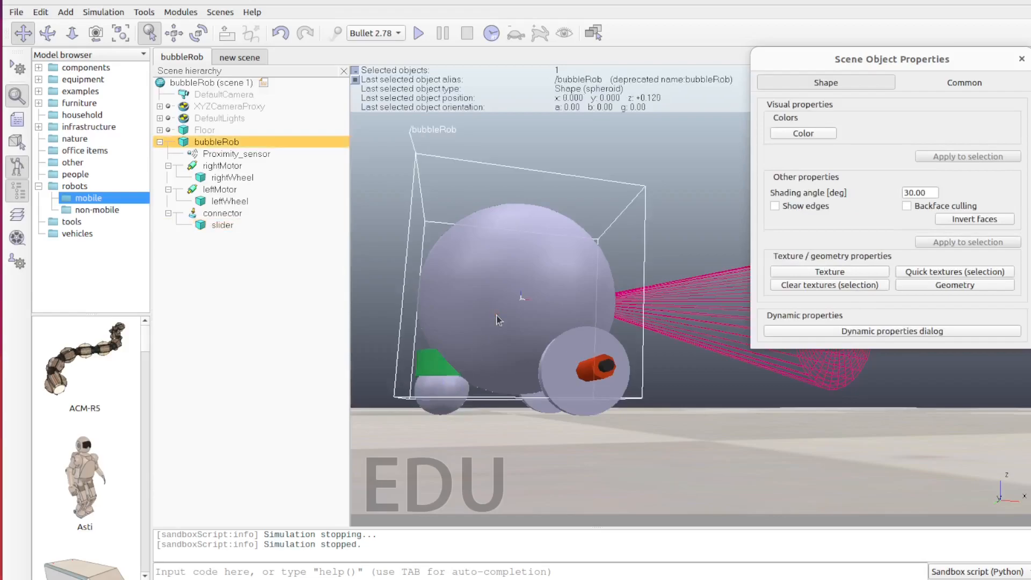
pyautogui.click(453, 397)
pyautogui.click(495, 330)
pyautogui.click(449, 399)
pyautogui.click(485, 337)
pyautogui.click(449, 392)
pyautogui.click(491, 333)
# Make the slider measurable, collidable and detectable, and run and stop the simulation to check the robot.
pyautogui.click(450, 393)
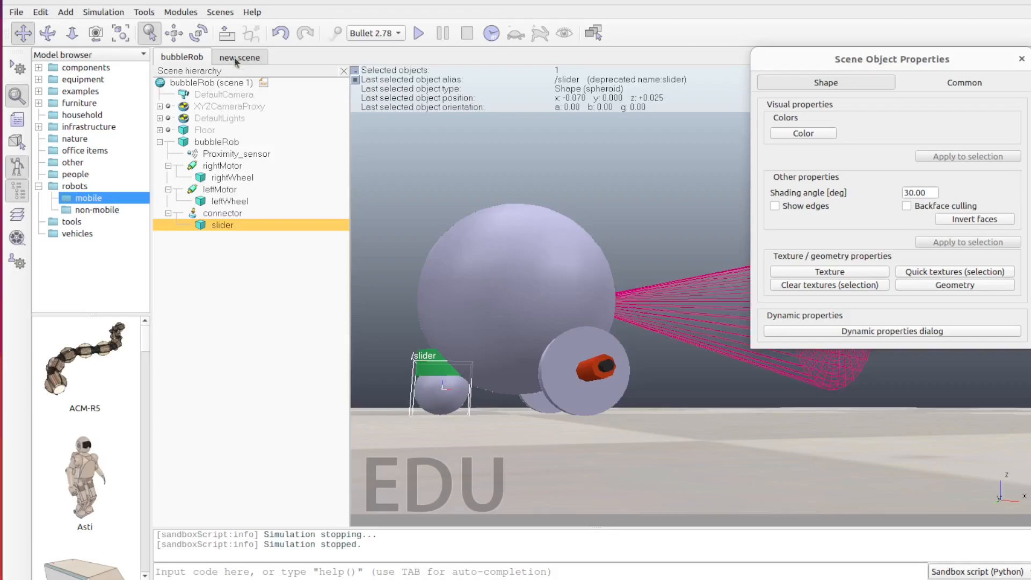
pyautogui.click(948, 87)
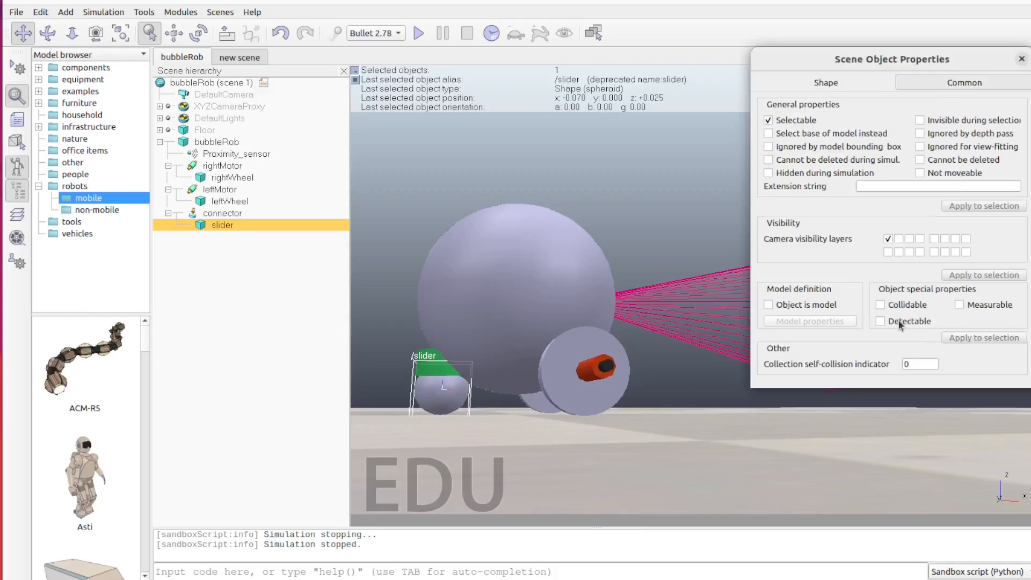
pyautogui.click(965, 304)
pyautogui.click(881, 305)
pyautogui.click(881, 322)
pyautogui.click(419, 34)
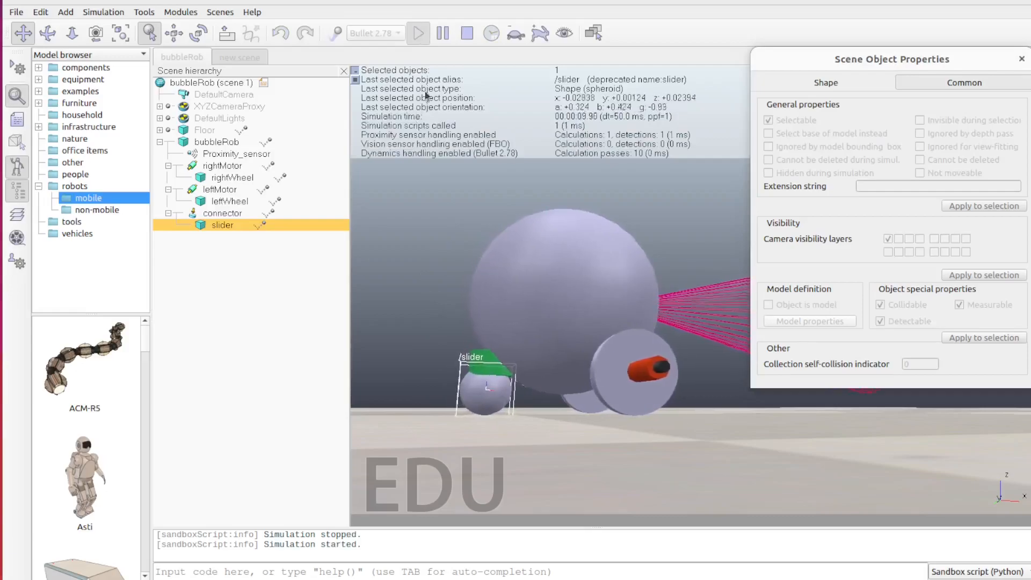
pyautogui.click(466, 33)
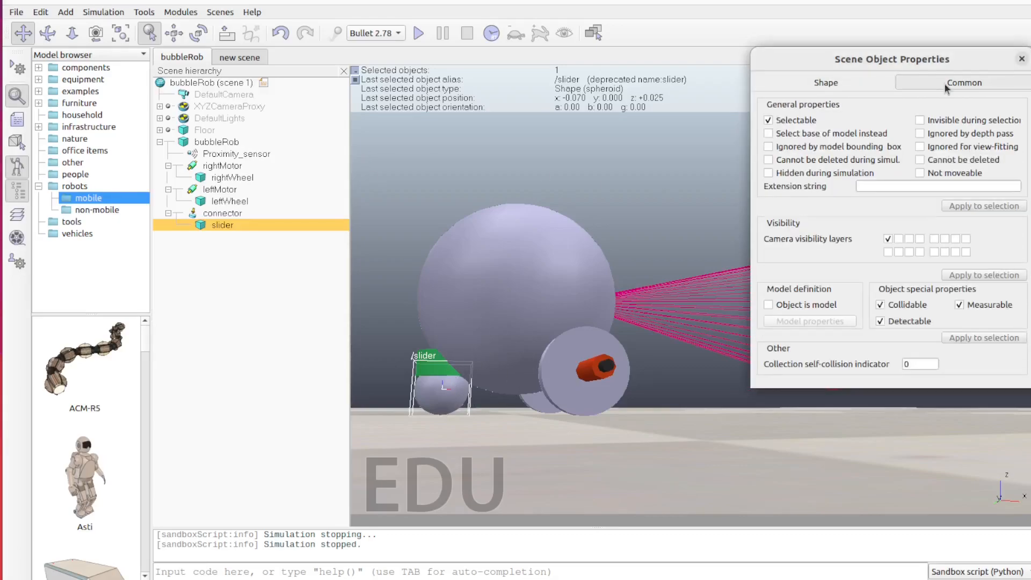
# Open the slider's rigid body dynamic properties and compare its respondable masks with those of the bubbleRob body.
pyautogui.click(844, 87)
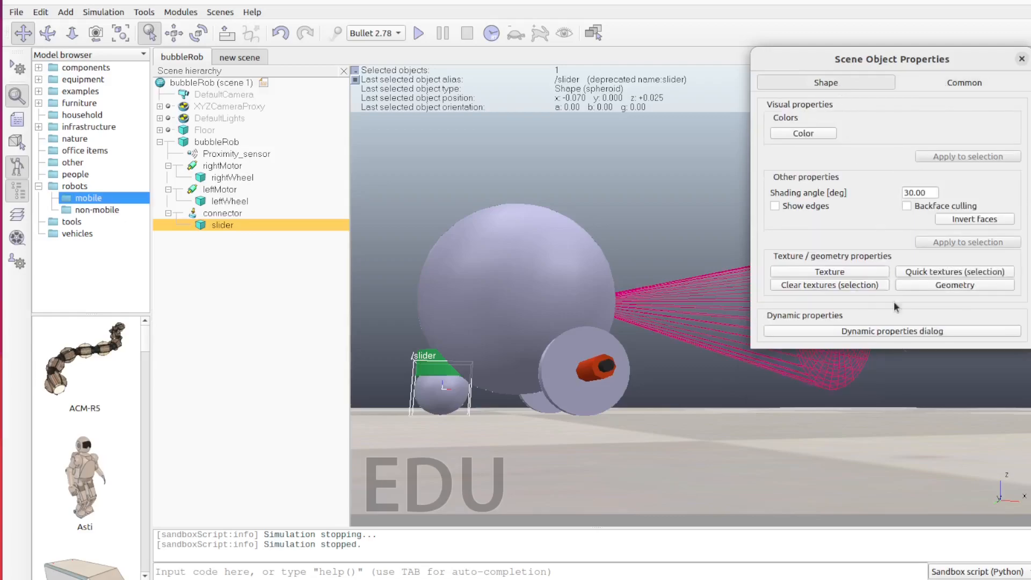
pyautogui.click(875, 332)
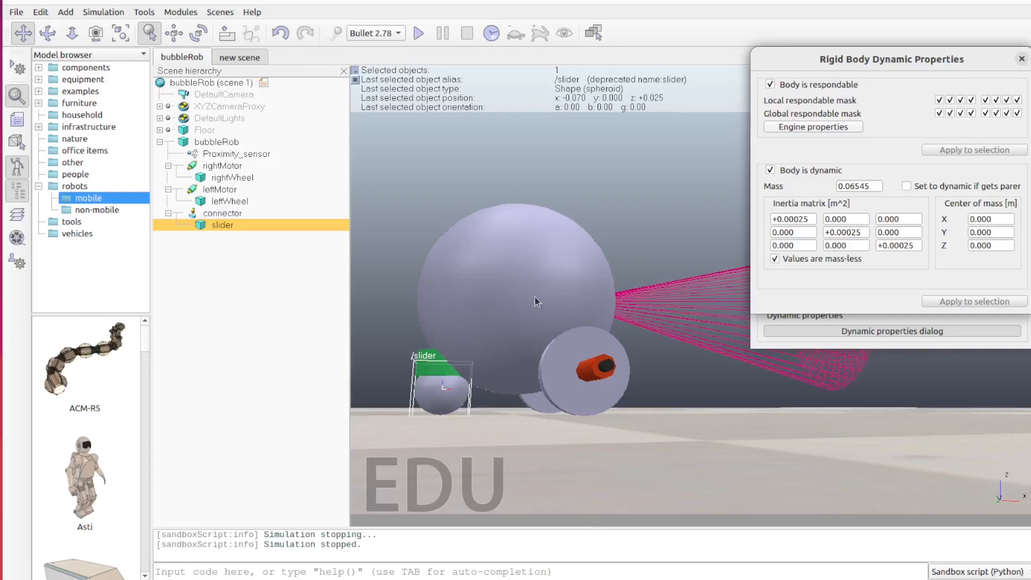
pyautogui.click(521, 294)
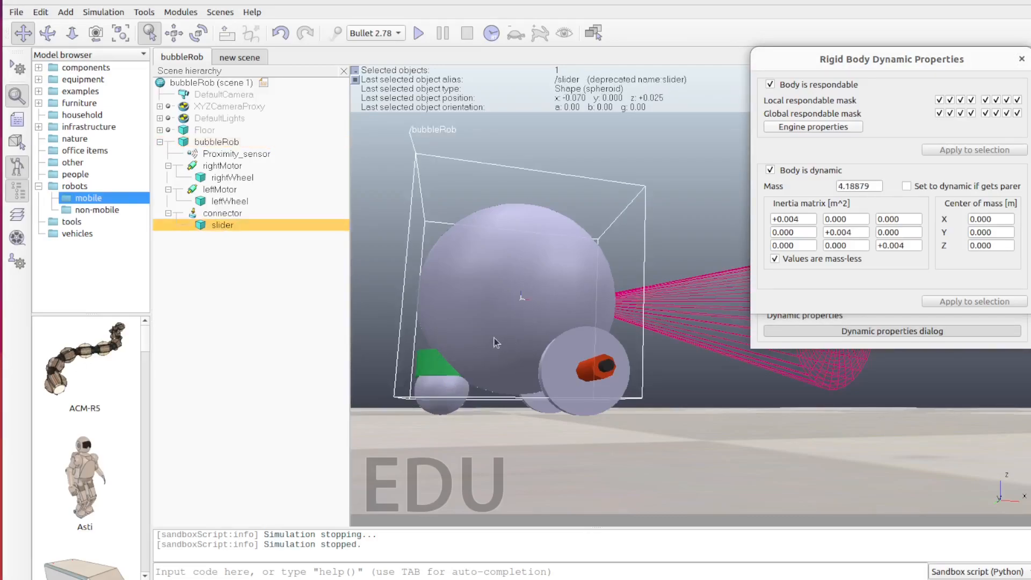
pyautogui.click(437, 406)
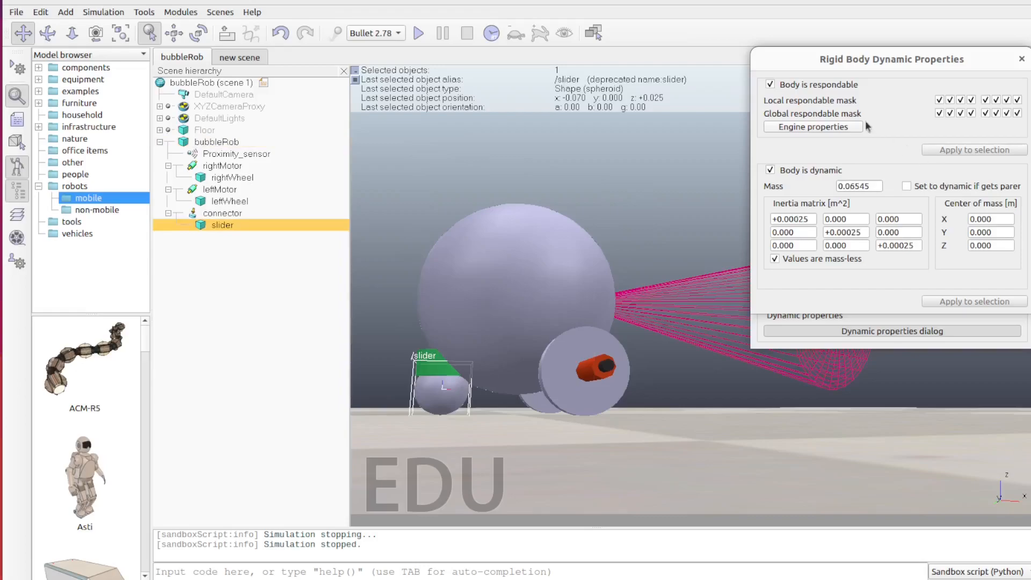
pyautogui.click(571, 333)
pyautogui.click(461, 365)
# Clear the last four bits of the bubbleRob body's local respondable mask, keeping the first four enabled.
pyautogui.click(480, 328)
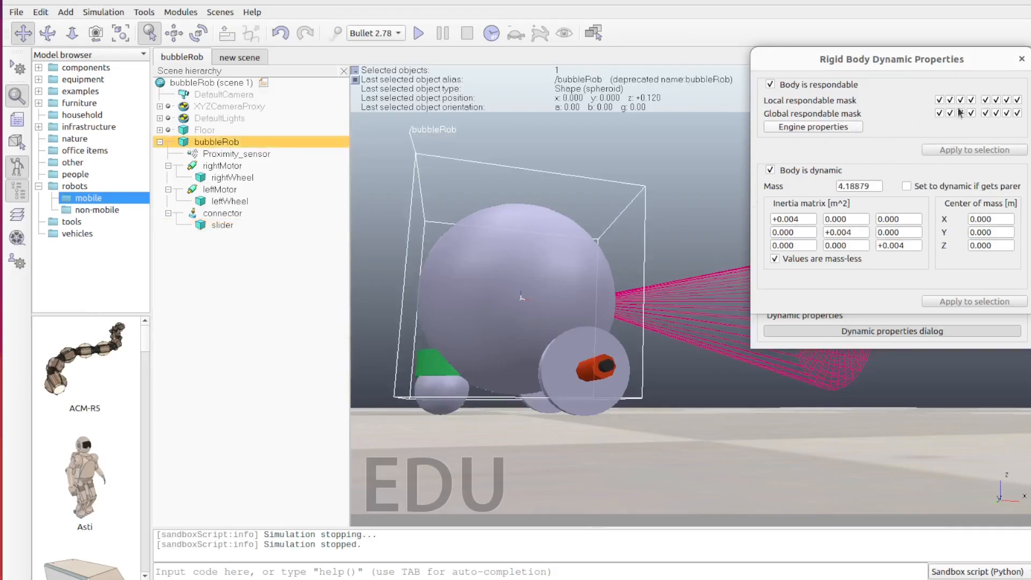
pyautogui.click(985, 100)
pyautogui.click(996, 100)
pyautogui.click(1006, 100)
pyautogui.click(1018, 100)
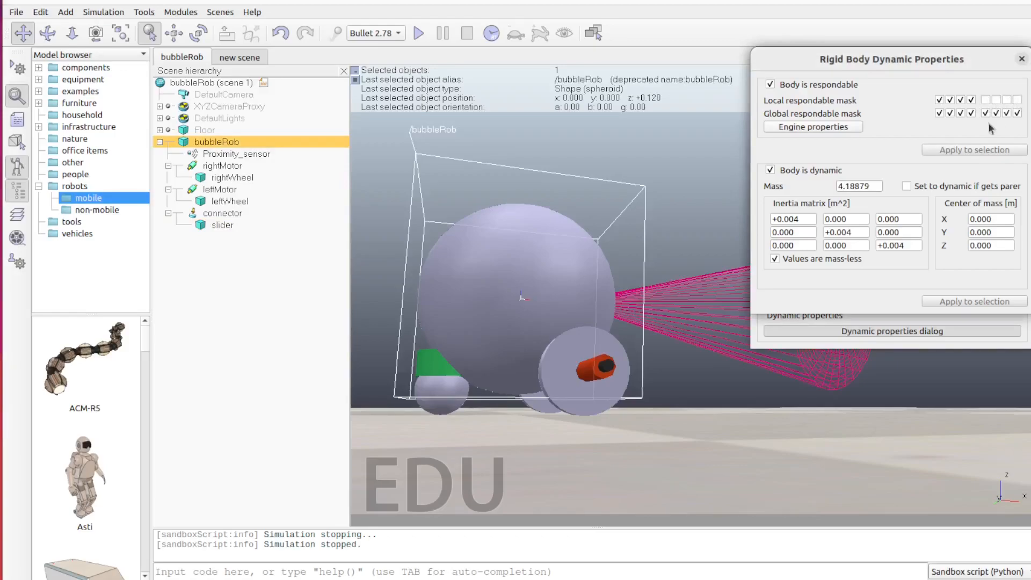
# Clear the first four bits of the slider's local respondable mask, keeping the last four enabled.
pyautogui.click(446, 403)
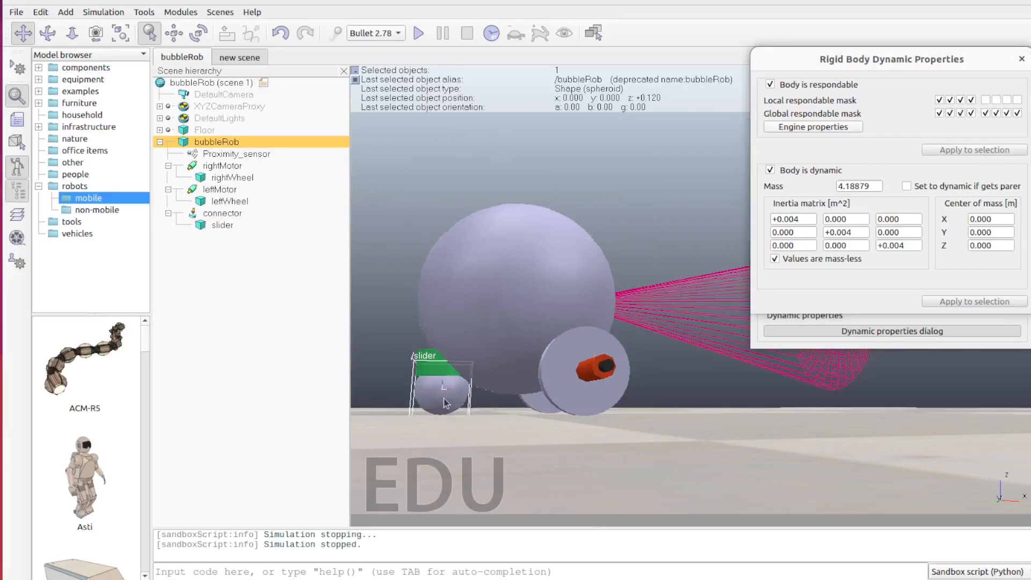
pyautogui.click(939, 100)
pyautogui.click(950, 100)
pyautogui.click(961, 100)
pyautogui.click(972, 100)
# Compare the local respondable masks of the bubbleRob body and the slider by selecting them alternately.
pyautogui.click(486, 316)
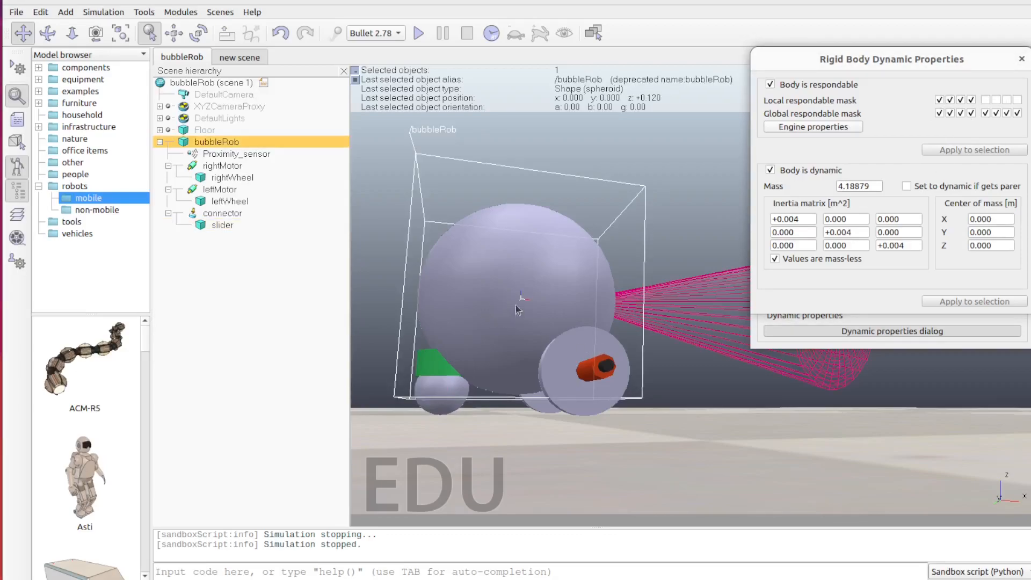
pyautogui.click(452, 404)
pyautogui.click(514, 344)
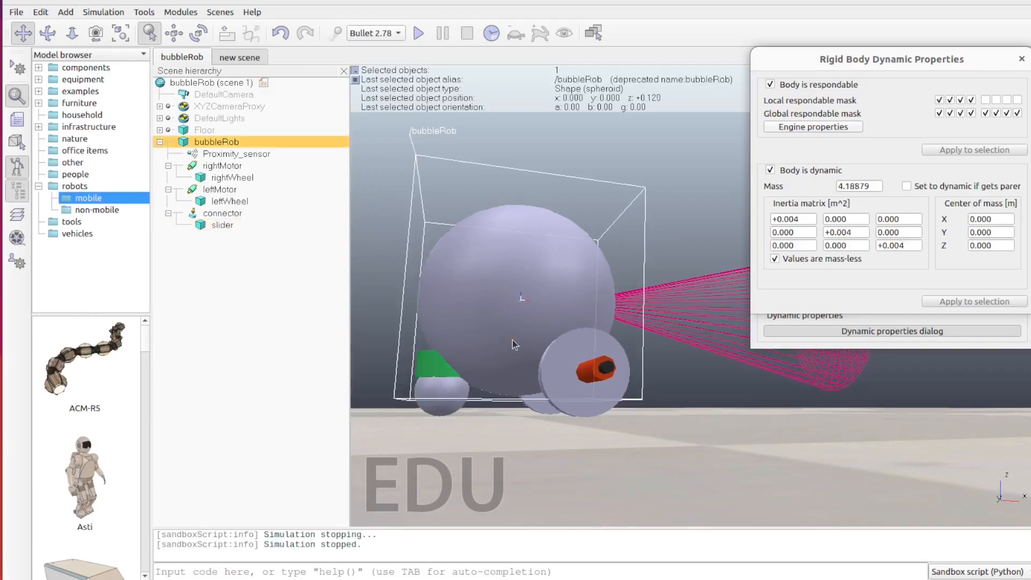
pyautogui.click(444, 403)
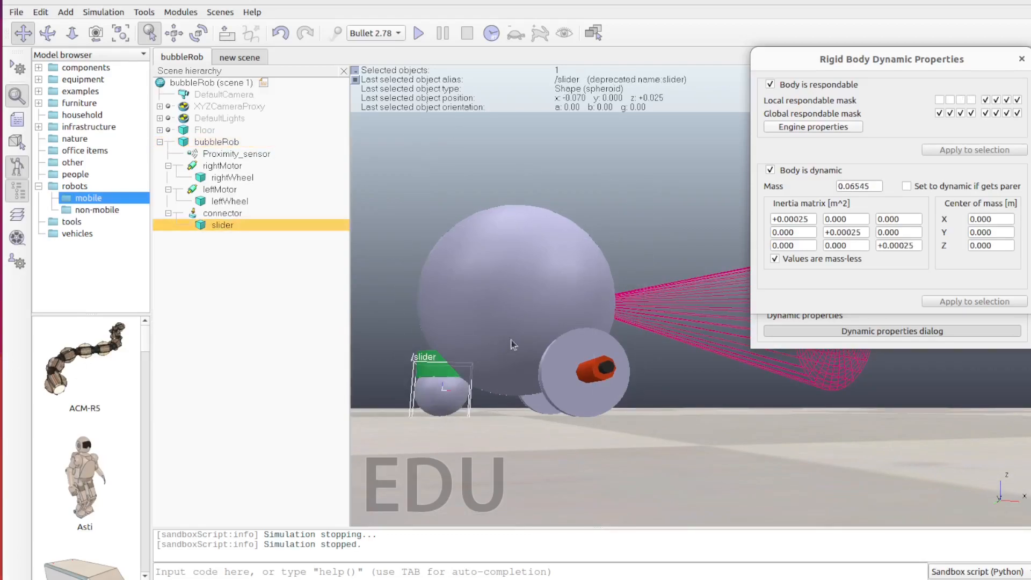
pyautogui.click(472, 375)
pyautogui.click(447, 411)
pyautogui.keyDown('ctrl'); pyautogui.click(506, 322); pyautogui.keyUp('ctrl')
pyautogui.keyDown('ctrl'); pyautogui.click(509, 338); pyautogui.keyUp('ctrl')
# Run and stop the simulation twice, close up and from farther away, to check how the robot moves with the edited masks.
pyautogui.click(419, 33)
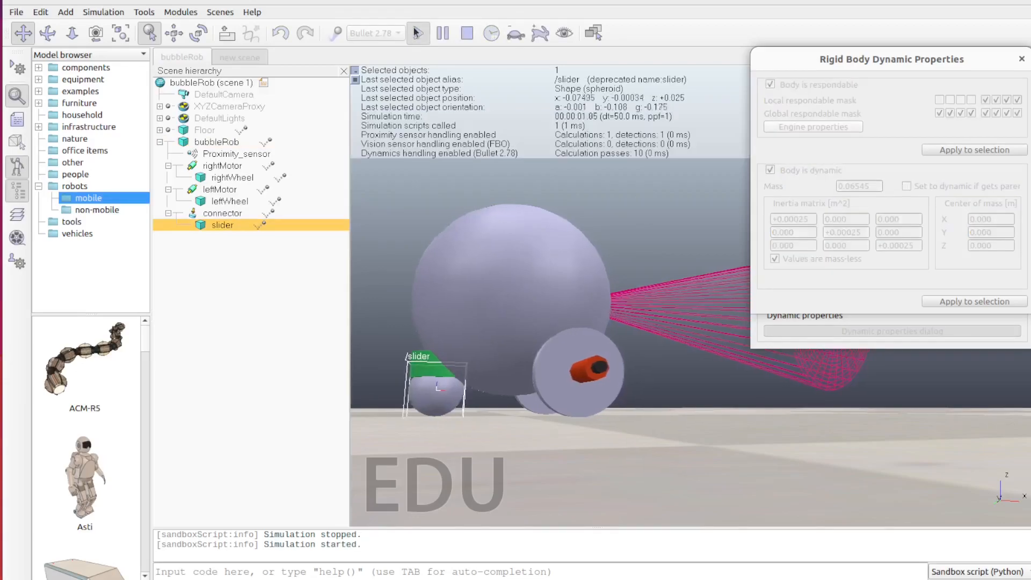
pyautogui.click(467, 33)
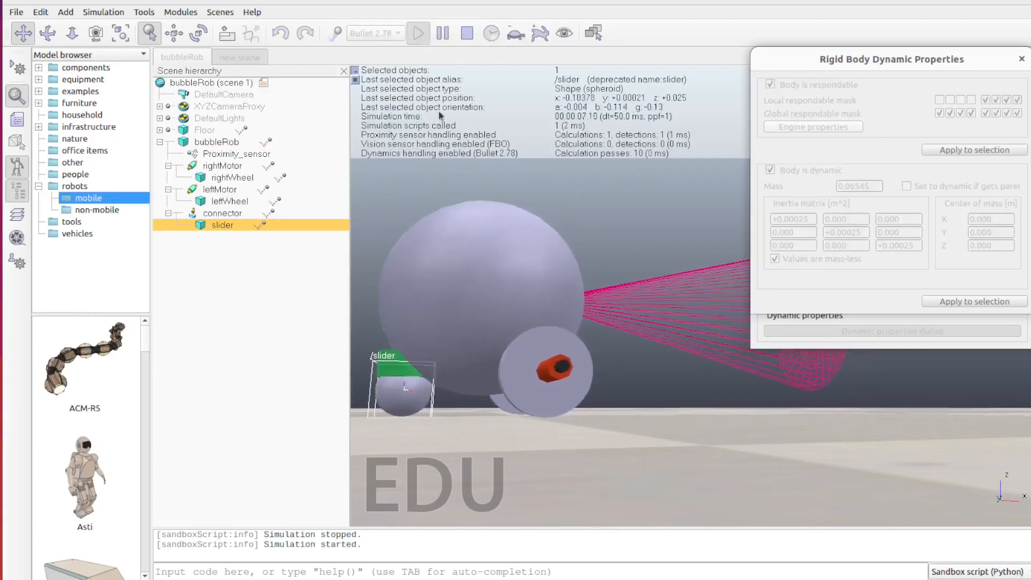
pyautogui.scroll(-5, 536, 310)
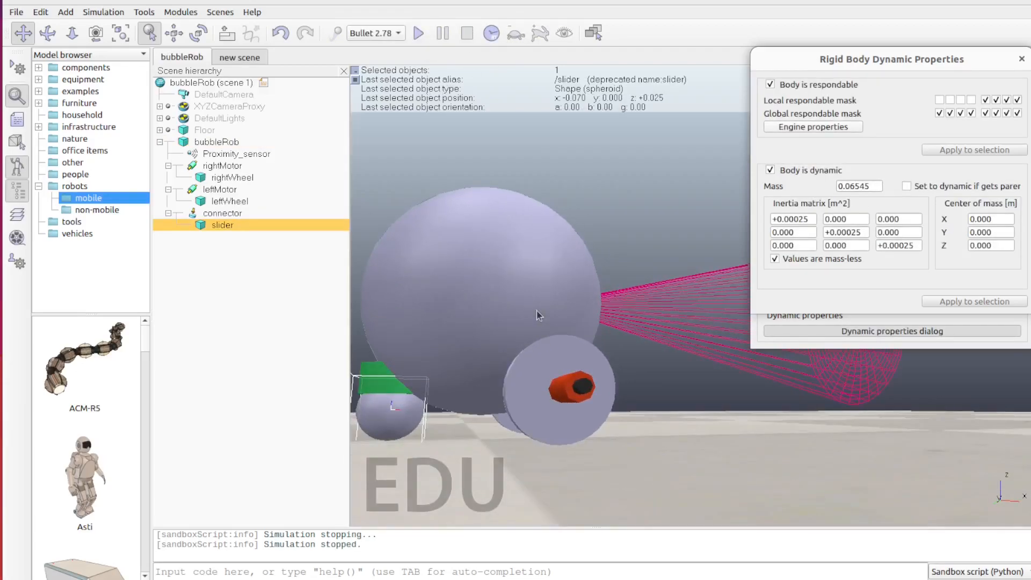
pyautogui.scroll(2, 536, 312)
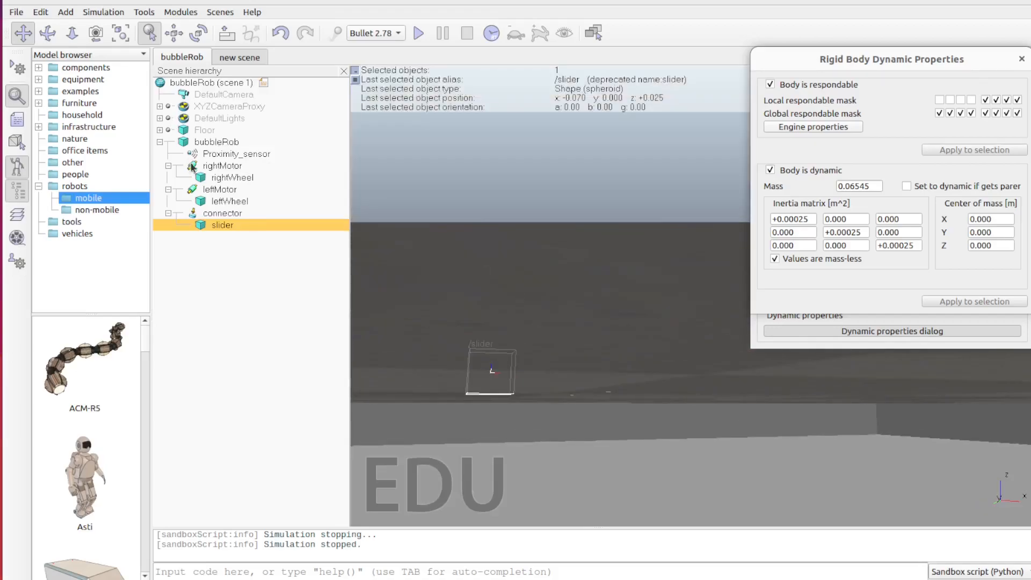
pyautogui.click(47, 35)
pyautogui.moveTo(535, 289); pyautogui.dragTo(529, 339)
pyautogui.click(24, 35)
pyautogui.moveTo(514, 198); pyautogui.dragTo(604, 333)
pyautogui.scroll(-5, 634, 456)
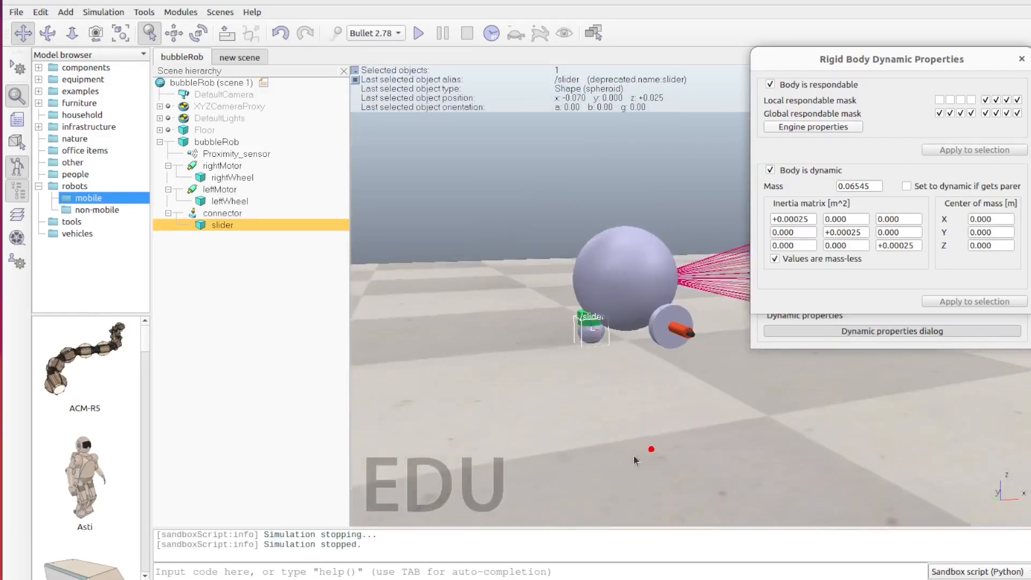
pyautogui.click(418, 34)
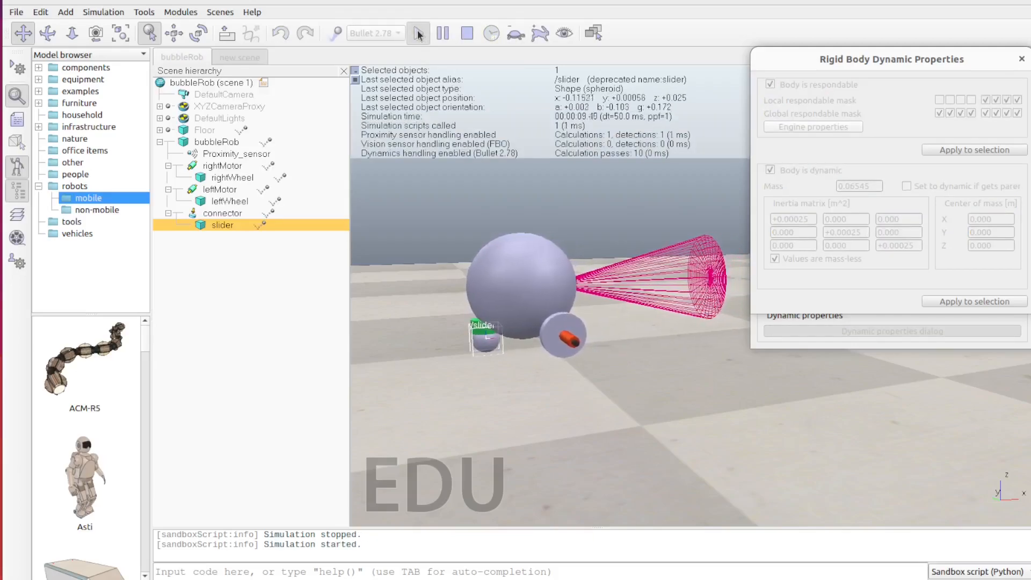
pyautogui.click(468, 34)
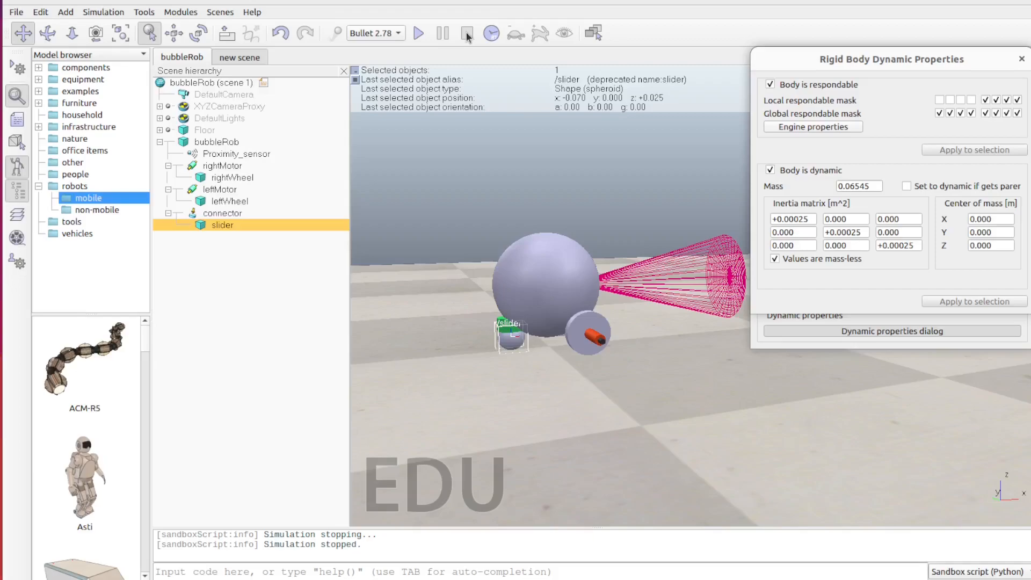
# Switch the physics engine to Bullet 2.83 and run and stop the simulation to test the robot.
pyautogui.click(399, 33)
pyautogui.click(394, 49)
pyautogui.click(418, 33)
pyautogui.click(467, 33)
# Switch the physics engine to ODE and run and stop the simulation twice to test the robot.
pyautogui.click(383, 35)
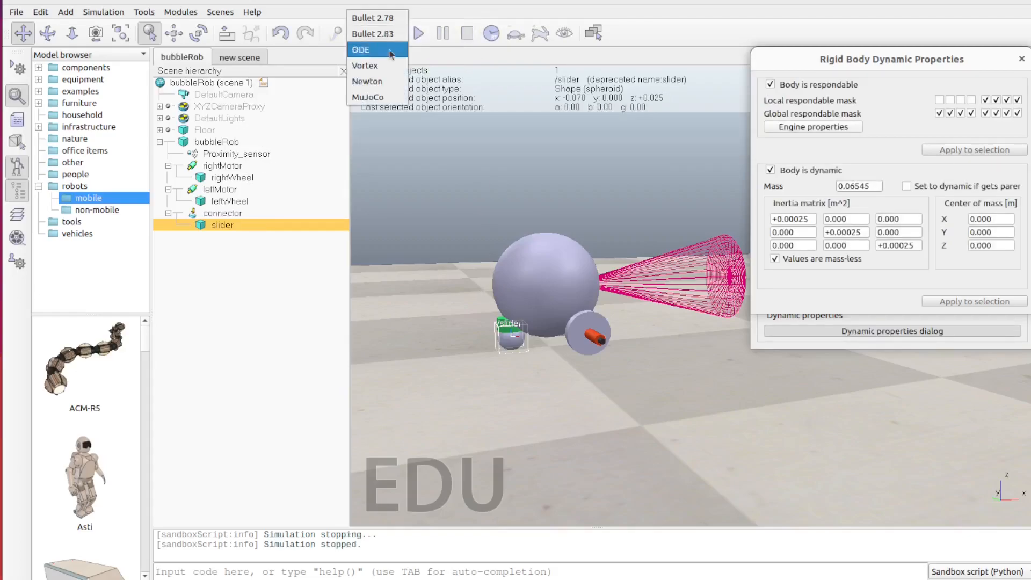
pyautogui.click(395, 50)
pyautogui.click(418, 33)
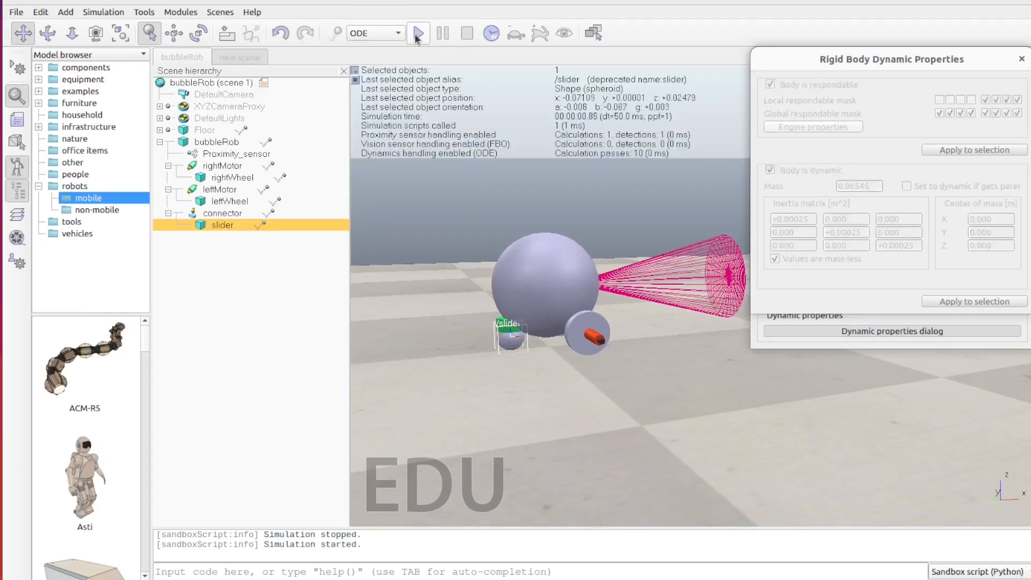
pyautogui.click(467, 33)
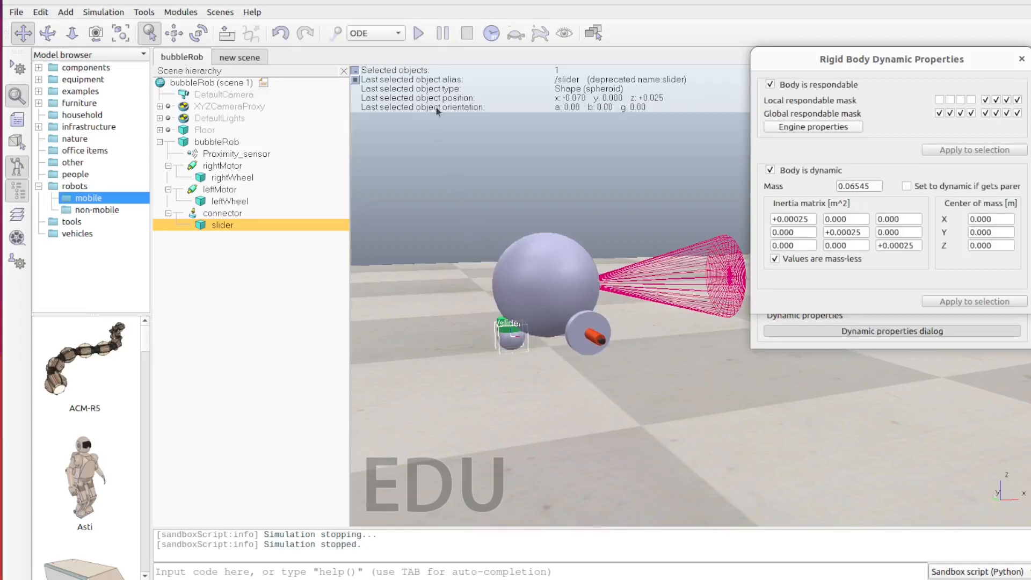
pyautogui.click(418, 33)
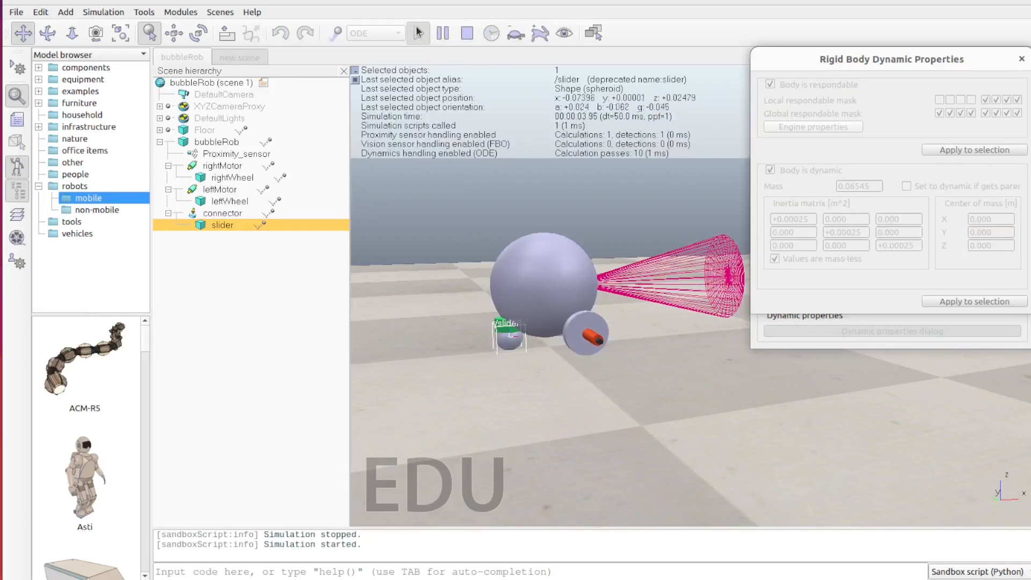
pyautogui.click(467, 33)
# Set the physics engine back to Bullet 2.78 and run and stop the simulation twice to recheck the robot.
pyautogui.click(373, 34)
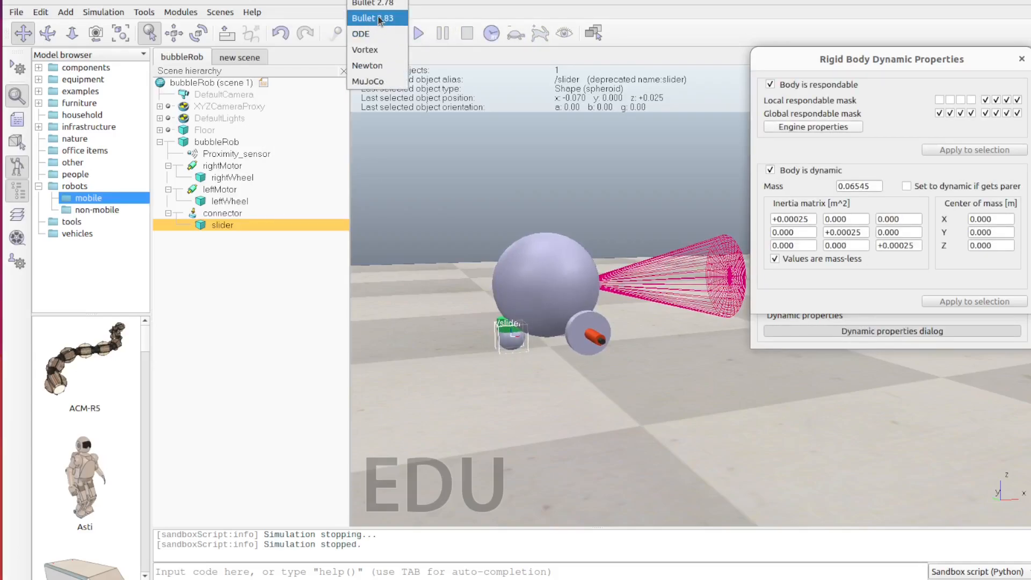
pyautogui.click(376, 5)
pyautogui.click(418, 34)
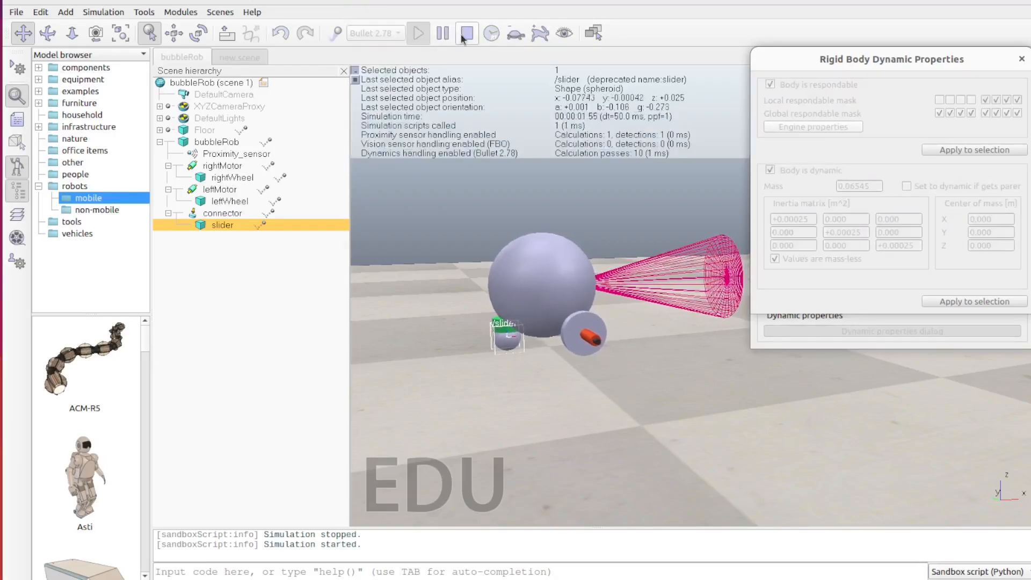
pyautogui.click(467, 34)
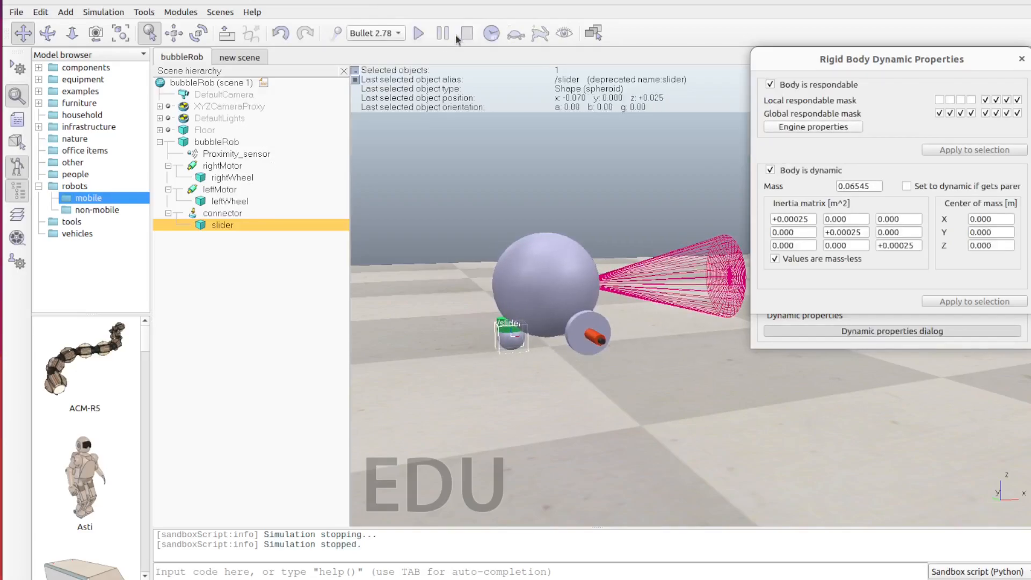
pyautogui.click(412, 34)
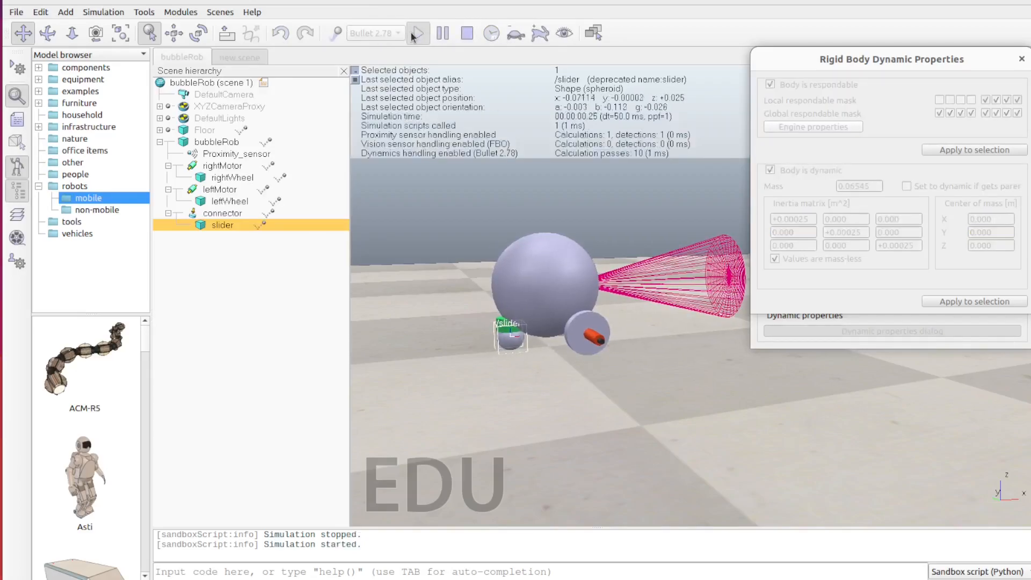
pyautogui.click(466, 34)
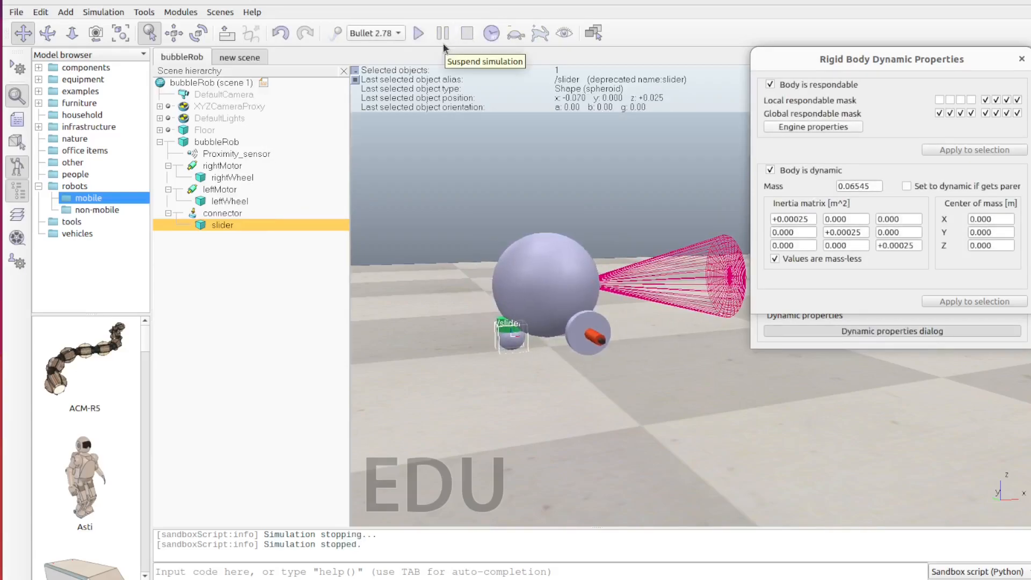
# Examine the rigid body dynamic properties of the bubbleRob body, slider and right wheel, comparing their masses and respondable masks.
pyautogui.click(570, 272)
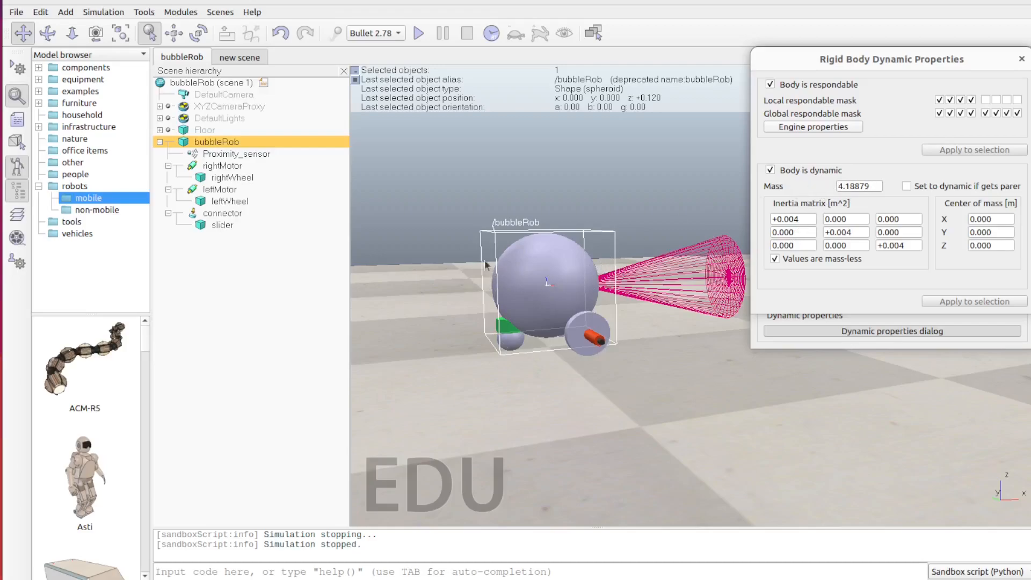
pyautogui.click(510, 341)
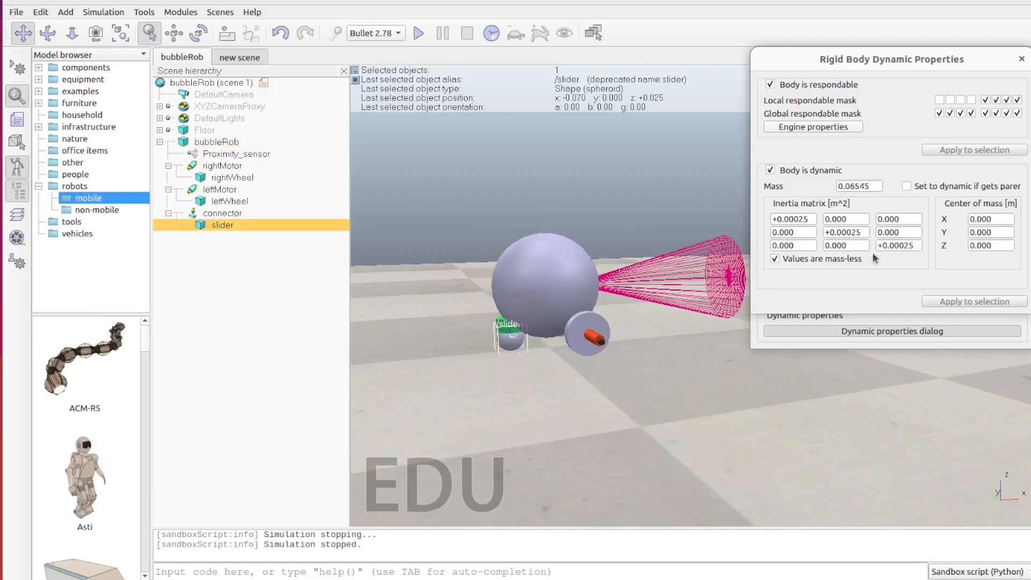
pyautogui.click(529, 288)
pyautogui.click(509, 344)
pyautogui.click(582, 335)
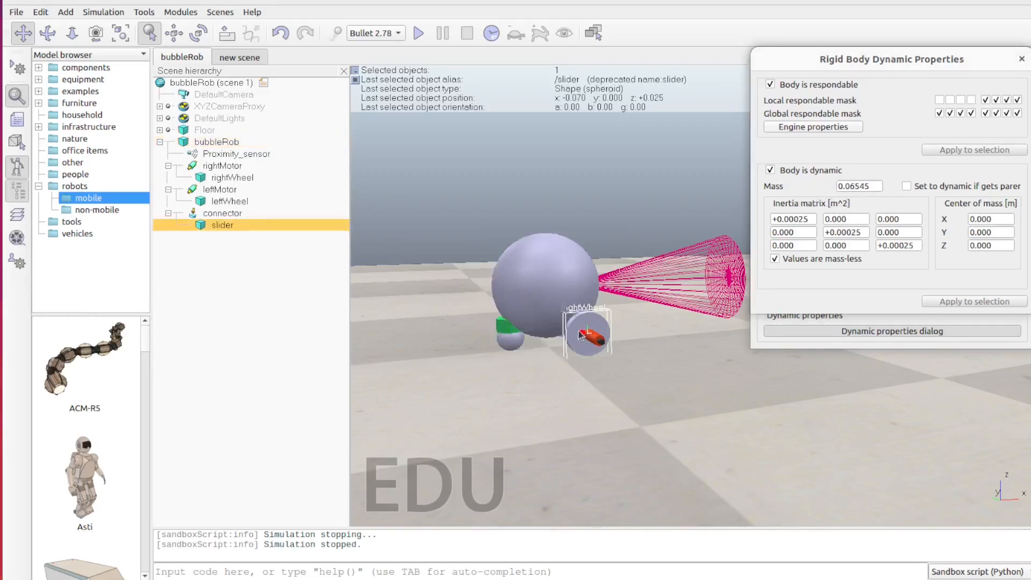
pyautogui.click(581, 334)
pyautogui.click(531, 331)
pyautogui.click(505, 346)
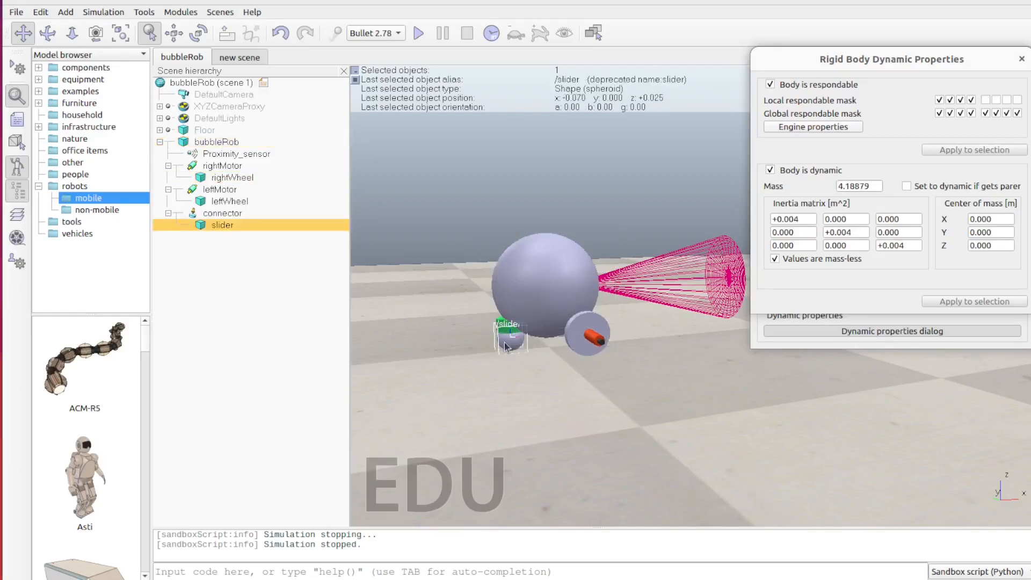
pyautogui.click(530, 303)
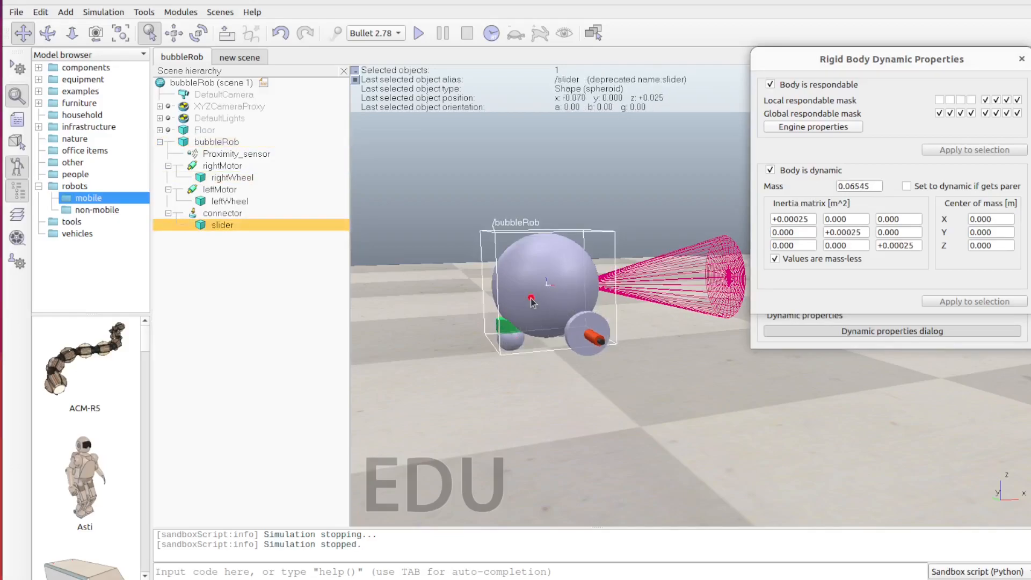
# Scale the mass of the bubbleRob body, both wheels and the slider by a factor of 8.
pyautogui.click(549, 374)
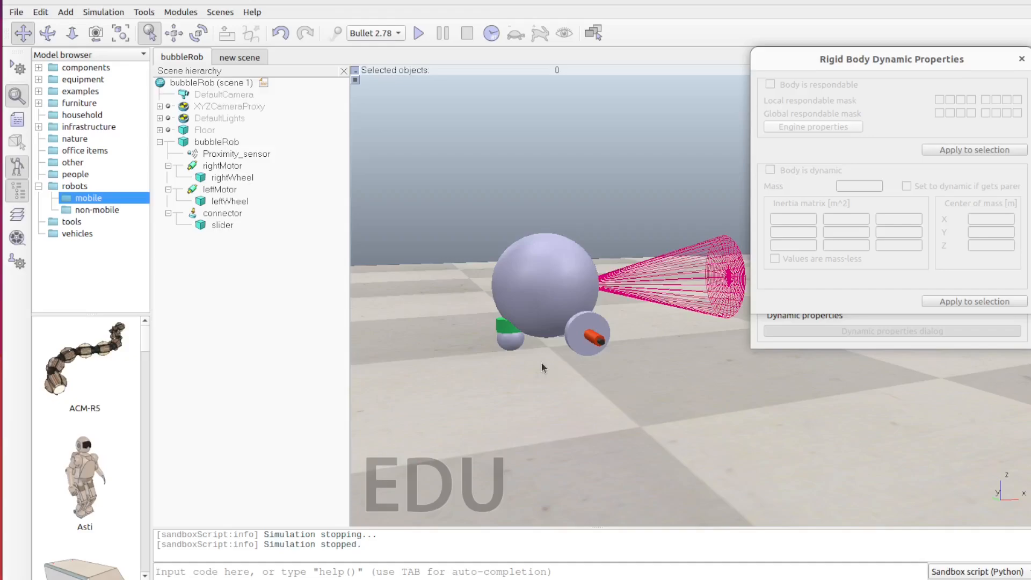
pyautogui.click(521, 299)
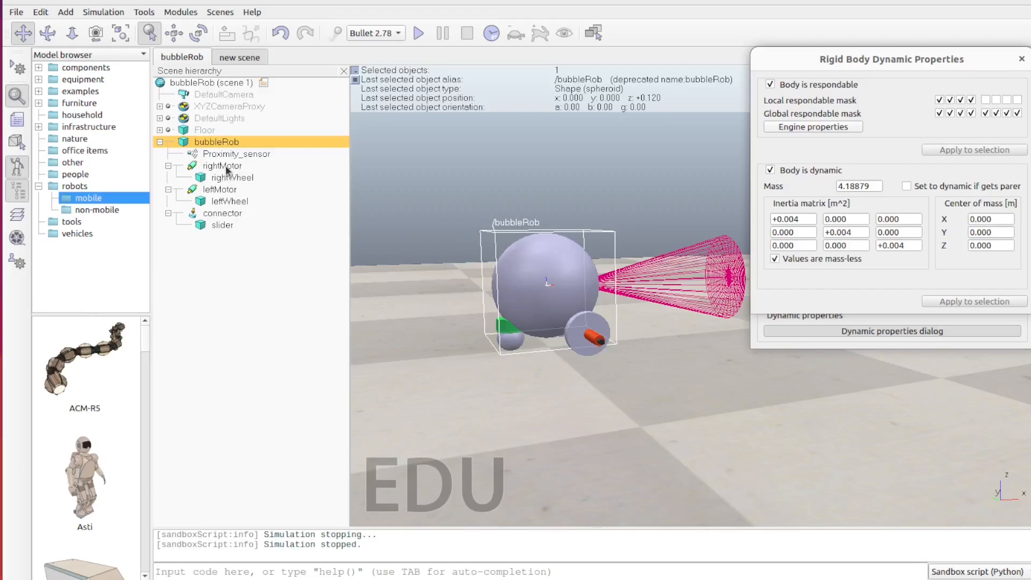
pyautogui.keyDown('ctrl'); pyautogui.click(228, 177); pyautogui.keyUp('ctrl')
pyautogui.keyDown('ctrl'); pyautogui.click(224, 200); pyautogui.keyUp('ctrl')
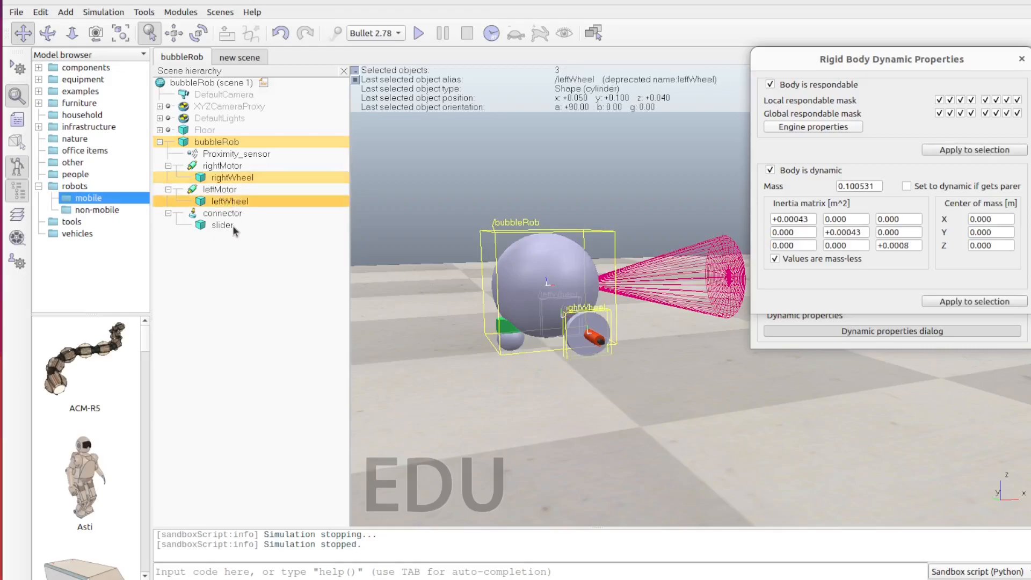
pyautogui.keyDown('ctrl'); pyautogui.click(233, 225); pyautogui.keyUp('ctrl')
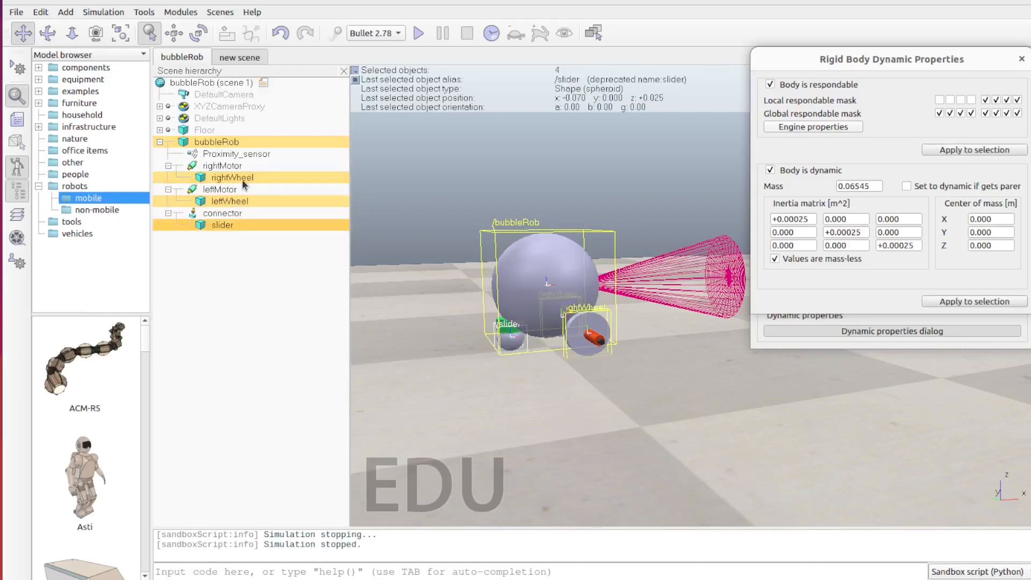
pyautogui.click(65, 12)
pyautogui.moveTo(48, 15)
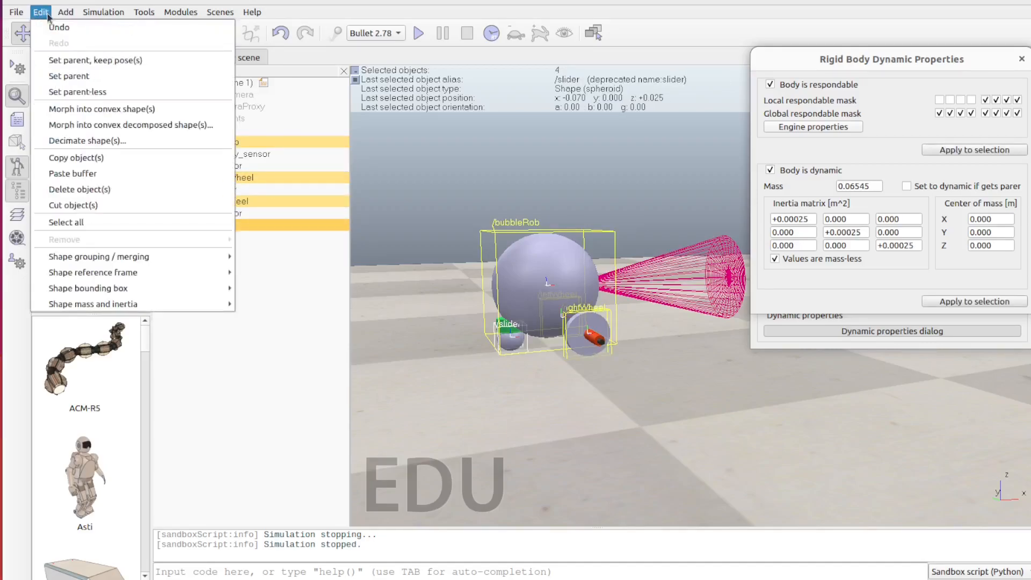
pyautogui.moveTo(84, 309)
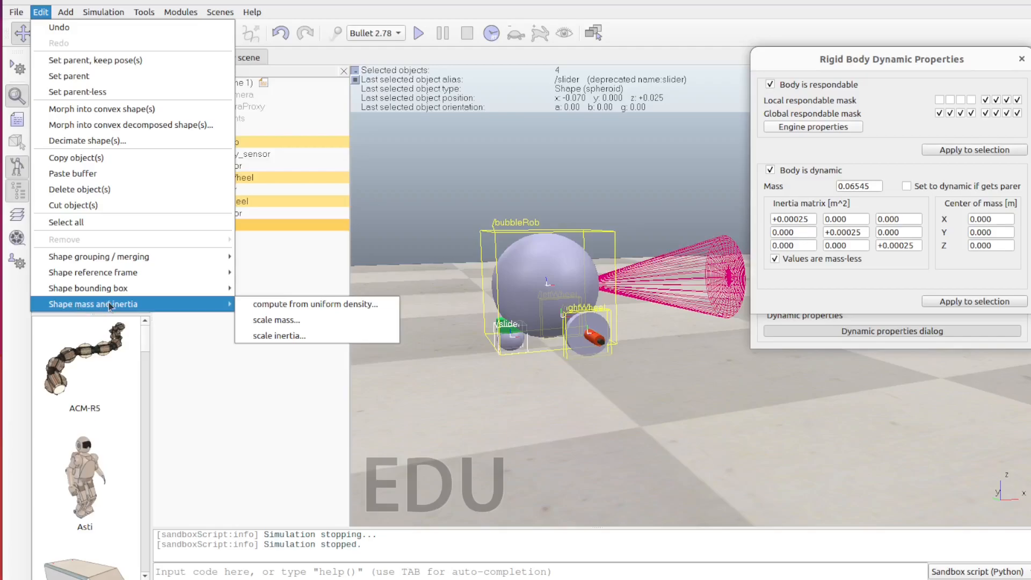
pyautogui.click(278, 321)
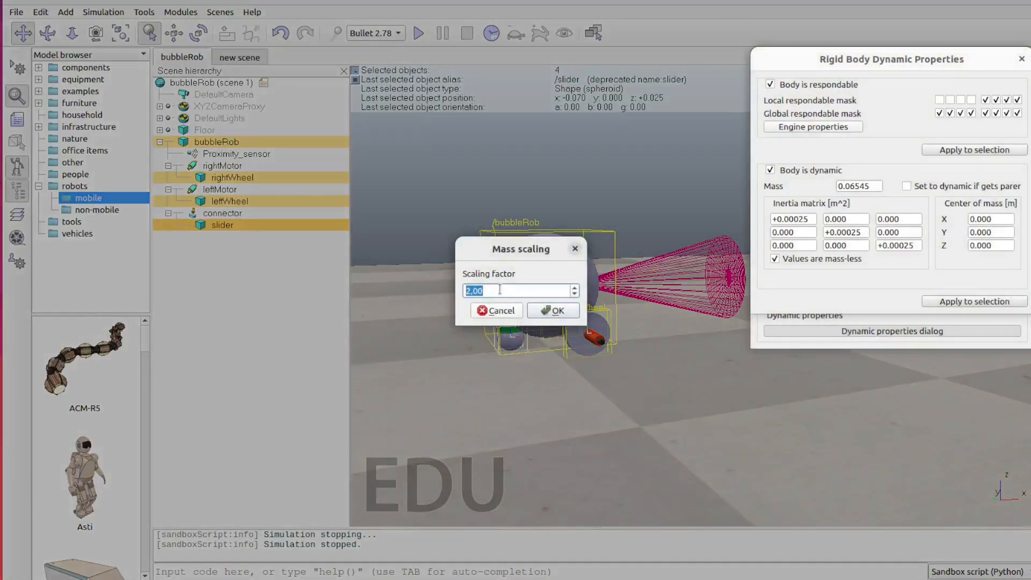
pyautogui.write('8')
pyautogui.click(557, 311)
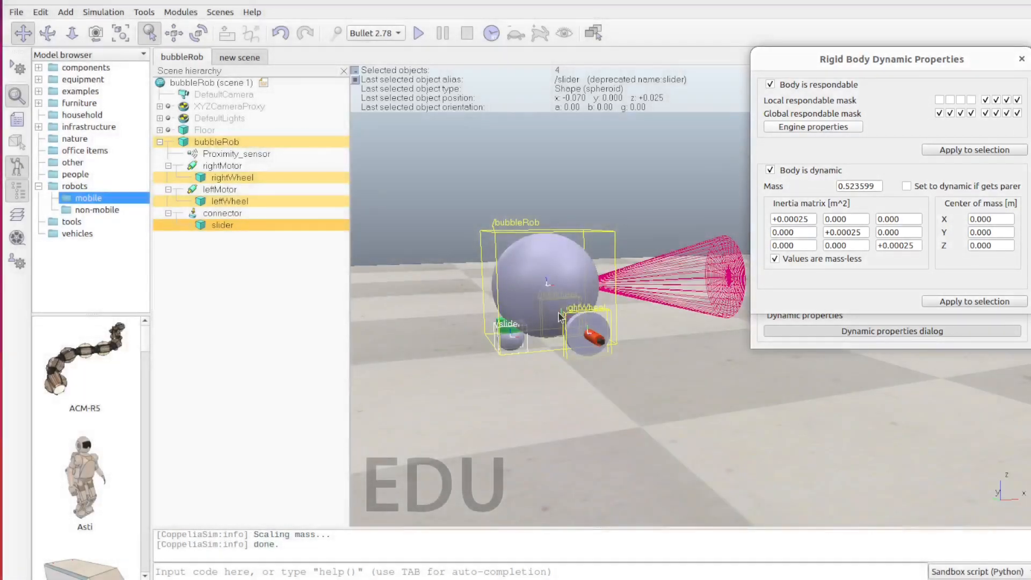
# Scale the inertia of the bubbleRob body, both wheels and the slider by a factor of 8.
pyautogui.click(66, 13)
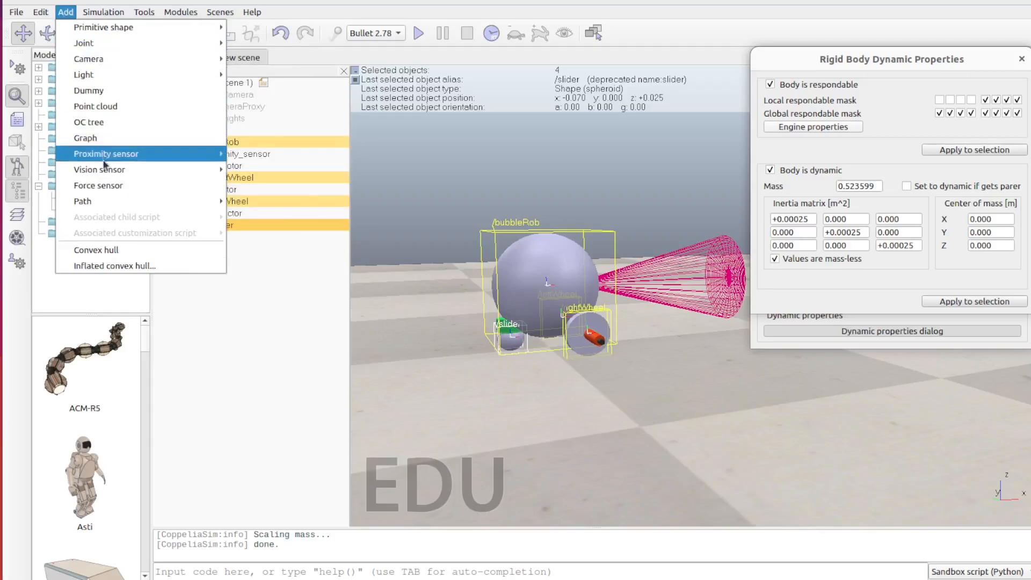
pyautogui.moveTo(41, 13)
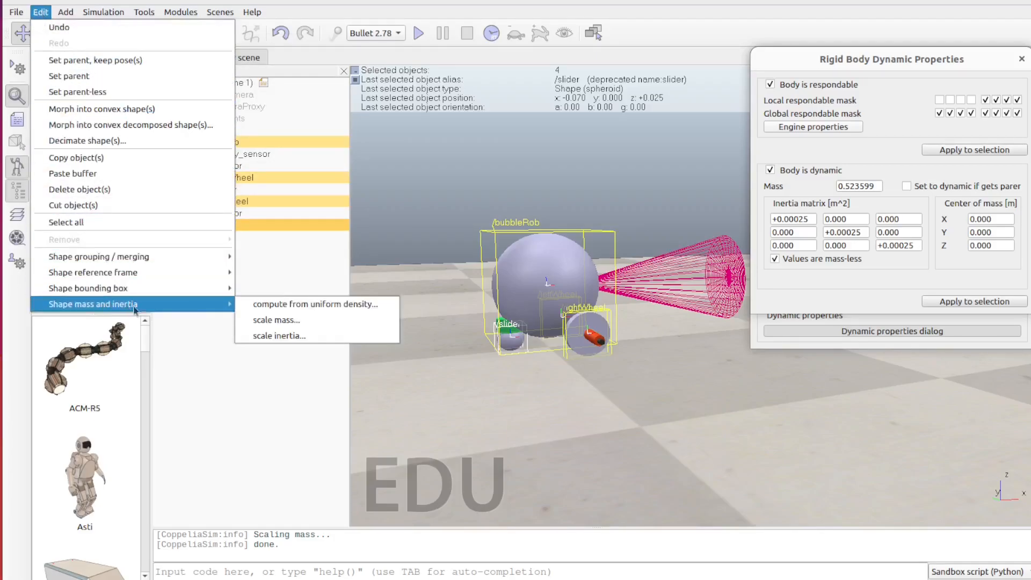
pyautogui.click(290, 334)
pyautogui.write('8')
pyautogui.click(555, 311)
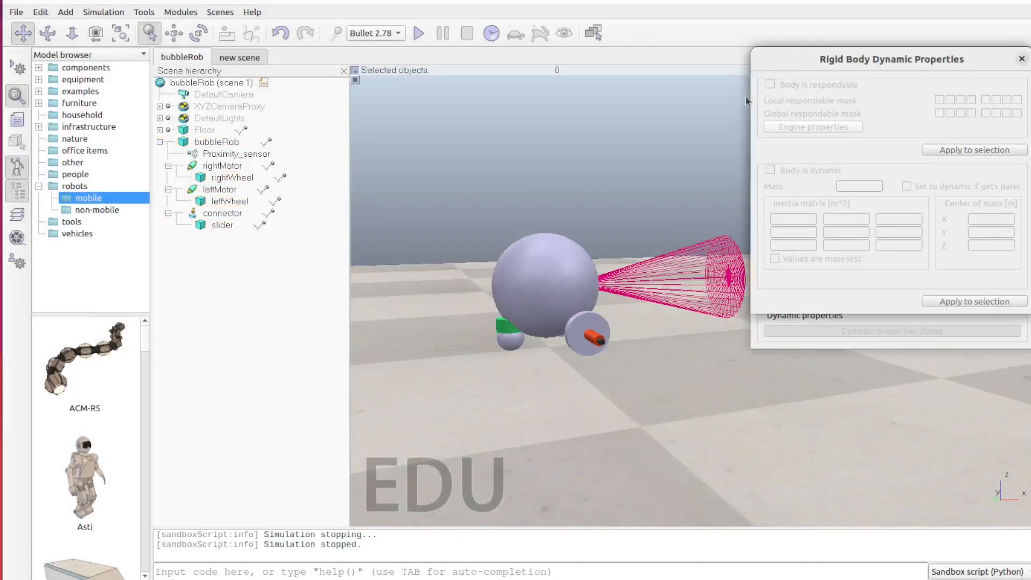
# Examine the dynamic properties of the slider, wheels and bubbleRob body, and the joint properties of both motors.
pyautogui.click(26, 95)
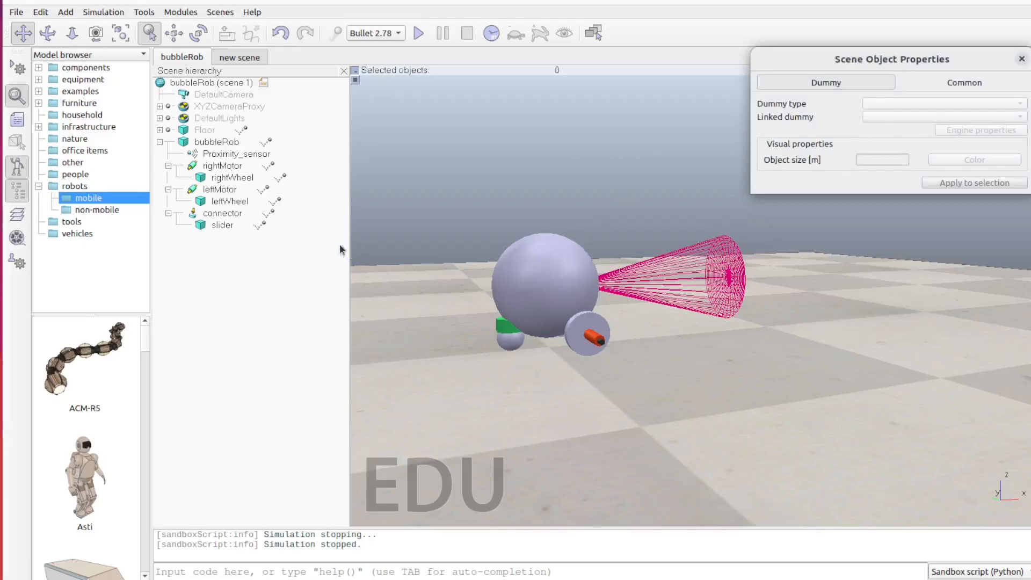
pyautogui.click(214, 223)
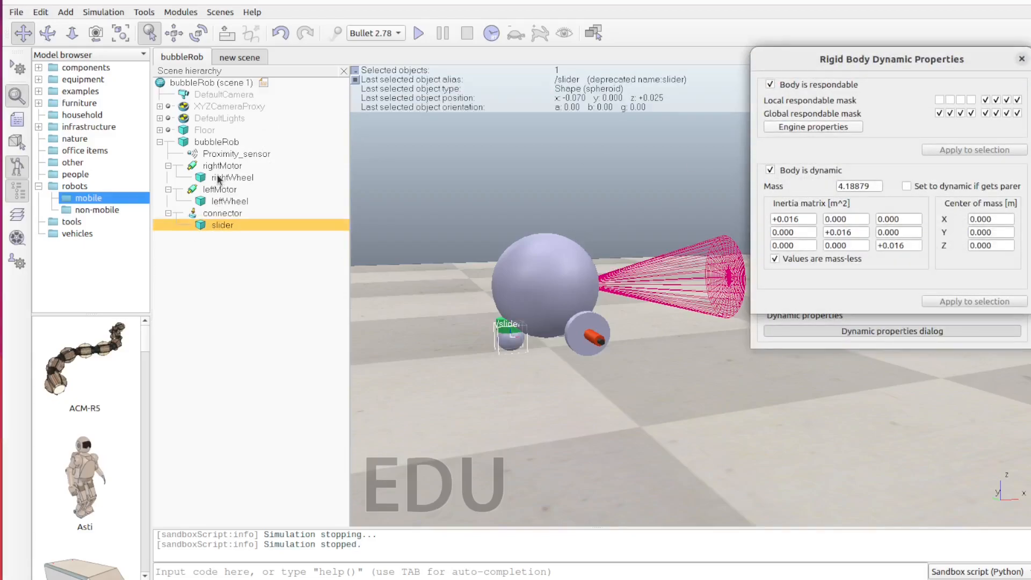
pyautogui.click(217, 177)
pyautogui.click(225, 201)
pyautogui.click(230, 225)
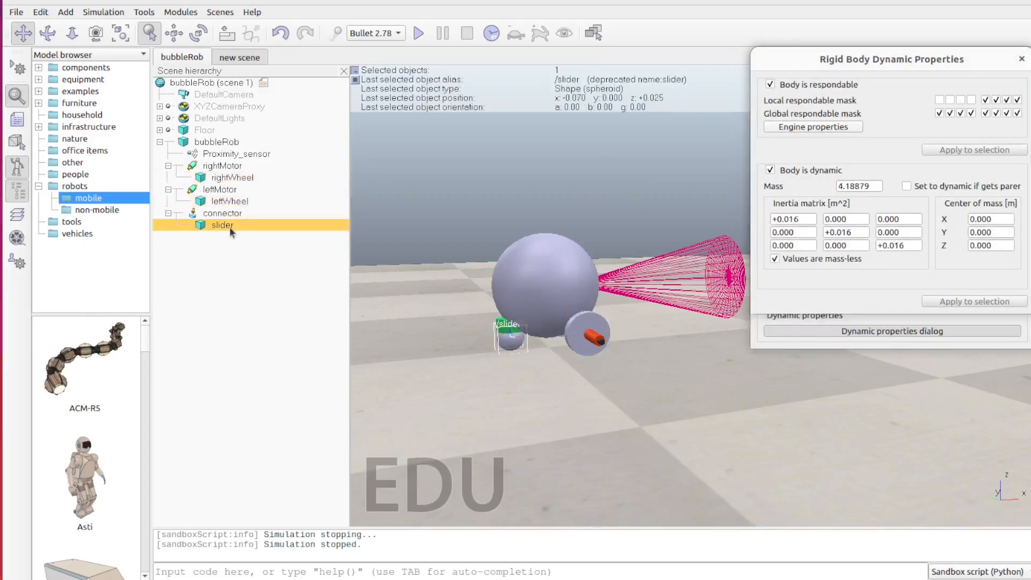
pyautogui.click(212, 142)
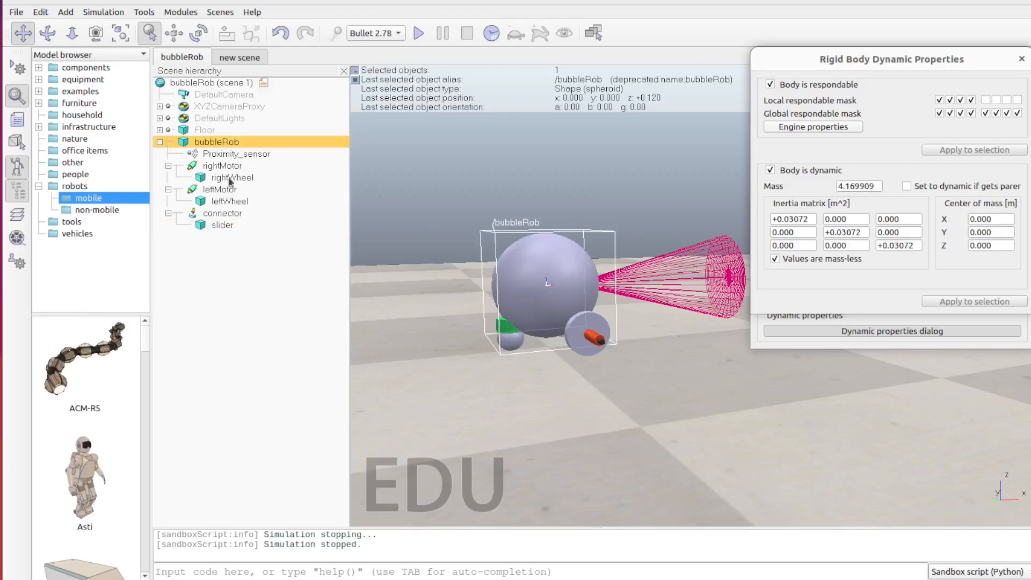
pyautogui.click(221, 168)
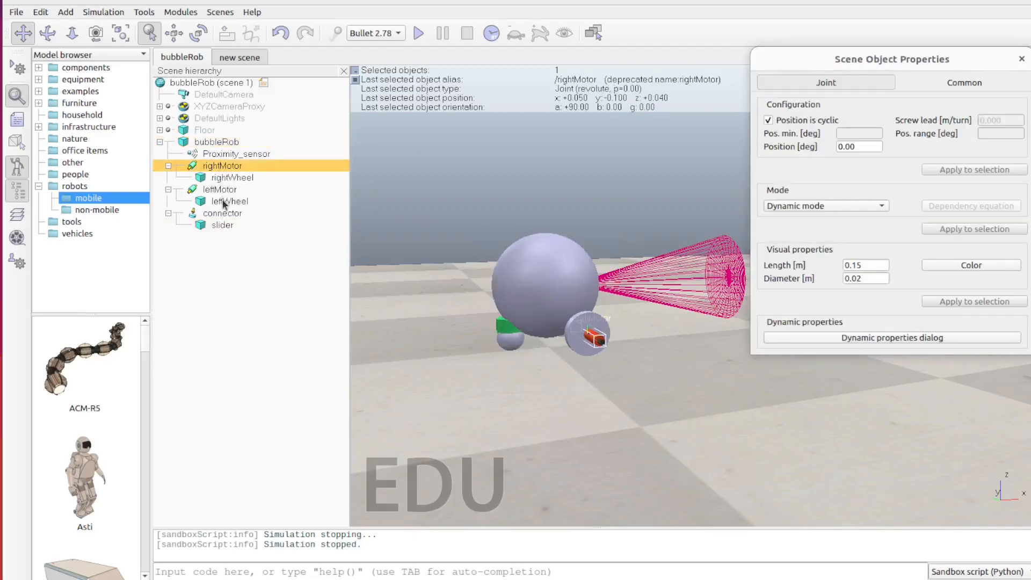
pyautogui.click(224, 188)
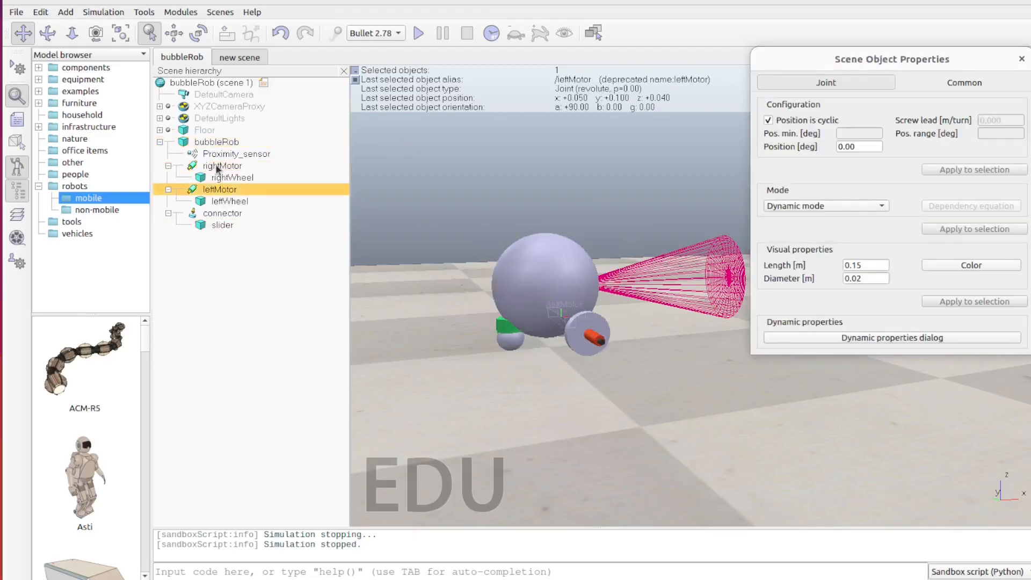
pyautogui.click(218, 176)
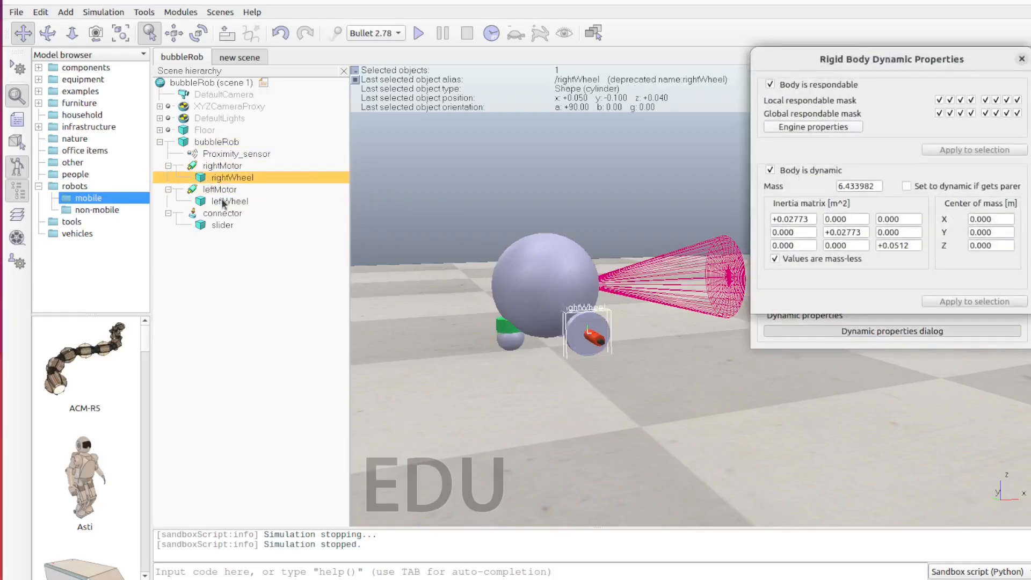
pyautogui.click(224, 201)
pyautogui.click(228, 225)
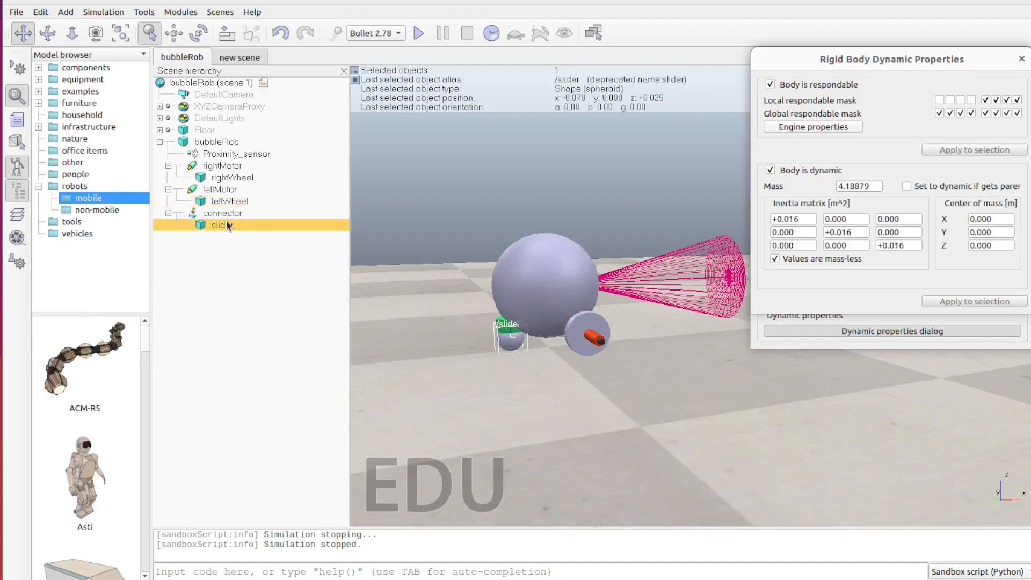
pyautogui.click(223, 203)
pyautogui.click(223, 178)
# Clear the selection, then run and stop the simulation to check the robot's stability with the scaled masses and inertias.
pyautogui.click(466, 68)
pyautogui.click(421, 32)
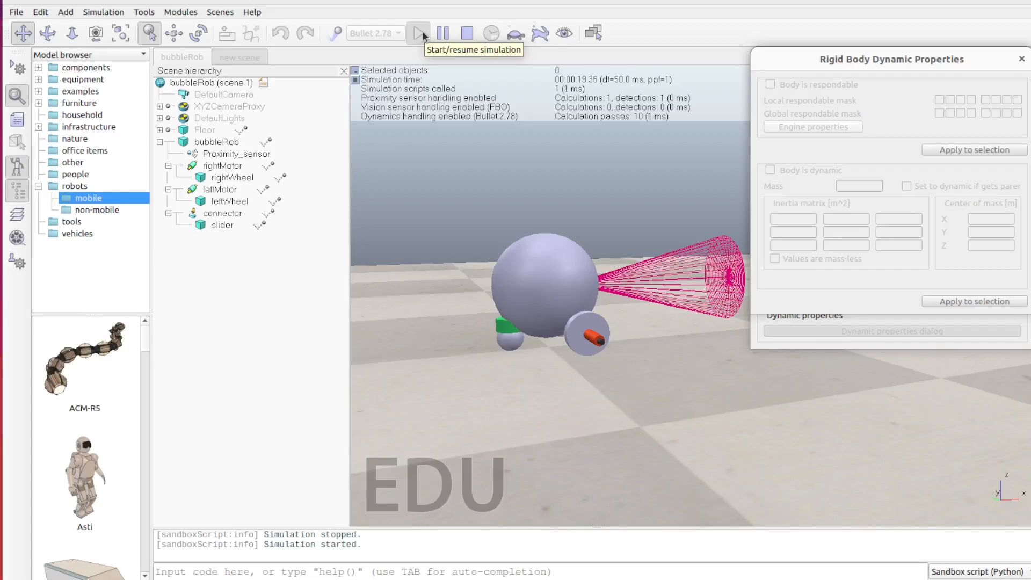
pyautogui.click(466, 34)
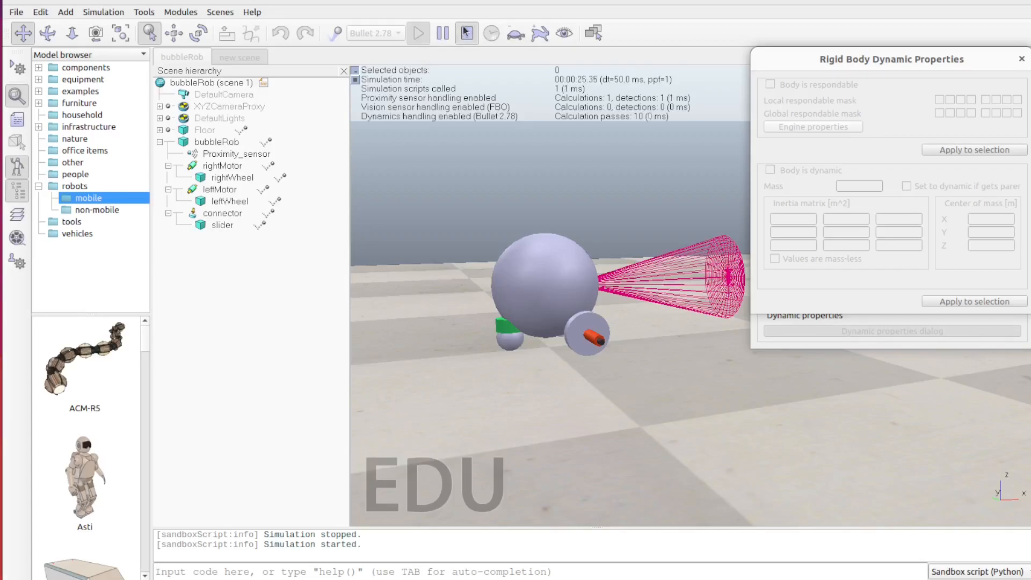
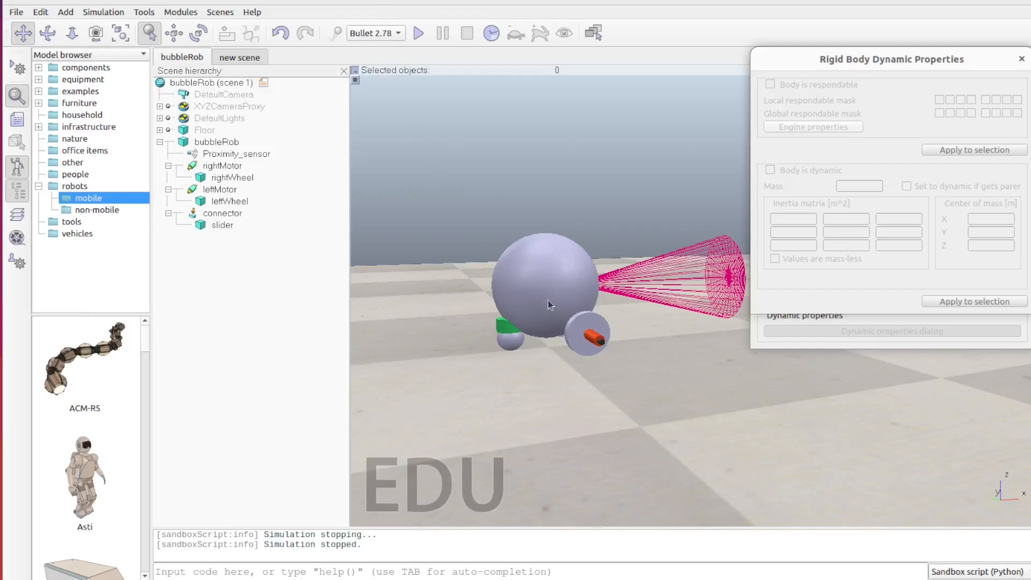
# Set the right motor joint's dynamic control mode to Velocity.
pyautogui.click(230, 164)
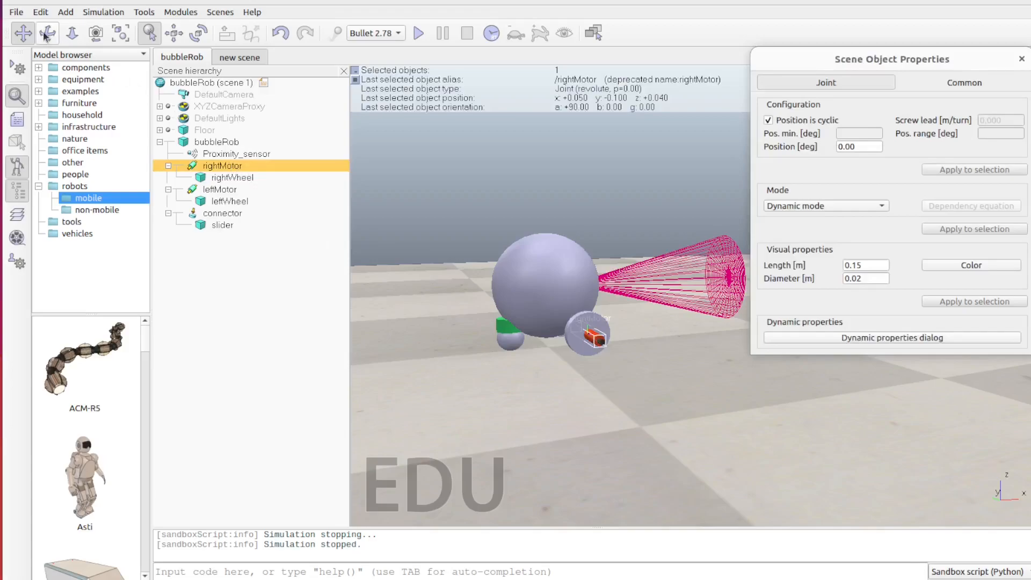
pyautogui.moveTo(680, 382); pyautogui.dragTo(631, 380)
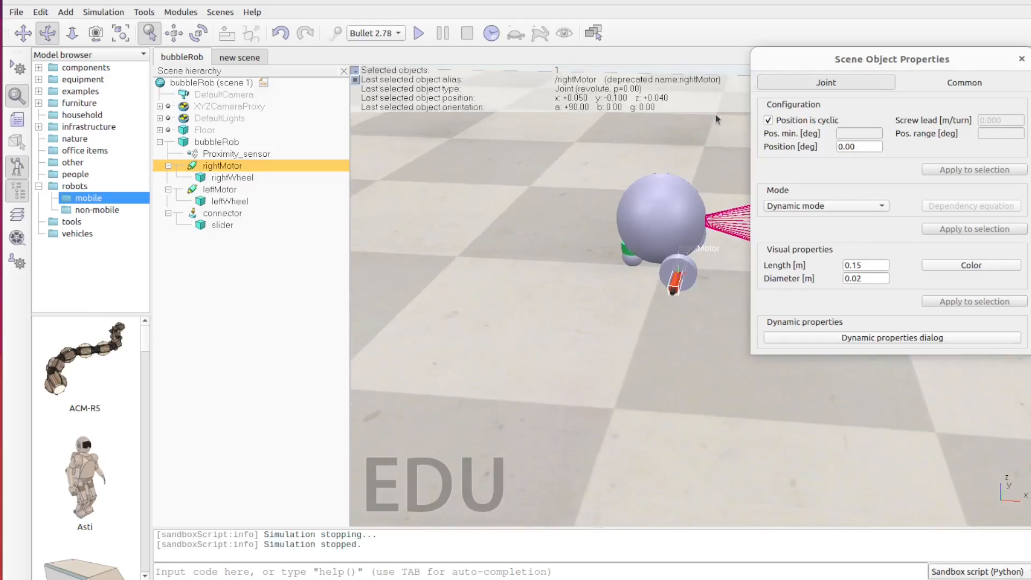
pyautogui.click(23, 33)
pyautogui.moveTo(661, 352); pyautogui.dragTo(466, 420)
pyautogui.click(589, 363)
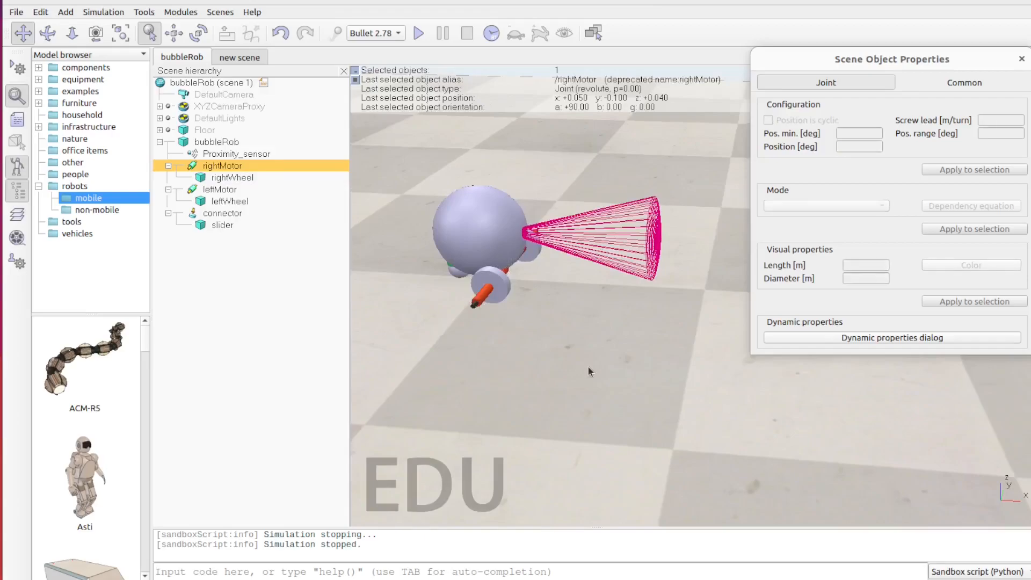
pyautogui.click(224, 167)
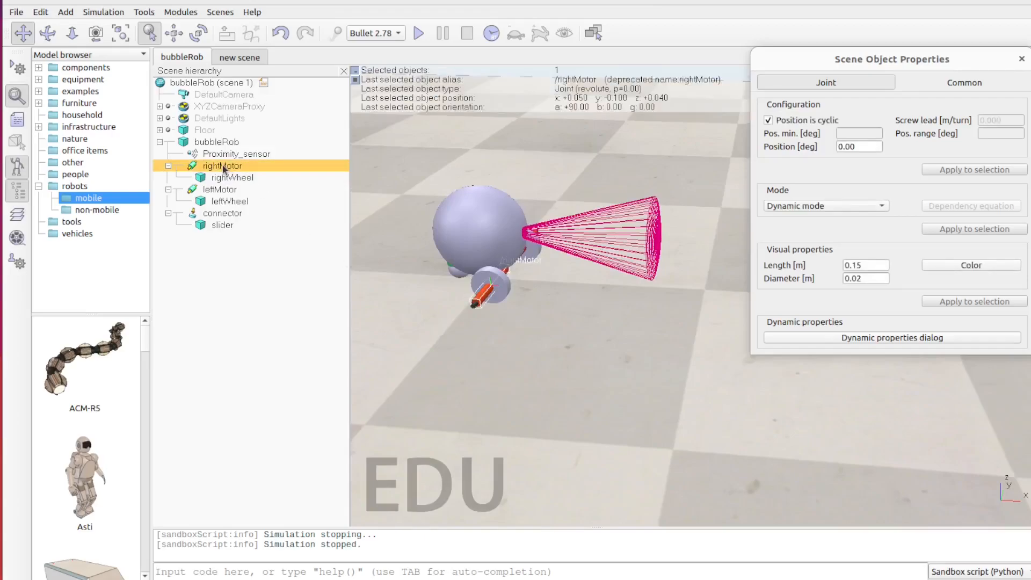
pyautogui.click(882, 337)
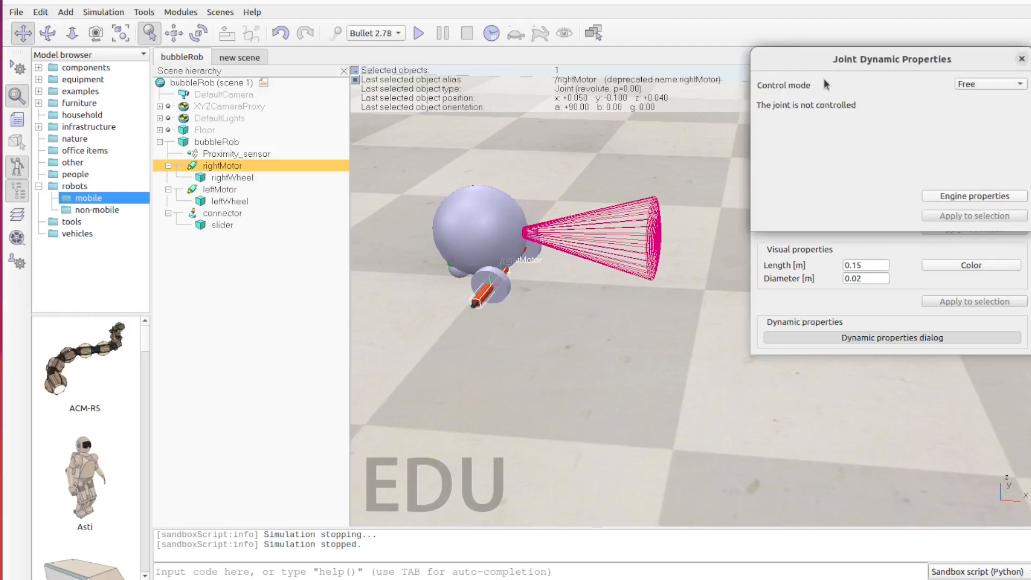
pyautogui.click(968, 86)
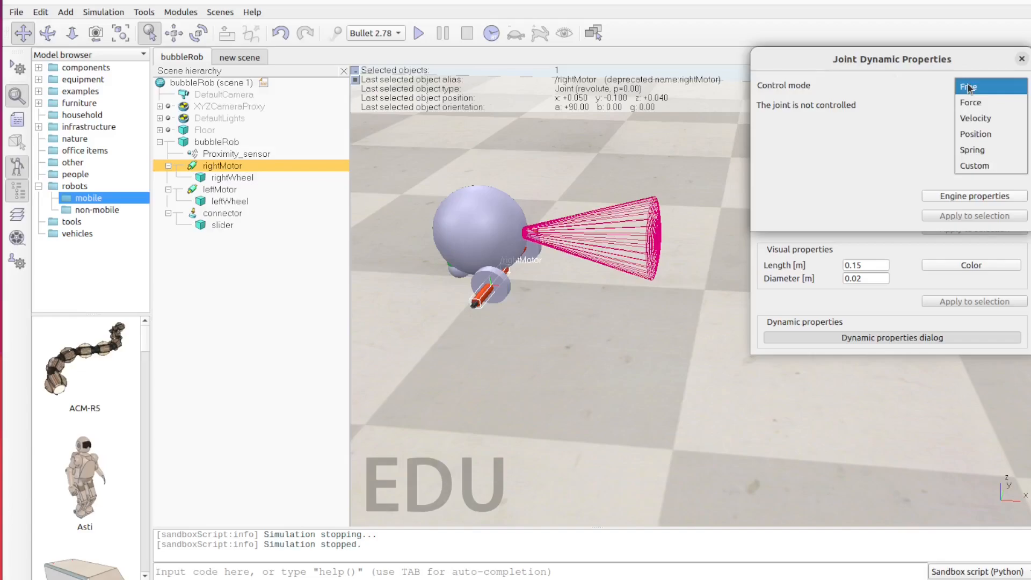
pyautogui.click(990, 118)
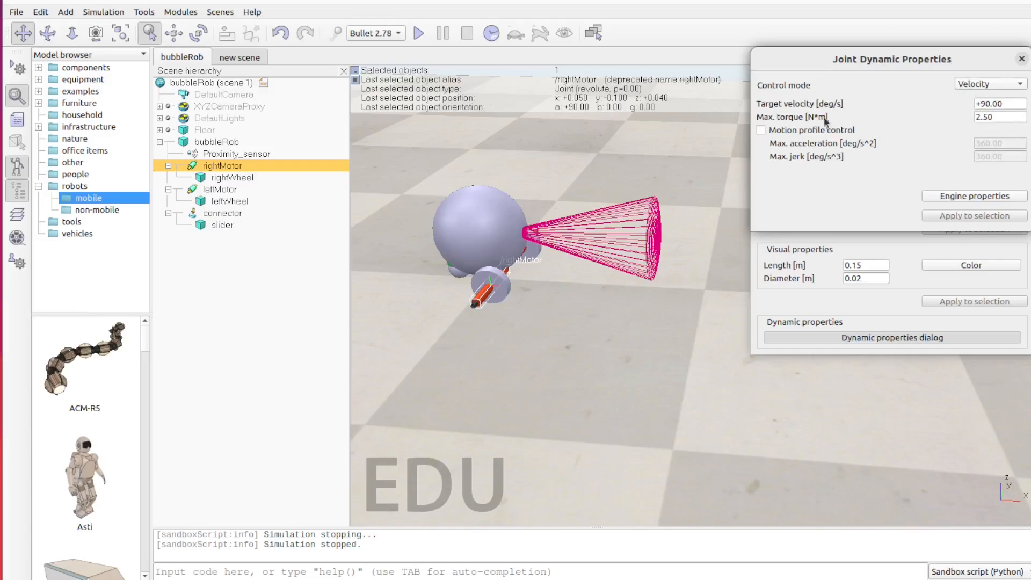
# Run and stop the simulation to test the robot's motion with only the right motor velocity-controlled.
pyautogui.click(1010, 105)
pyautogui.moveTo(997, 102); pyautogui.dragTo(975, 103)
pyautogui.click(1006, 102)
pyautogui.click(418, 33)
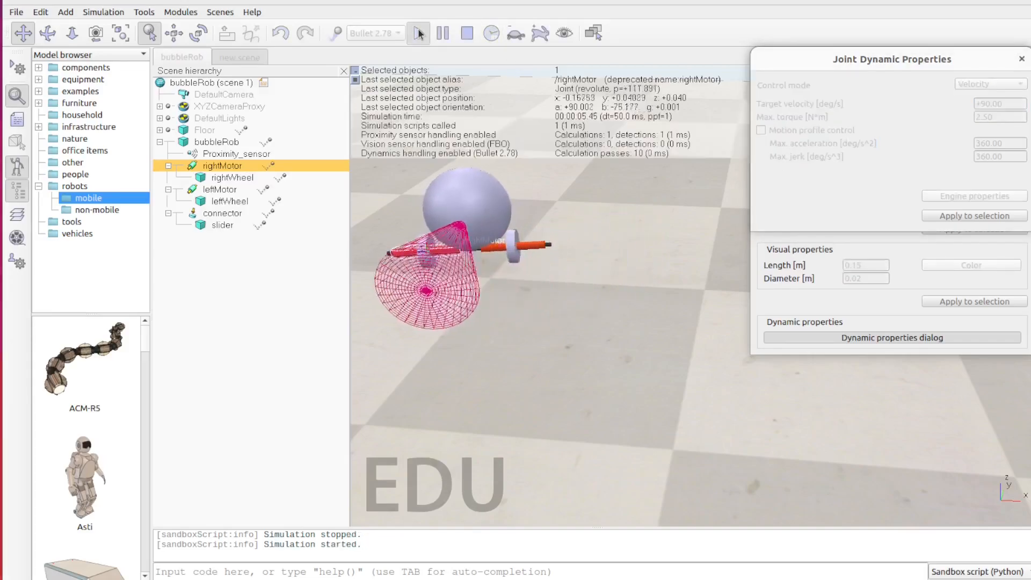
pyautogui.click(467, 34)
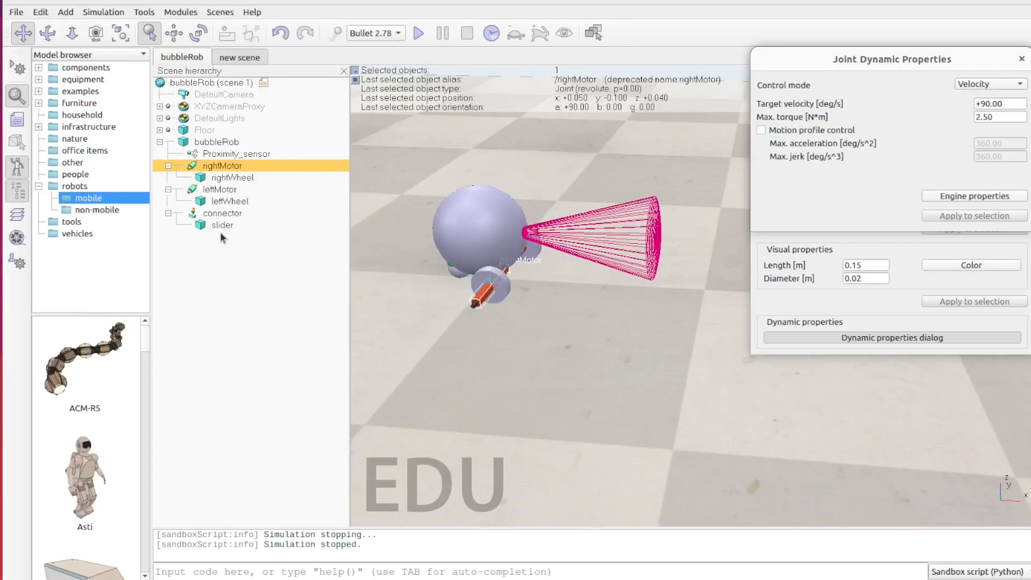
# Set the left motor joint's control mode to Velocity and run and stop the simulation to test both motors.
pyautogui.click(219, 190)
pyautogui.click(973, 92)
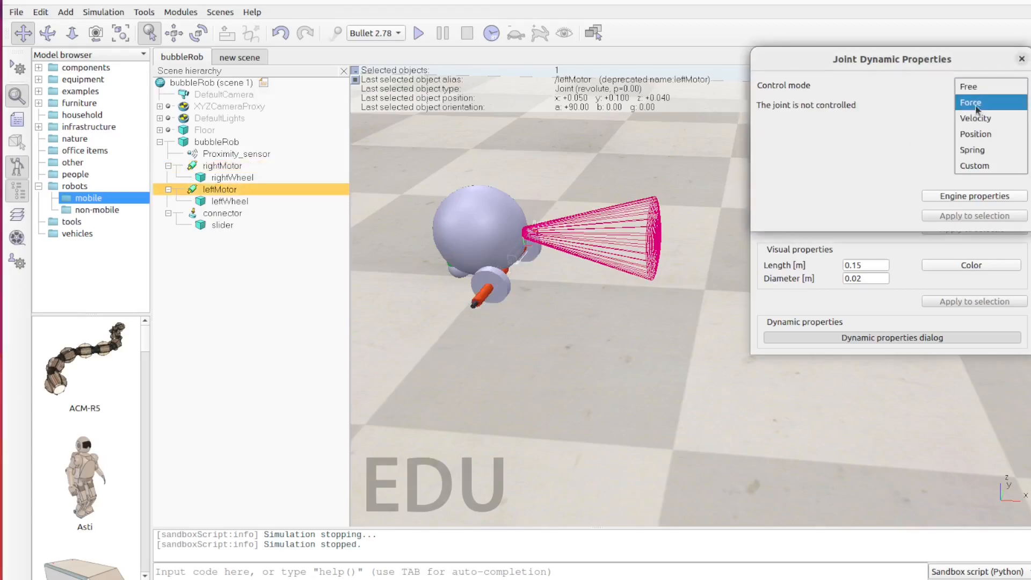
pyautogui.click(978, 113)
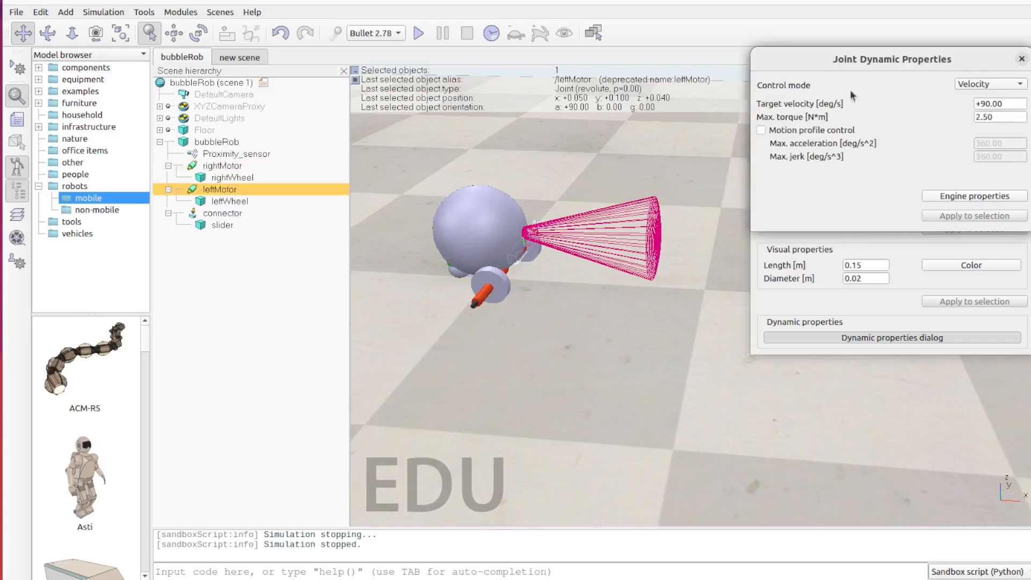
pyautogui.click(419, 34)
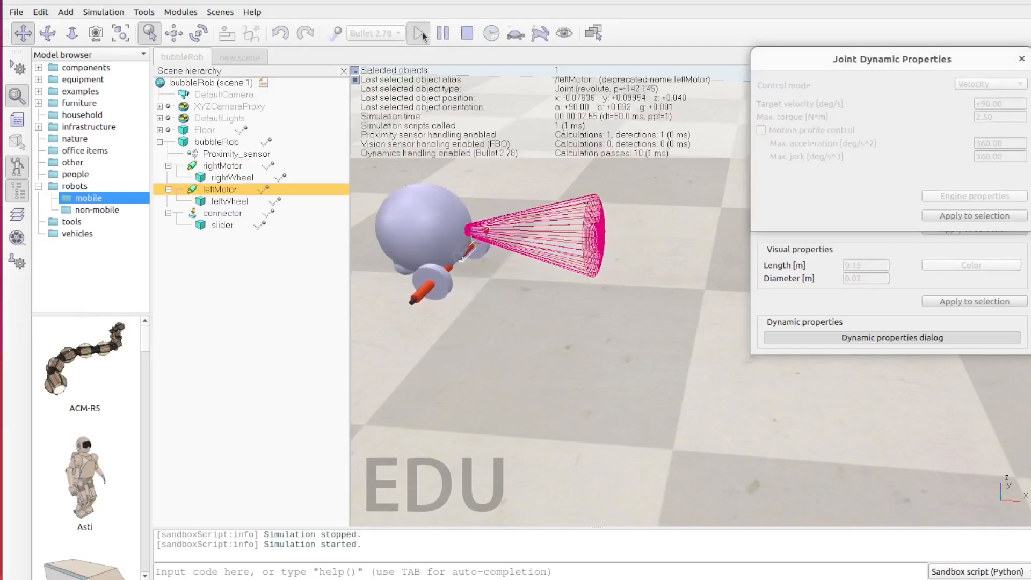
pyautogui.click(466, 33)
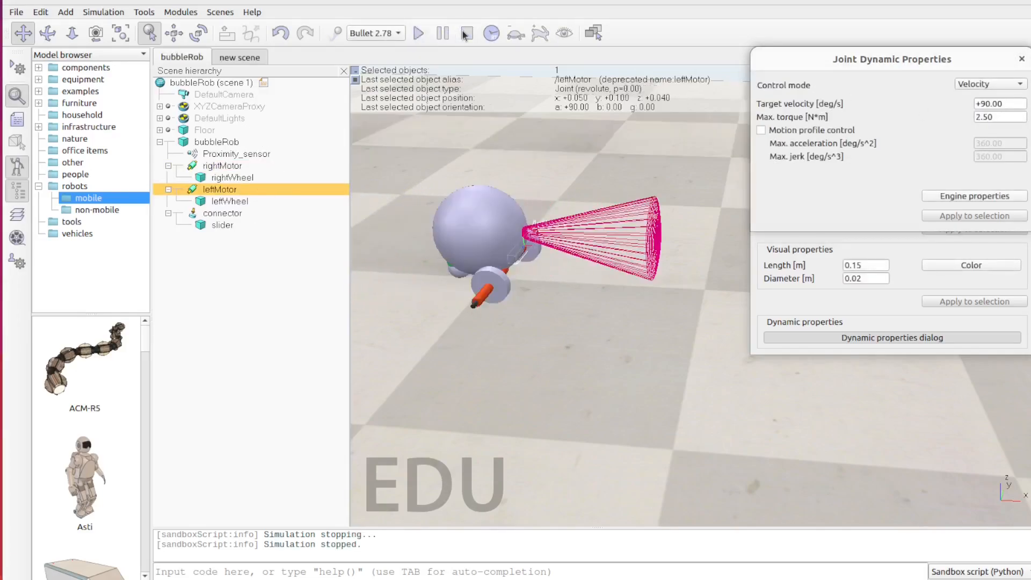
# Run and stop the simulation again to check the driving direction with both motors velocity-controlled.
pyautogui.click(420, 33)
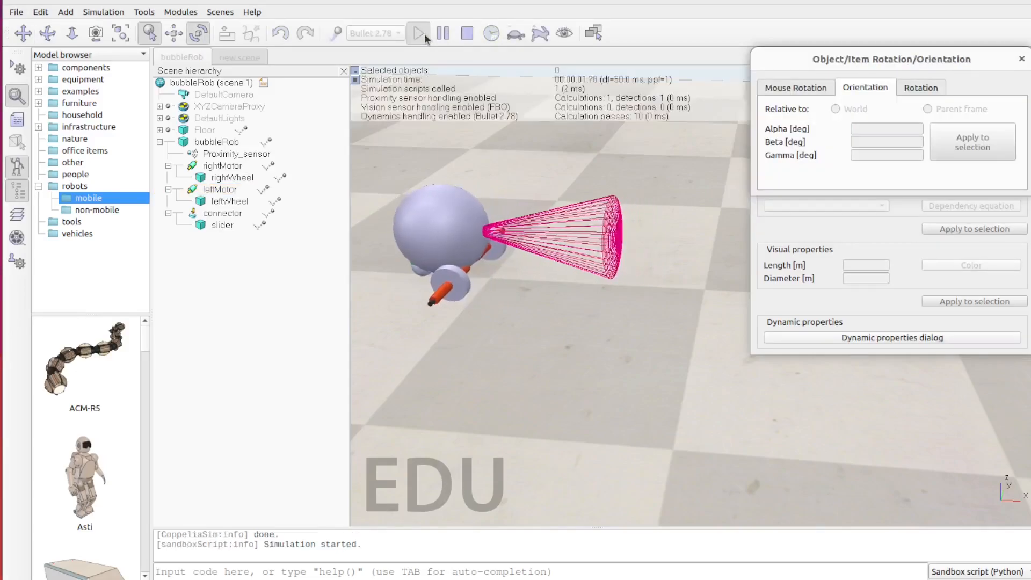
pyautogui.click(466, 33)
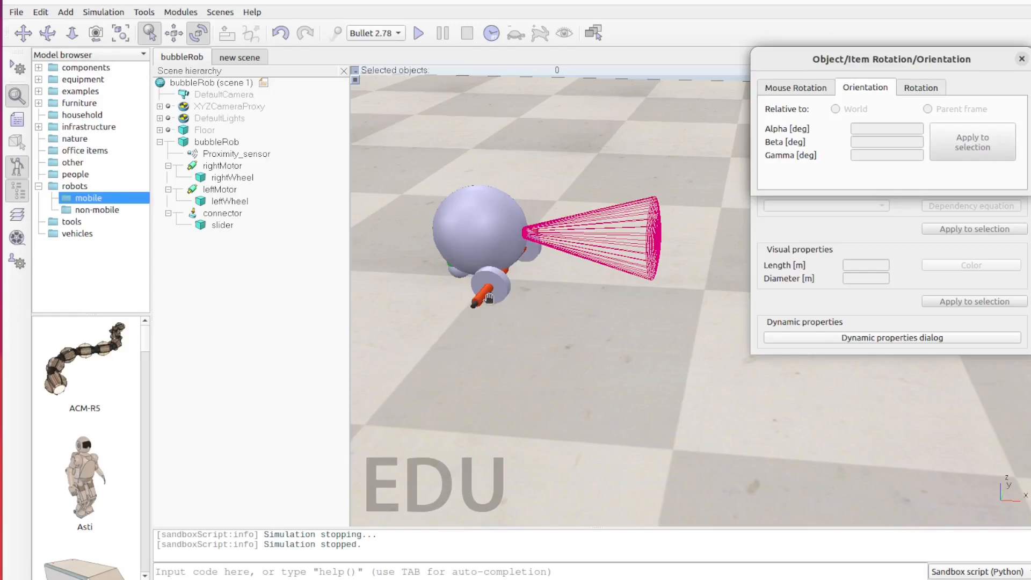
pyautogui.scroll(-2, 485, 299)
pyautogui.scroll(1, 485, 299)
pyautogui.scroll(4, 485, 299)
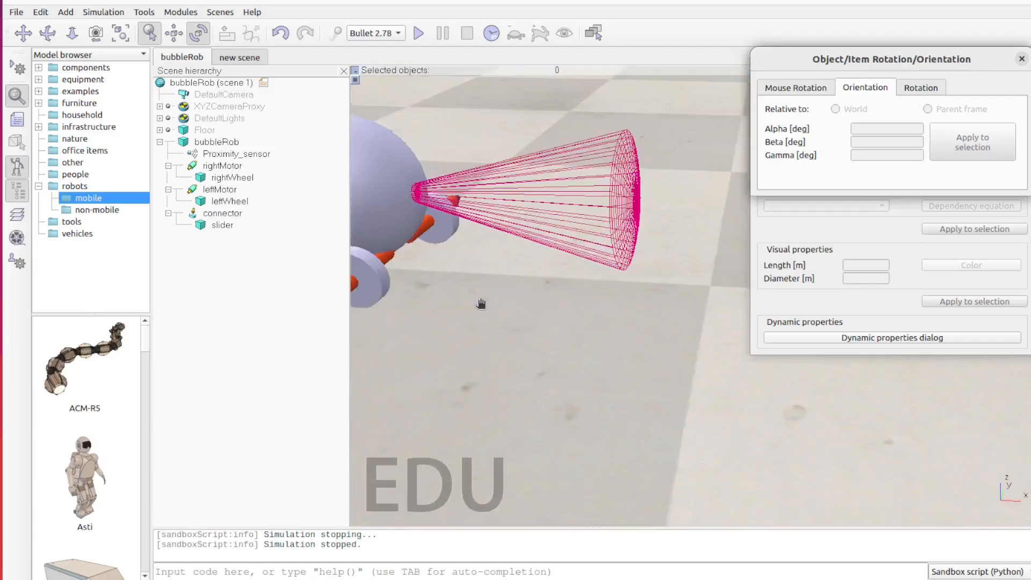
# Examine the orientation of the left and right motor joints up close on the robot.
pyautogui.click(48, 33)
pyautogui.moveTo(450, 260); pyautogui.dragTo(576, 323)
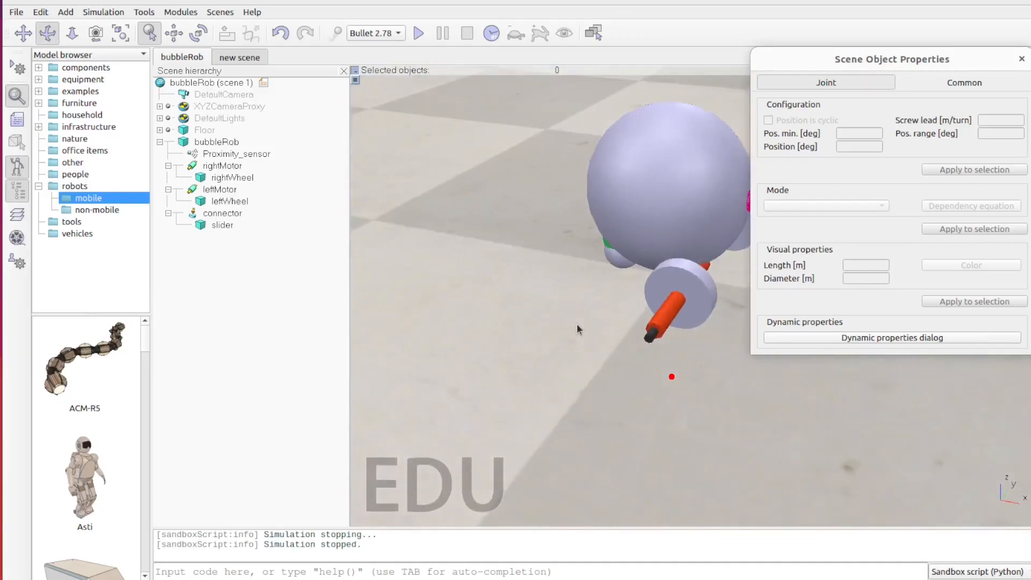
pyautogui.click(225, 194)
pyautogui.click(228, 167)
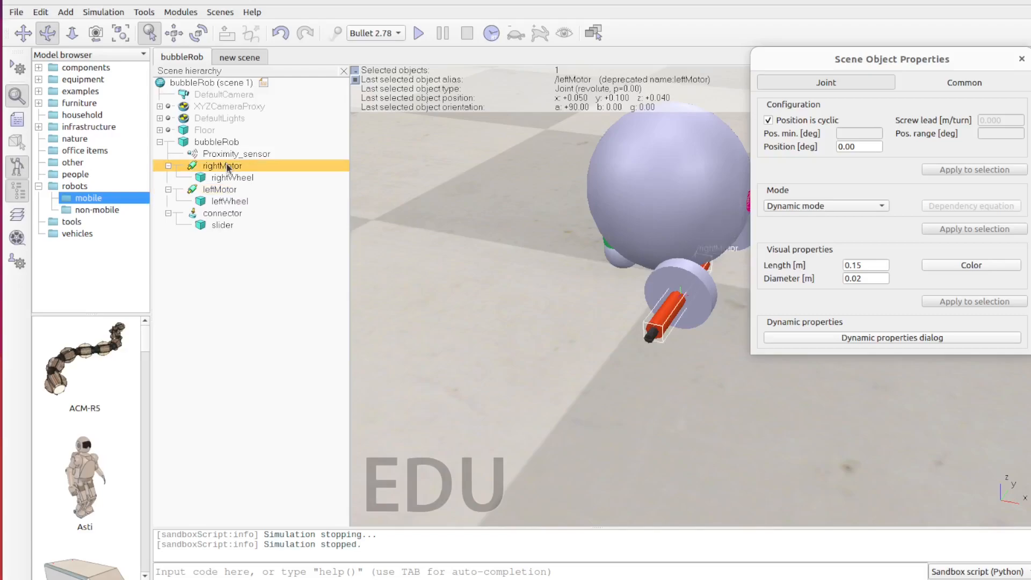
pyautogui.scroll(10, 690, 298)
pyautogui.scroll(-5, 686, 303)
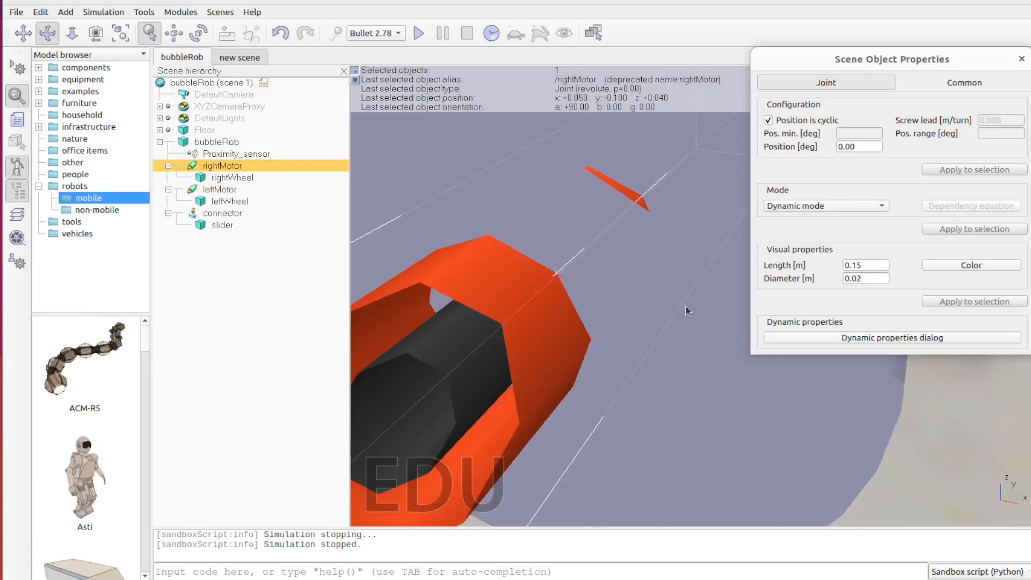
pyautogui.scroll(-5, 623, 300)
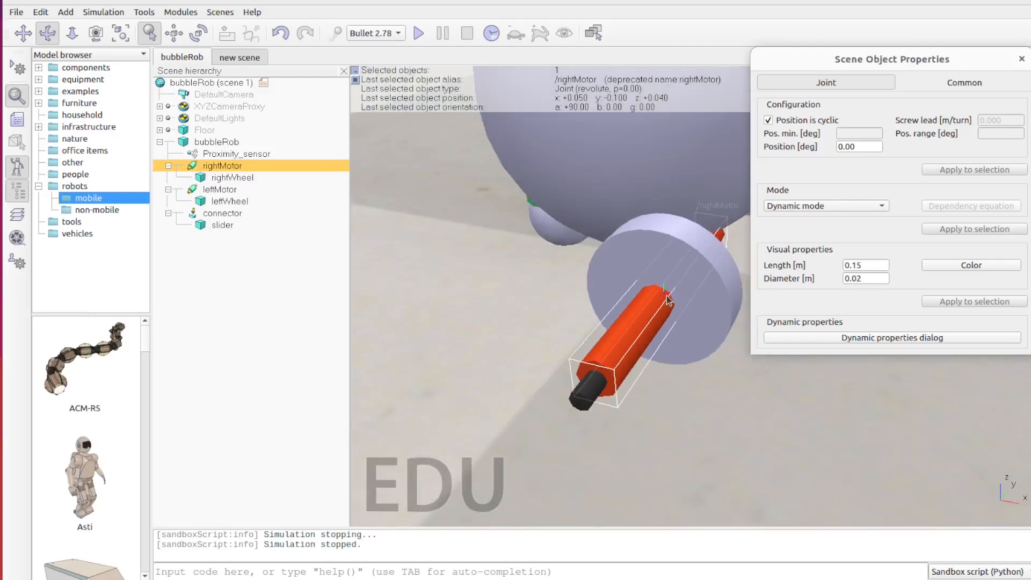
pyautogui.click(714, 421)
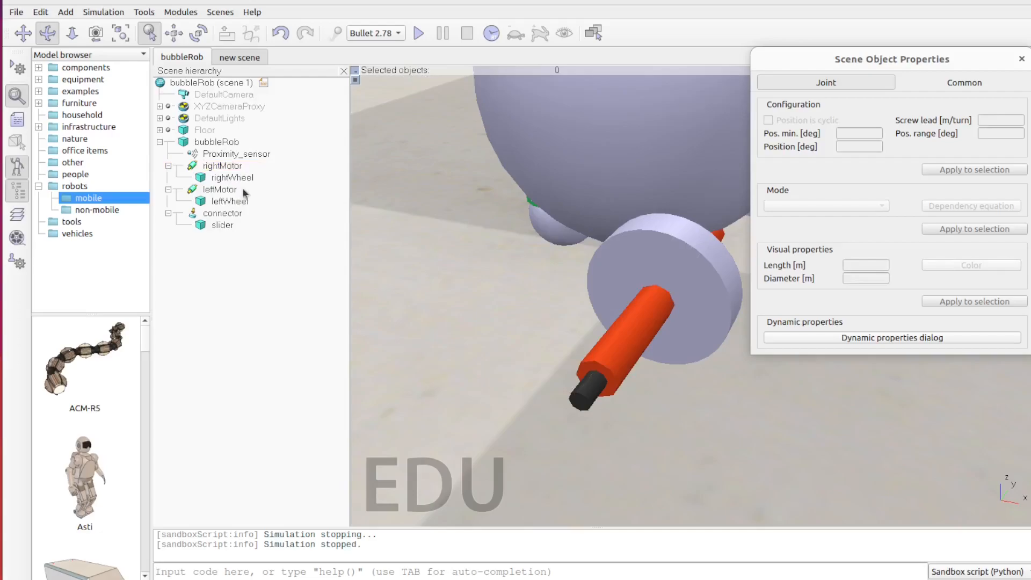
pyautogui.click(223, 168)
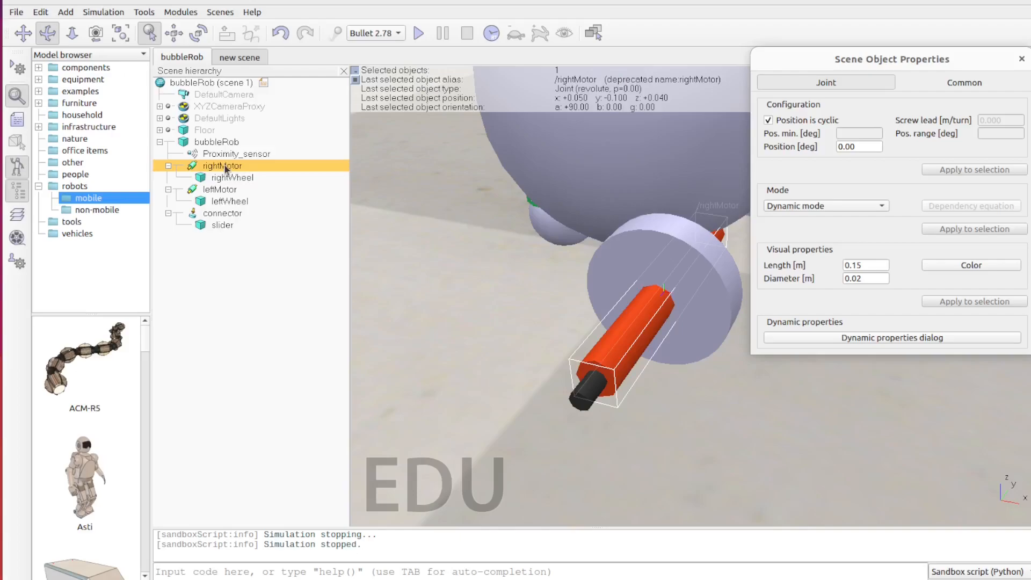
pyautogui.moveTo(580, 285); pyautogui.dragTo(574, 293)
pyautogui.scroll(-2, 574, 293)
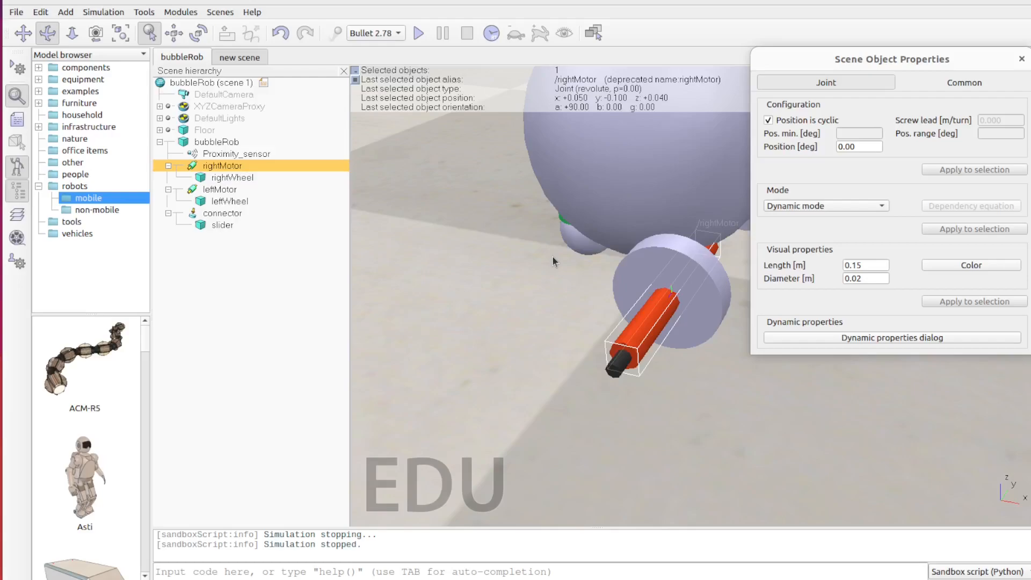
# Flip the right motor joint by setting its Beta orientation relative to the parent frame to 180 degrees.
pyautogui.click(198, 33)
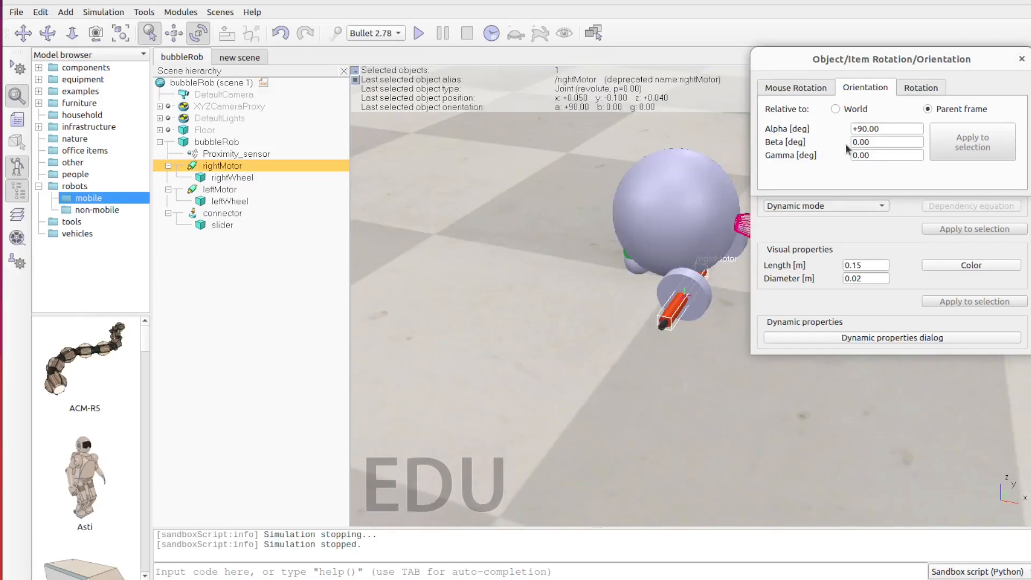
pyautogui.click(870, 143)
pyautogui.moveTo(871, 144); pyautogui.dragTo(820, 155)
pyautogui.write('180')
pyautogui.press('Return')
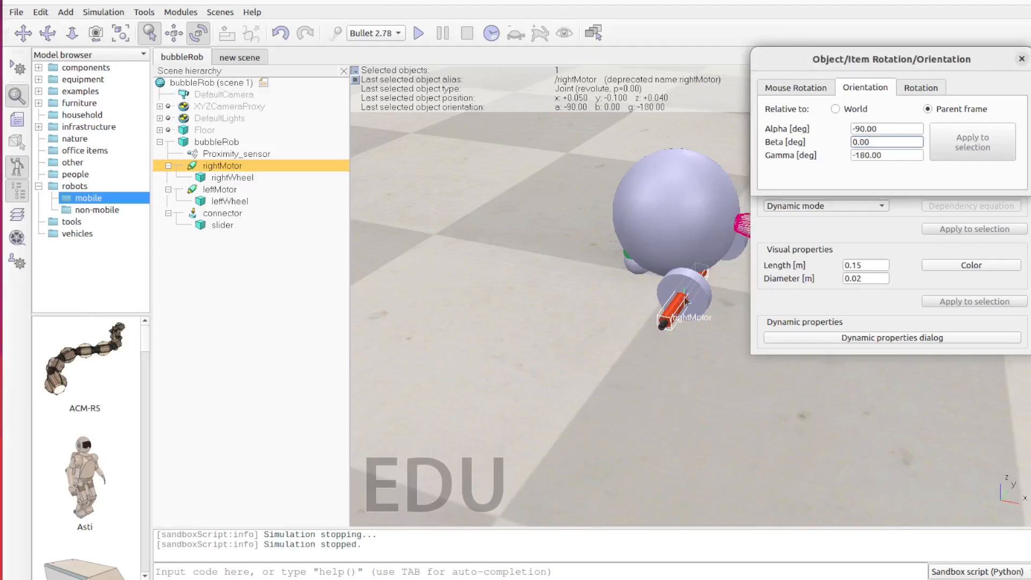
# Set the left motor joint's Beta orientation relative to the parent frame to 180 degrees.
pyautogui.click(220, 190)
pyautogui.doubleClick(861, 142)
pyautogui.write('180')
pyautogui.press('Return')
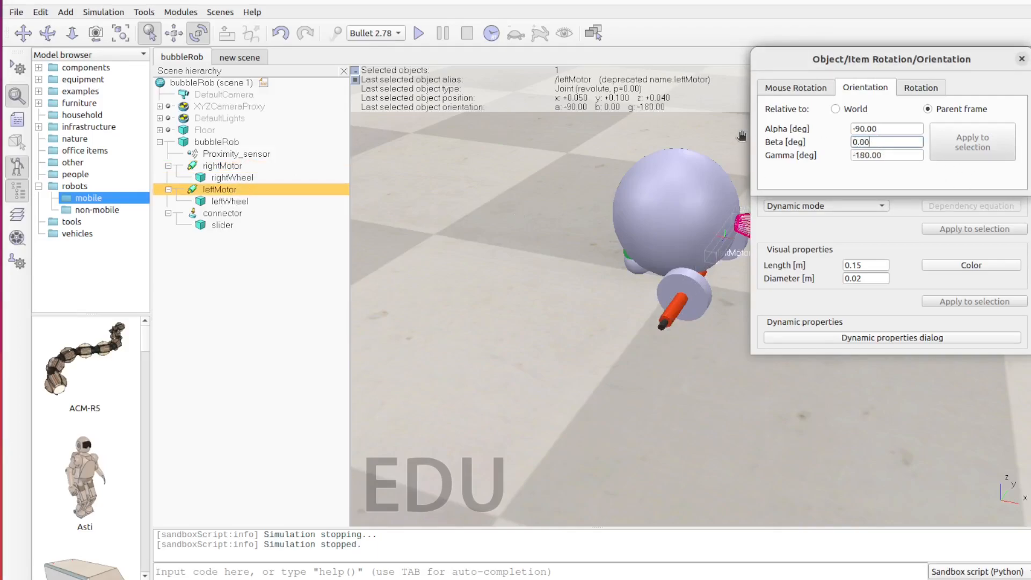
# Run and stop the simulation to check the robot's driving direction with both motor joints flipped.
pyautogui.click(420, 35)
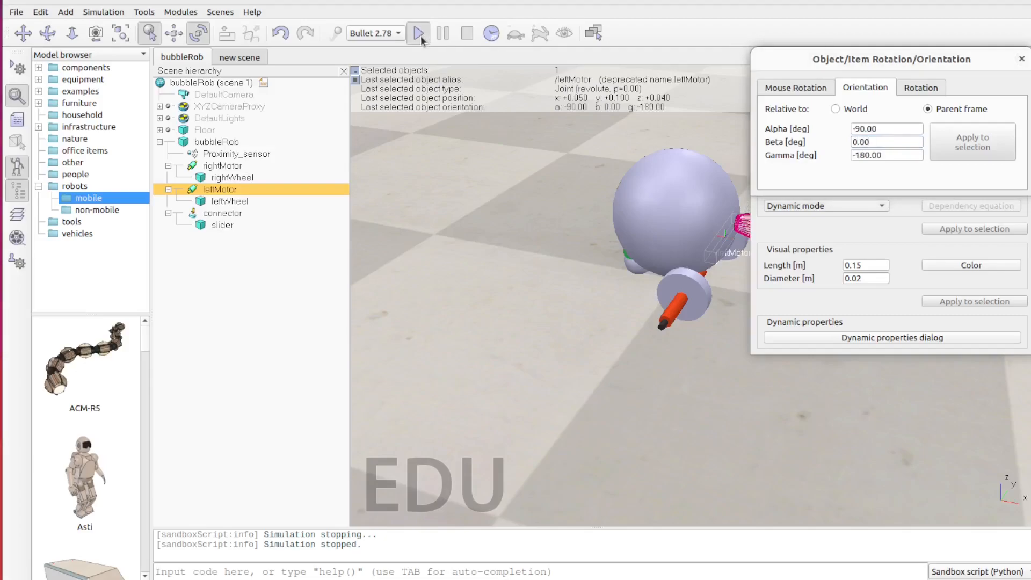
pyautogui.click(467, 33)
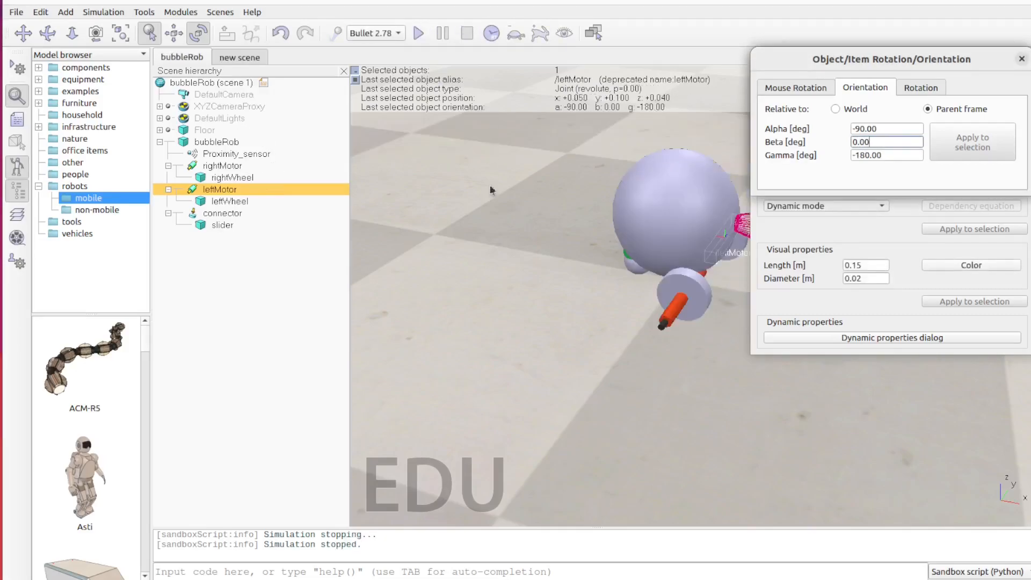
pyautogui.scroll(-3, 531, 257)
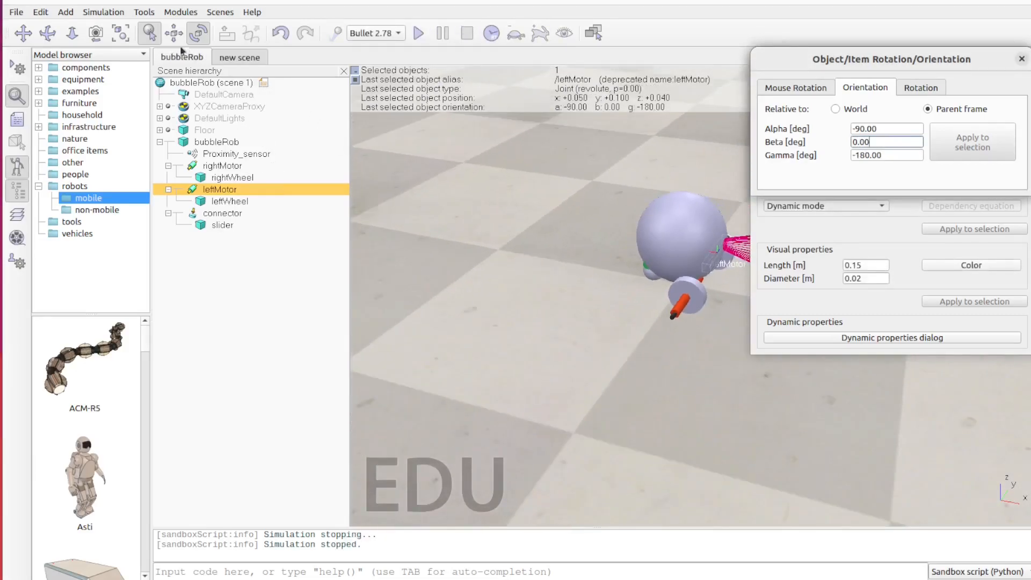
pyautogui.click(23, 33)
pyautogui.moveTo(556, 282); pyautogui.dragTo(405, 298)
pyautogui.click(417, 33)
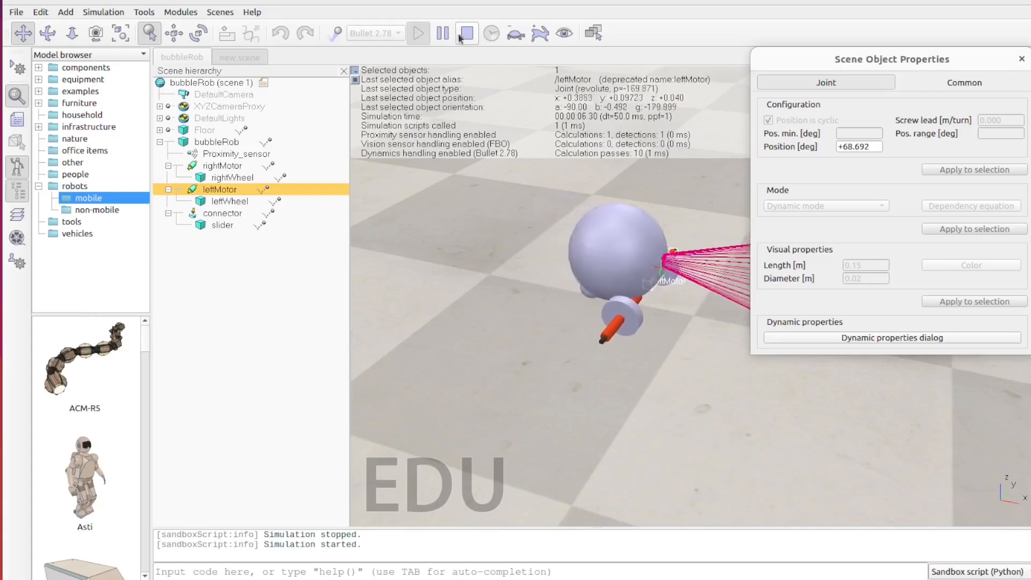
pyautogui.click(469, 34)
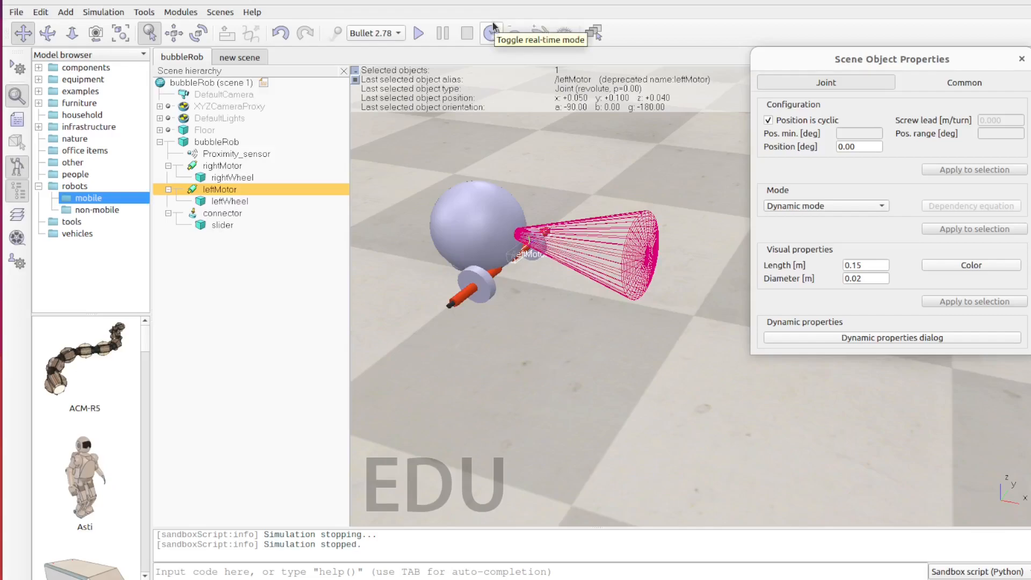
# Save the bubbleRob scene.
pyautogui.hotkey('ctrl', 's')
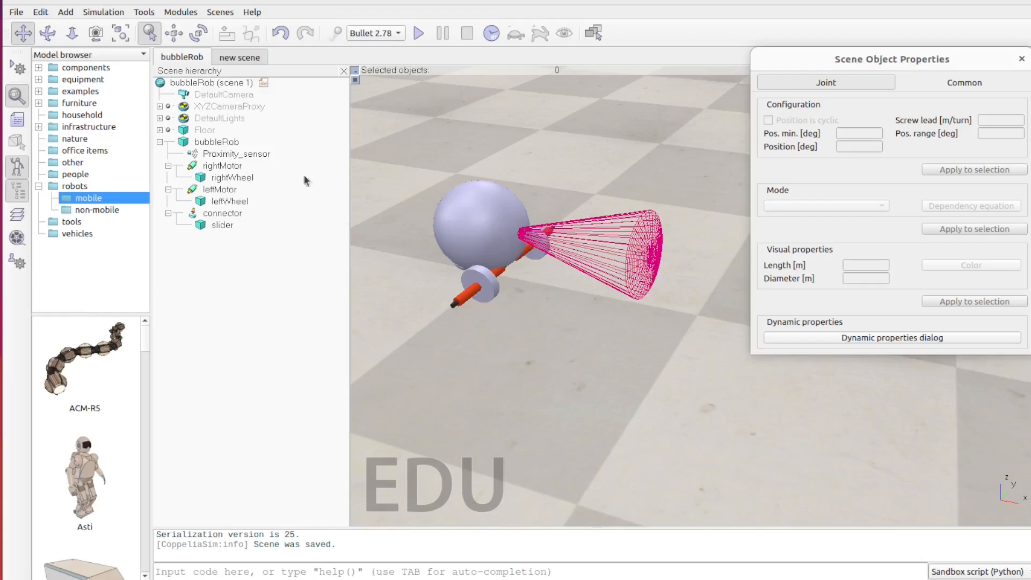
pyautogui.click(16, 12)
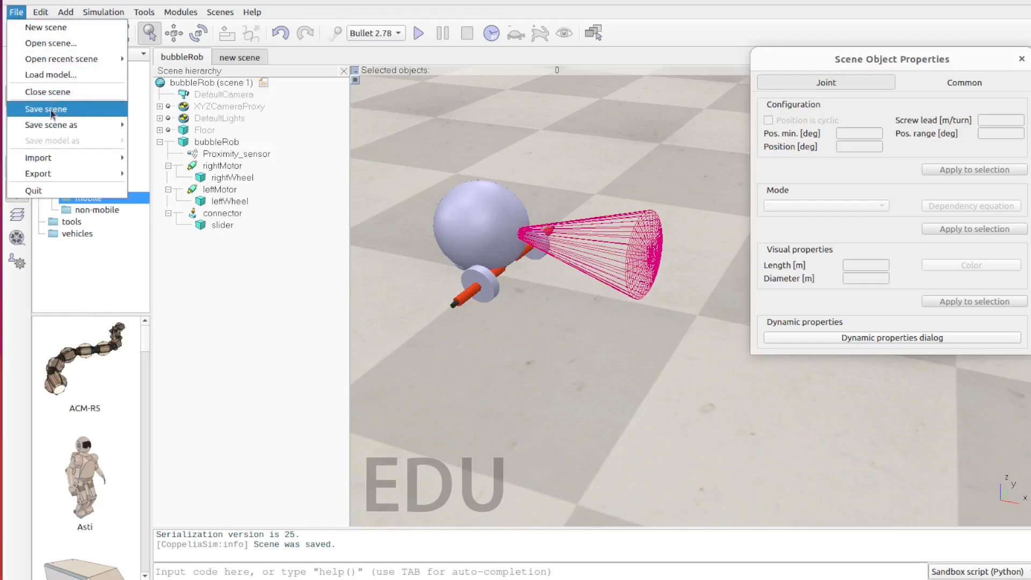
pyautogui.click(52, 111)
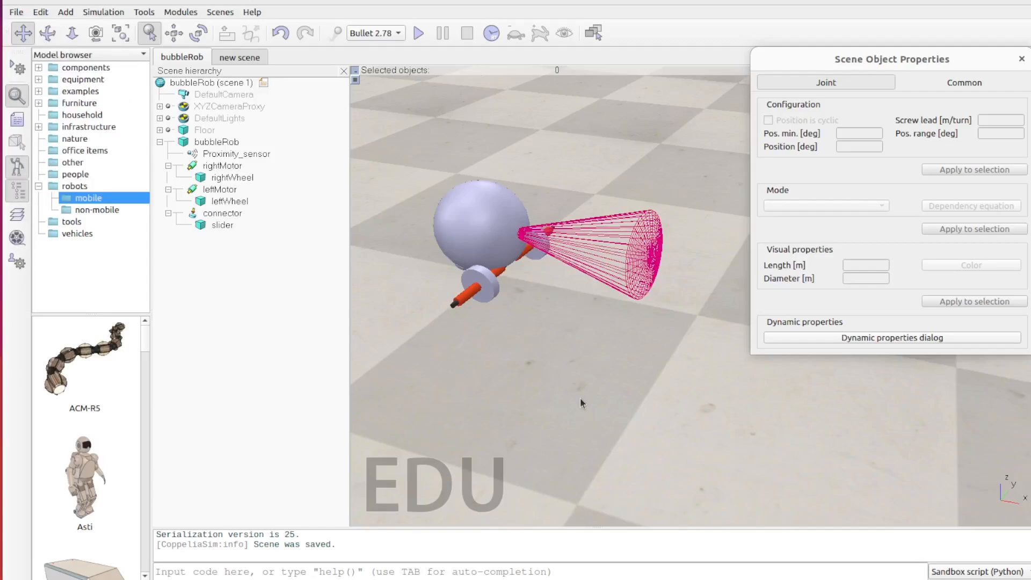